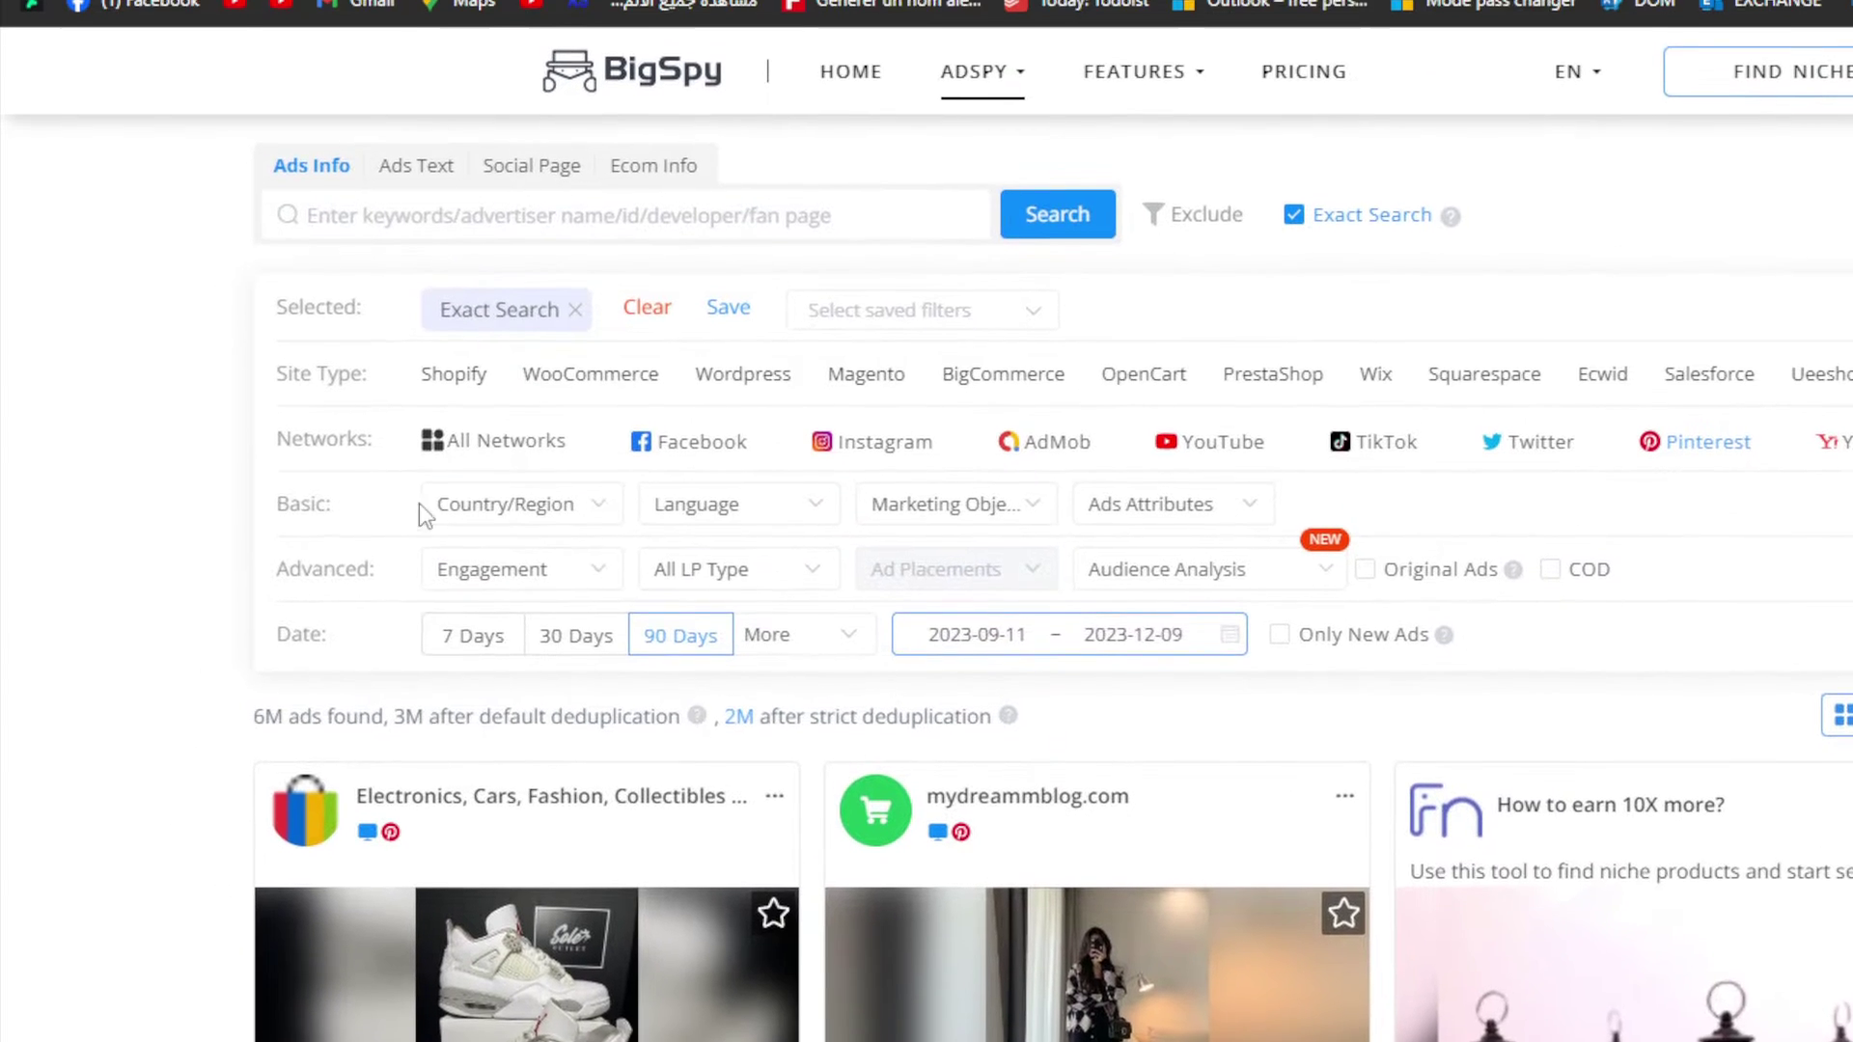
Filter the ads to the United States and sign in with the Google account.
left_click(435, 519)
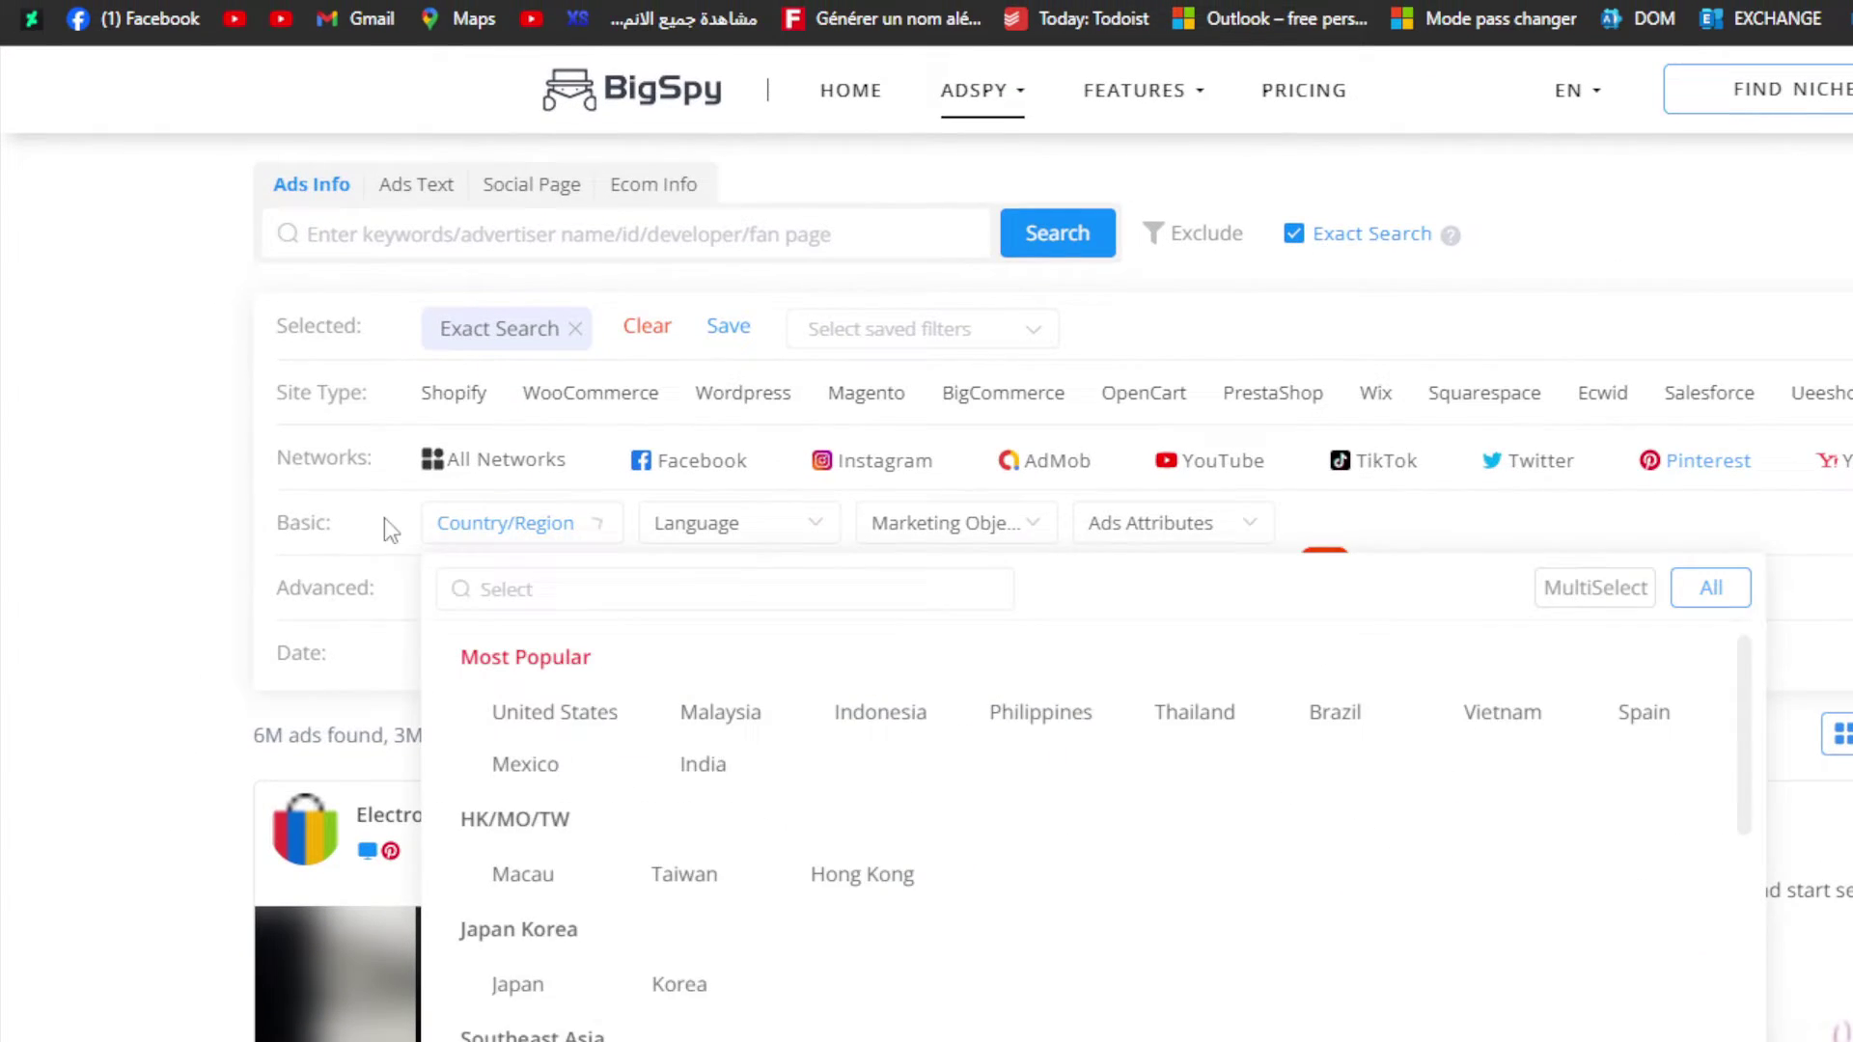
left_click(555, 712)
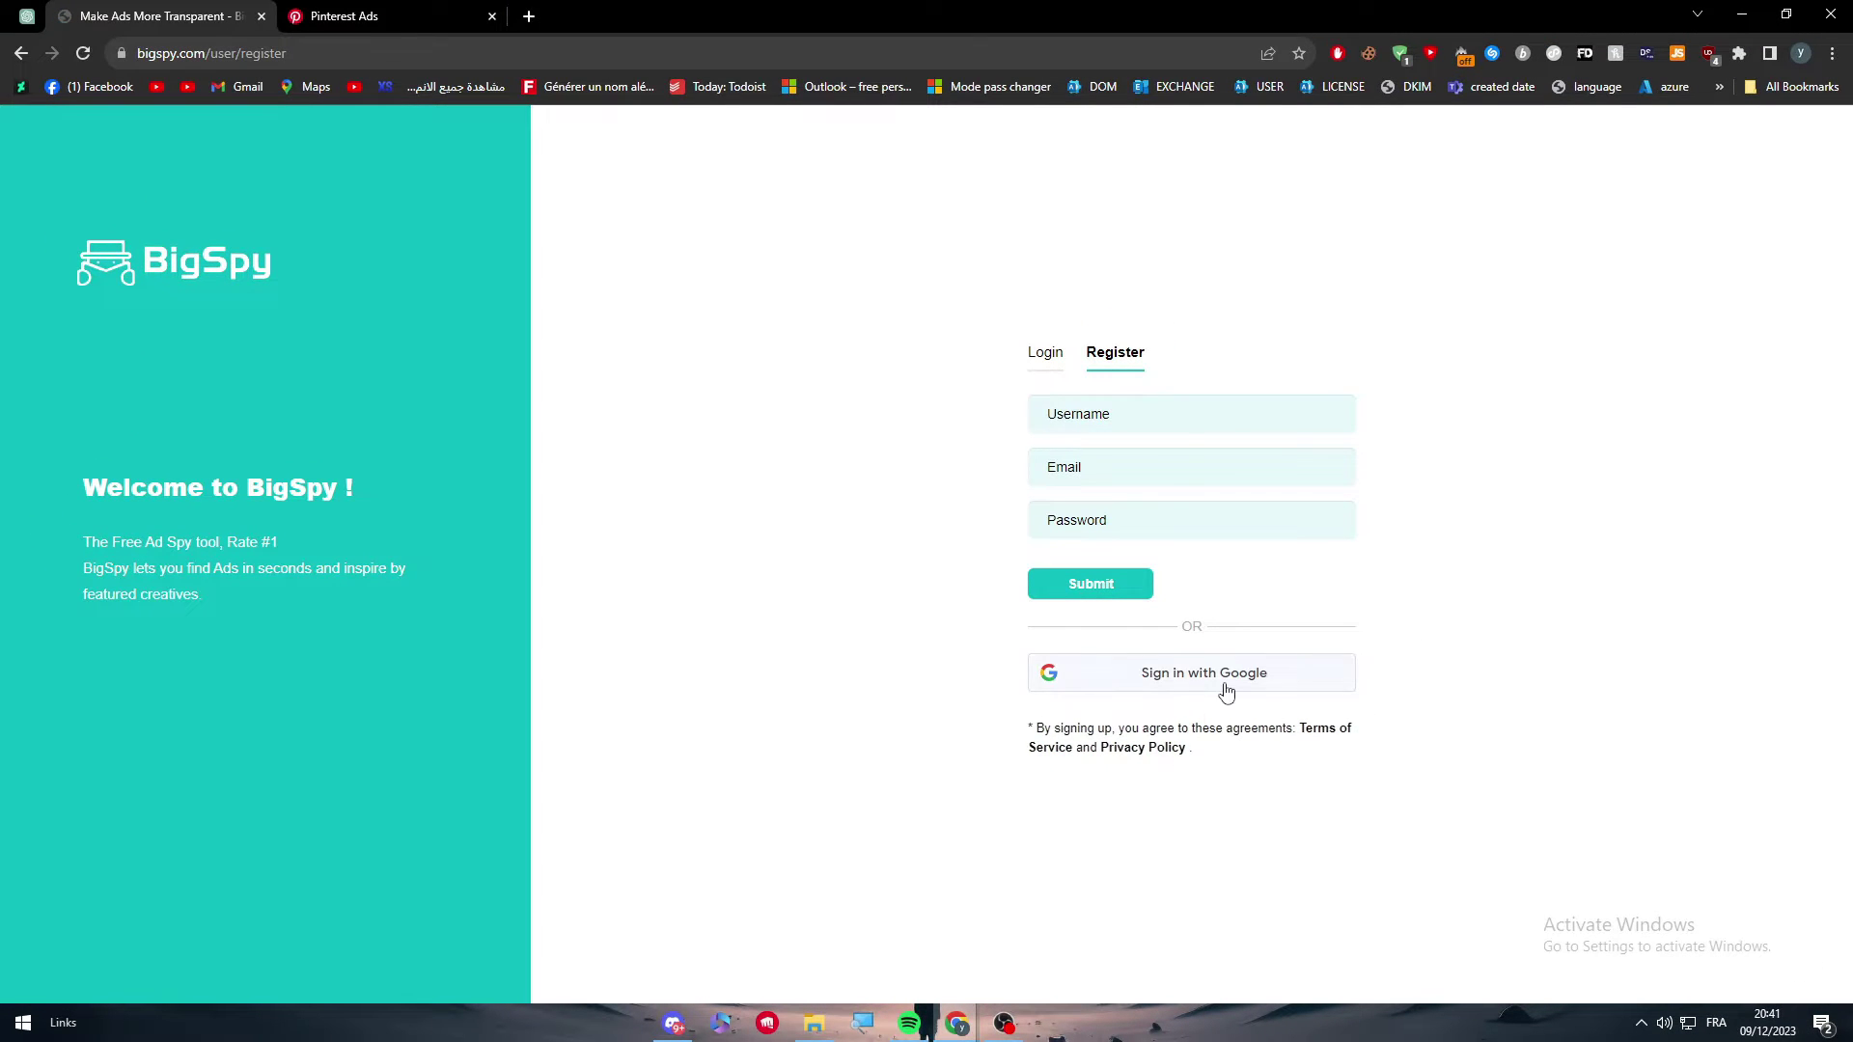
left_click(1225, 692)
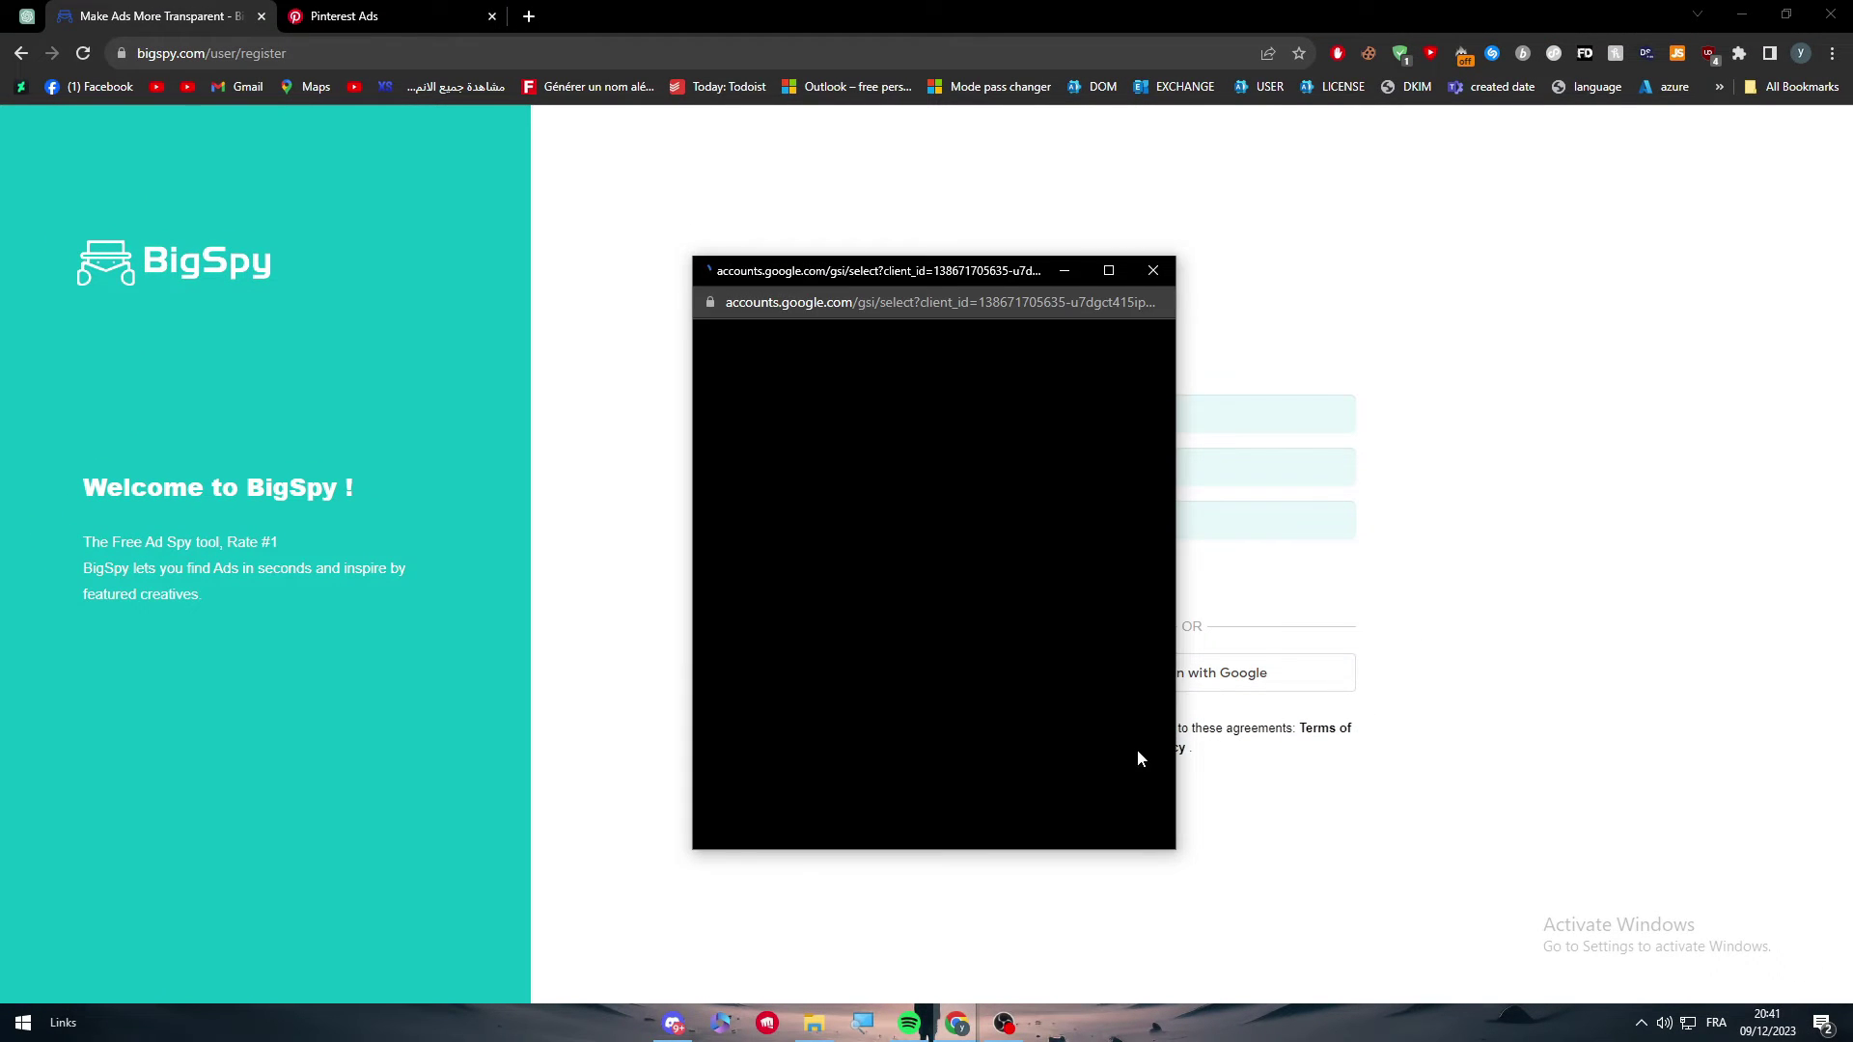
left_click(878, 512)
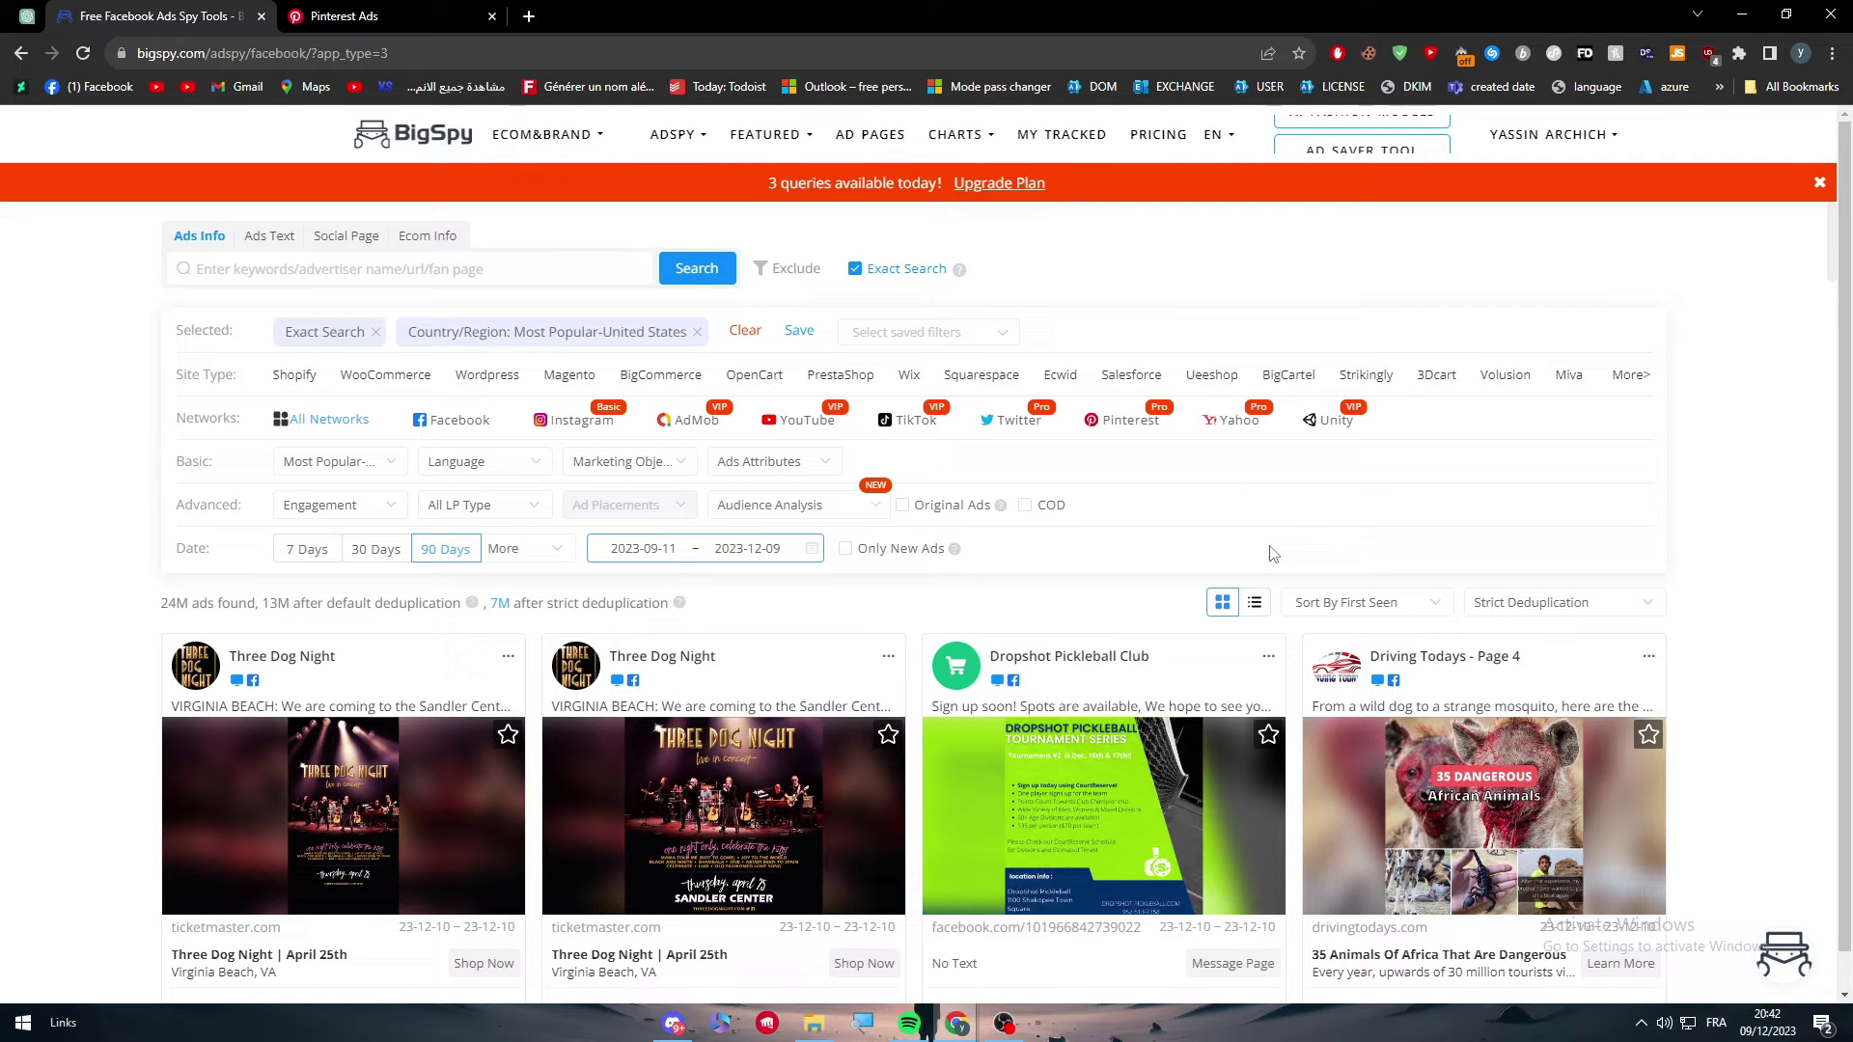
Keep United States, then filter to English ads with a Shopping > Buy Now call to action.
left_click(331, 462)
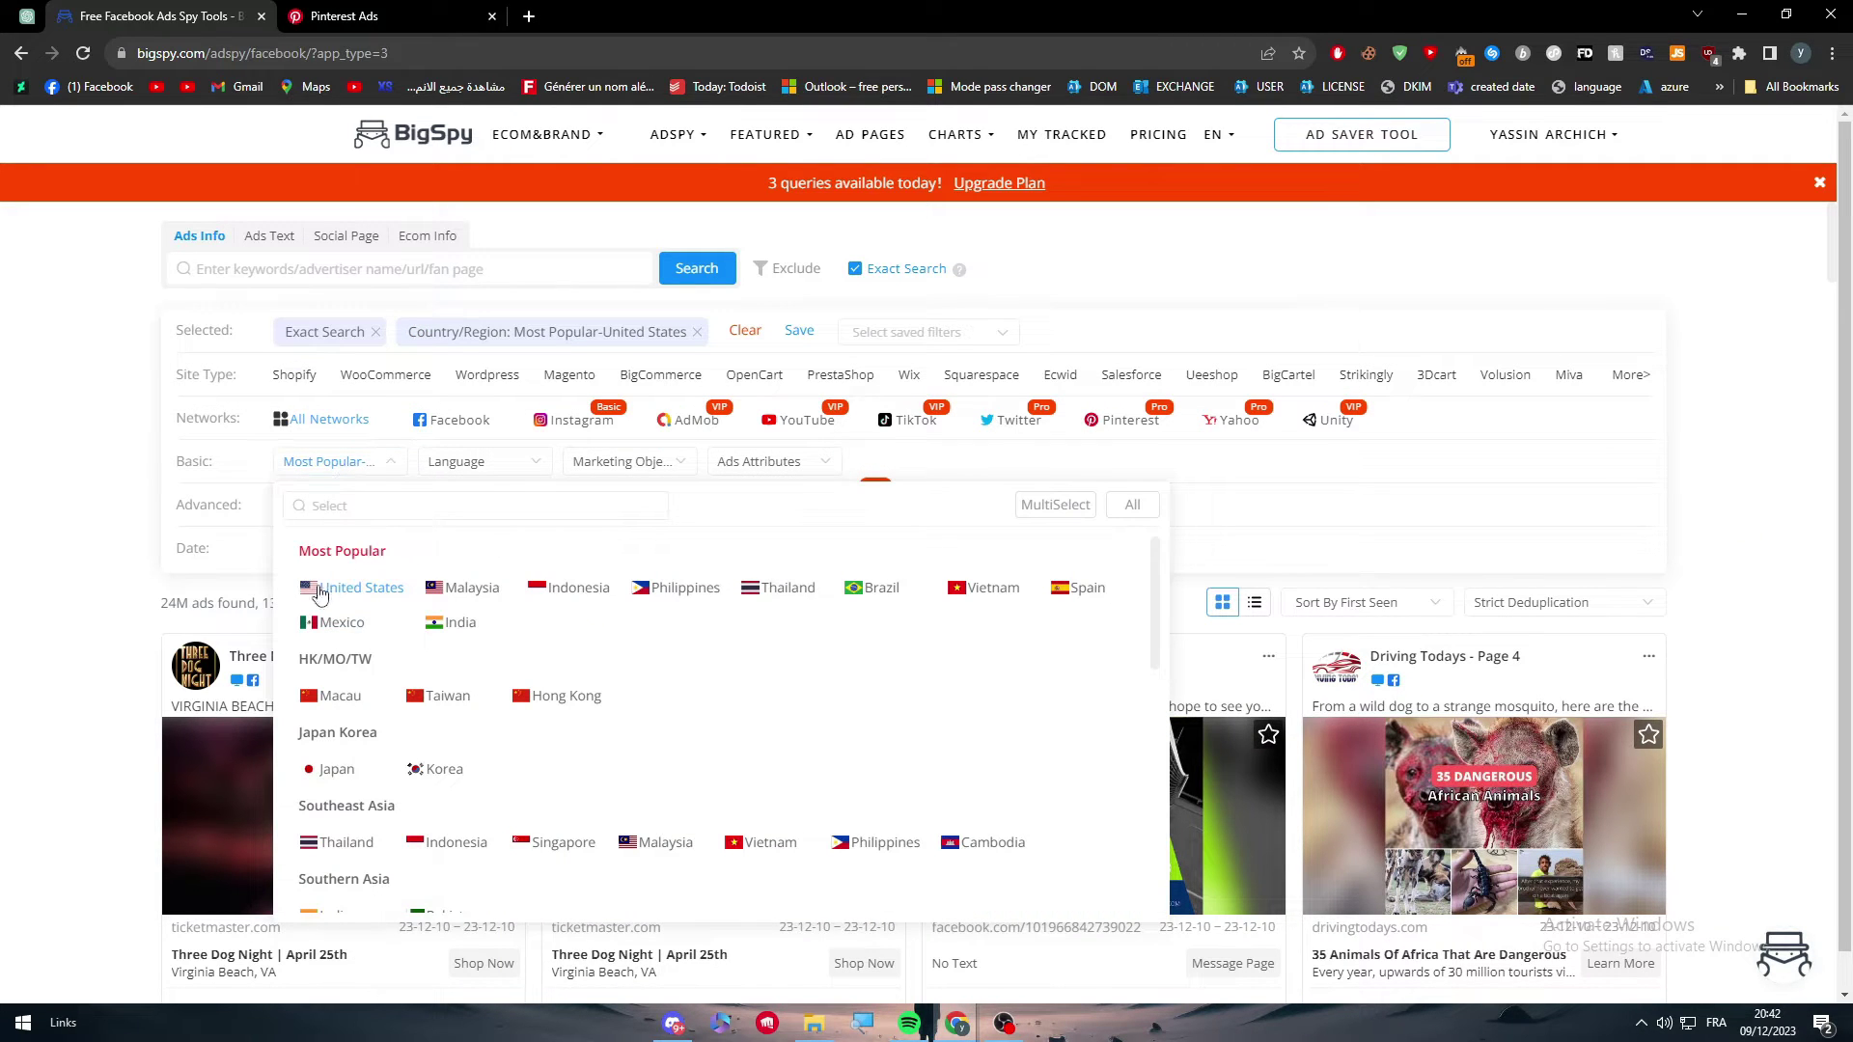
left_click(155, 453)
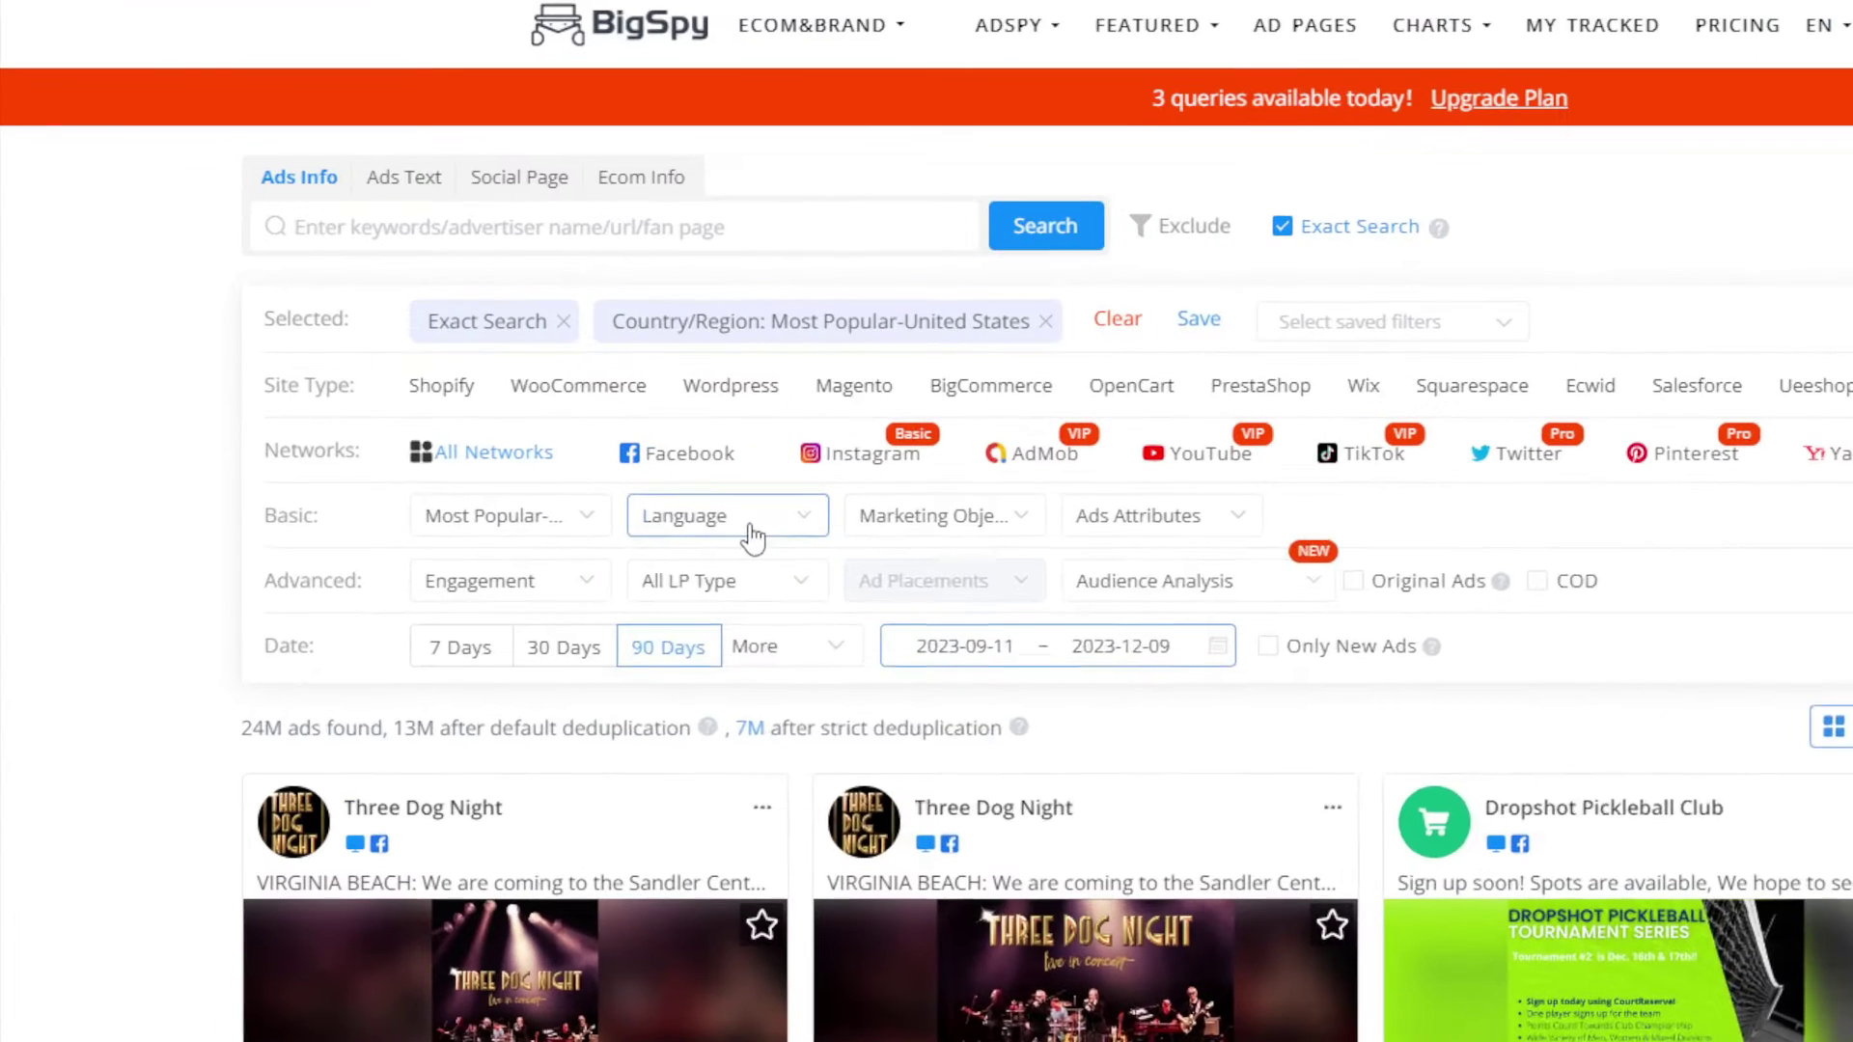
left_click(494, 465)
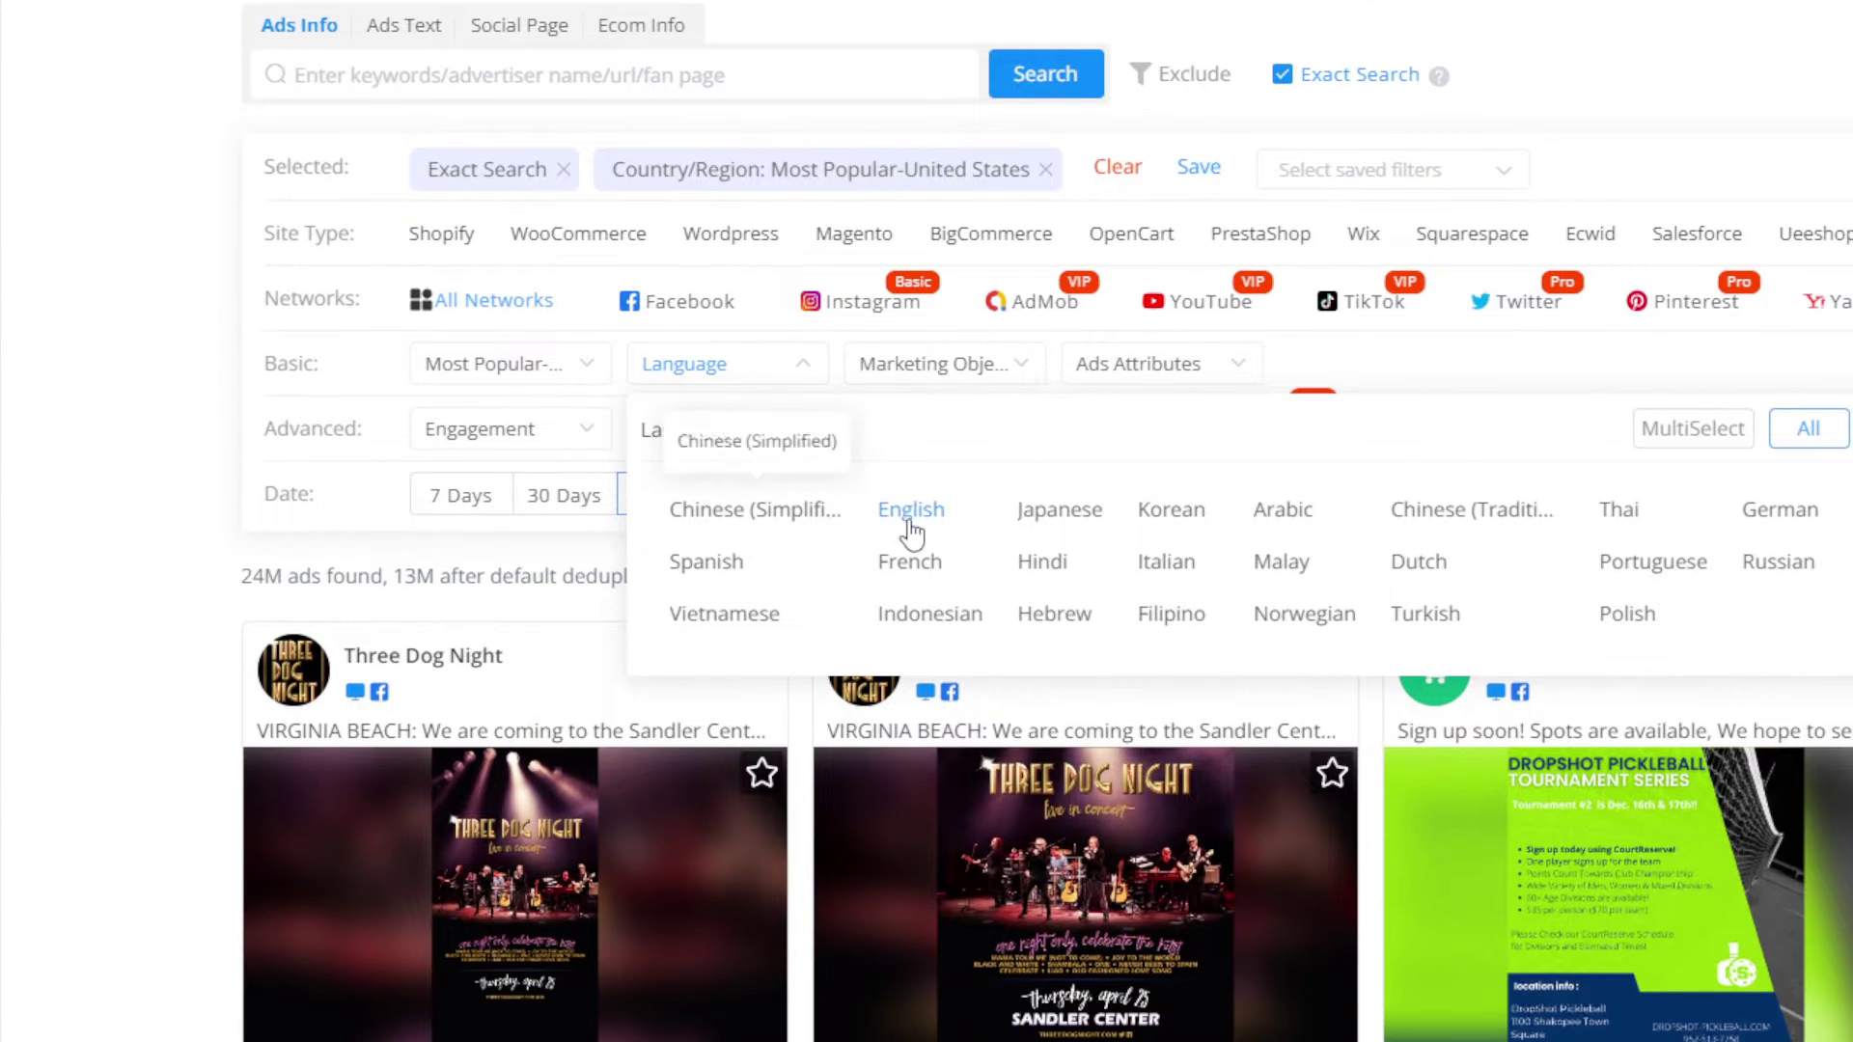
left_click(911, 513)
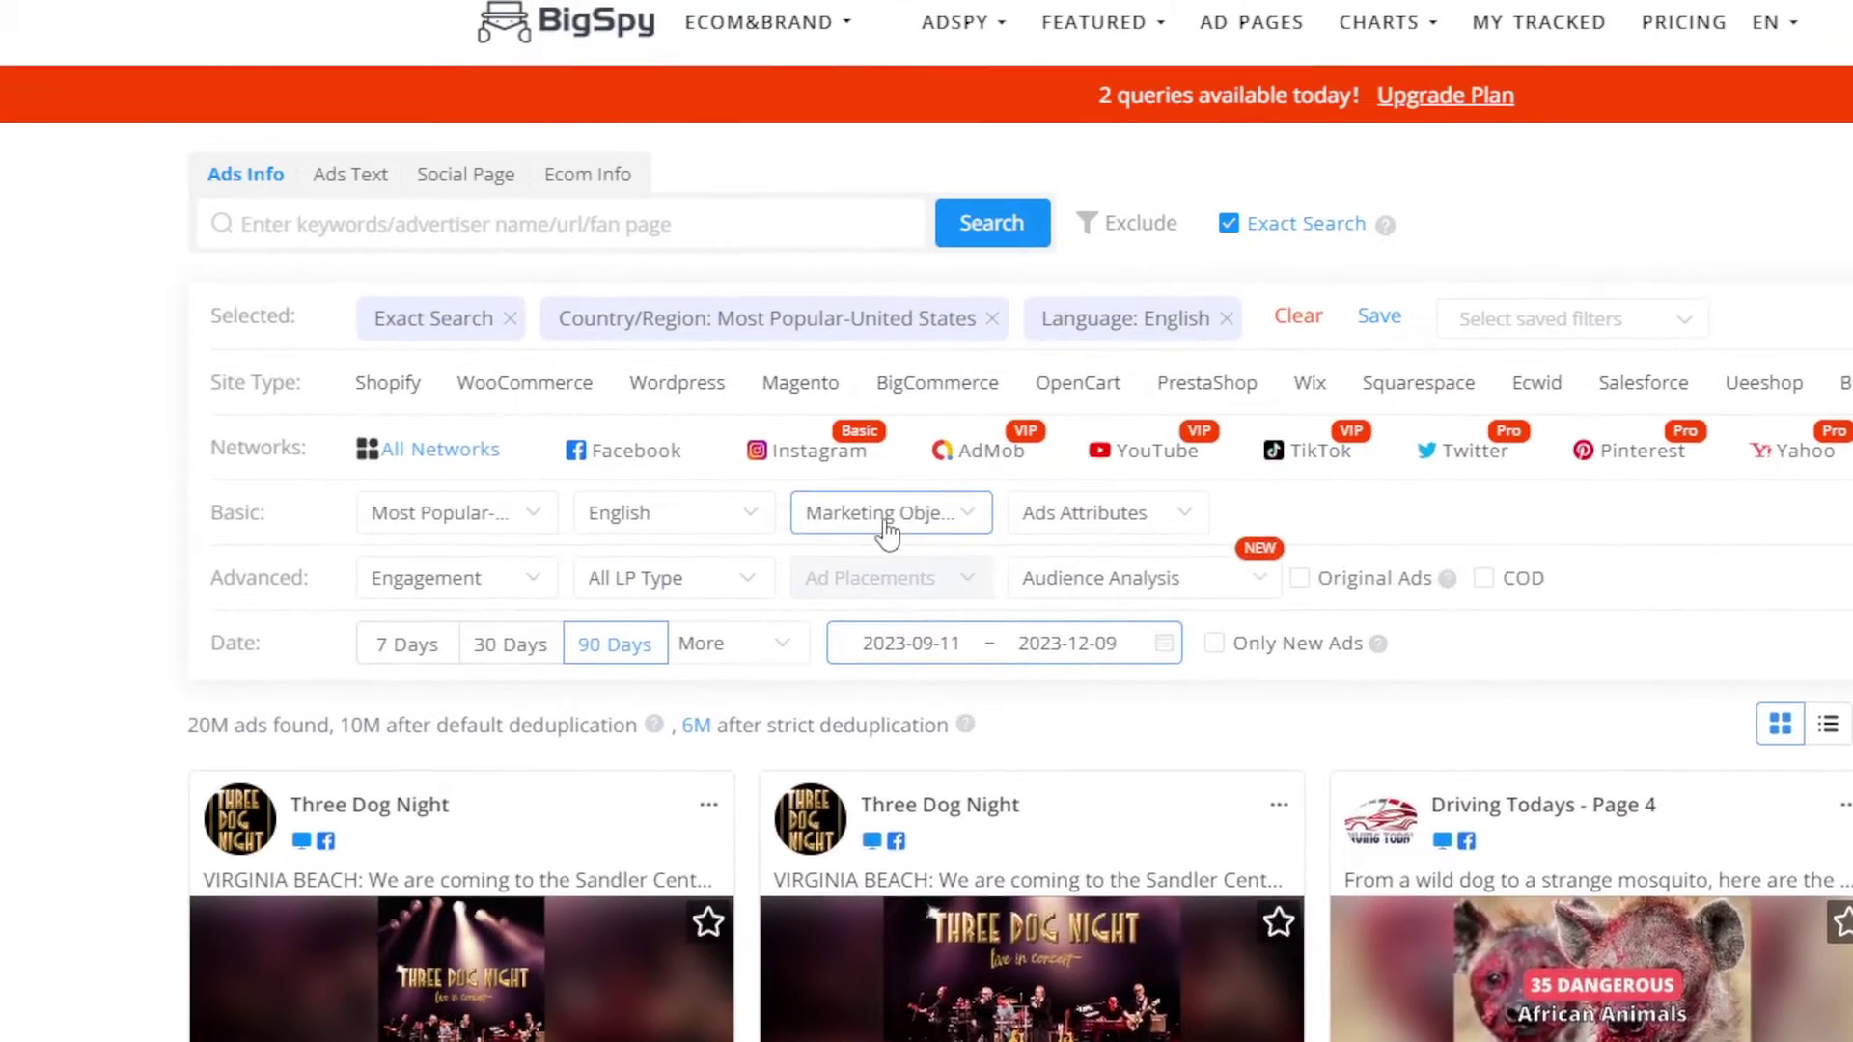
left_click(926, 416)
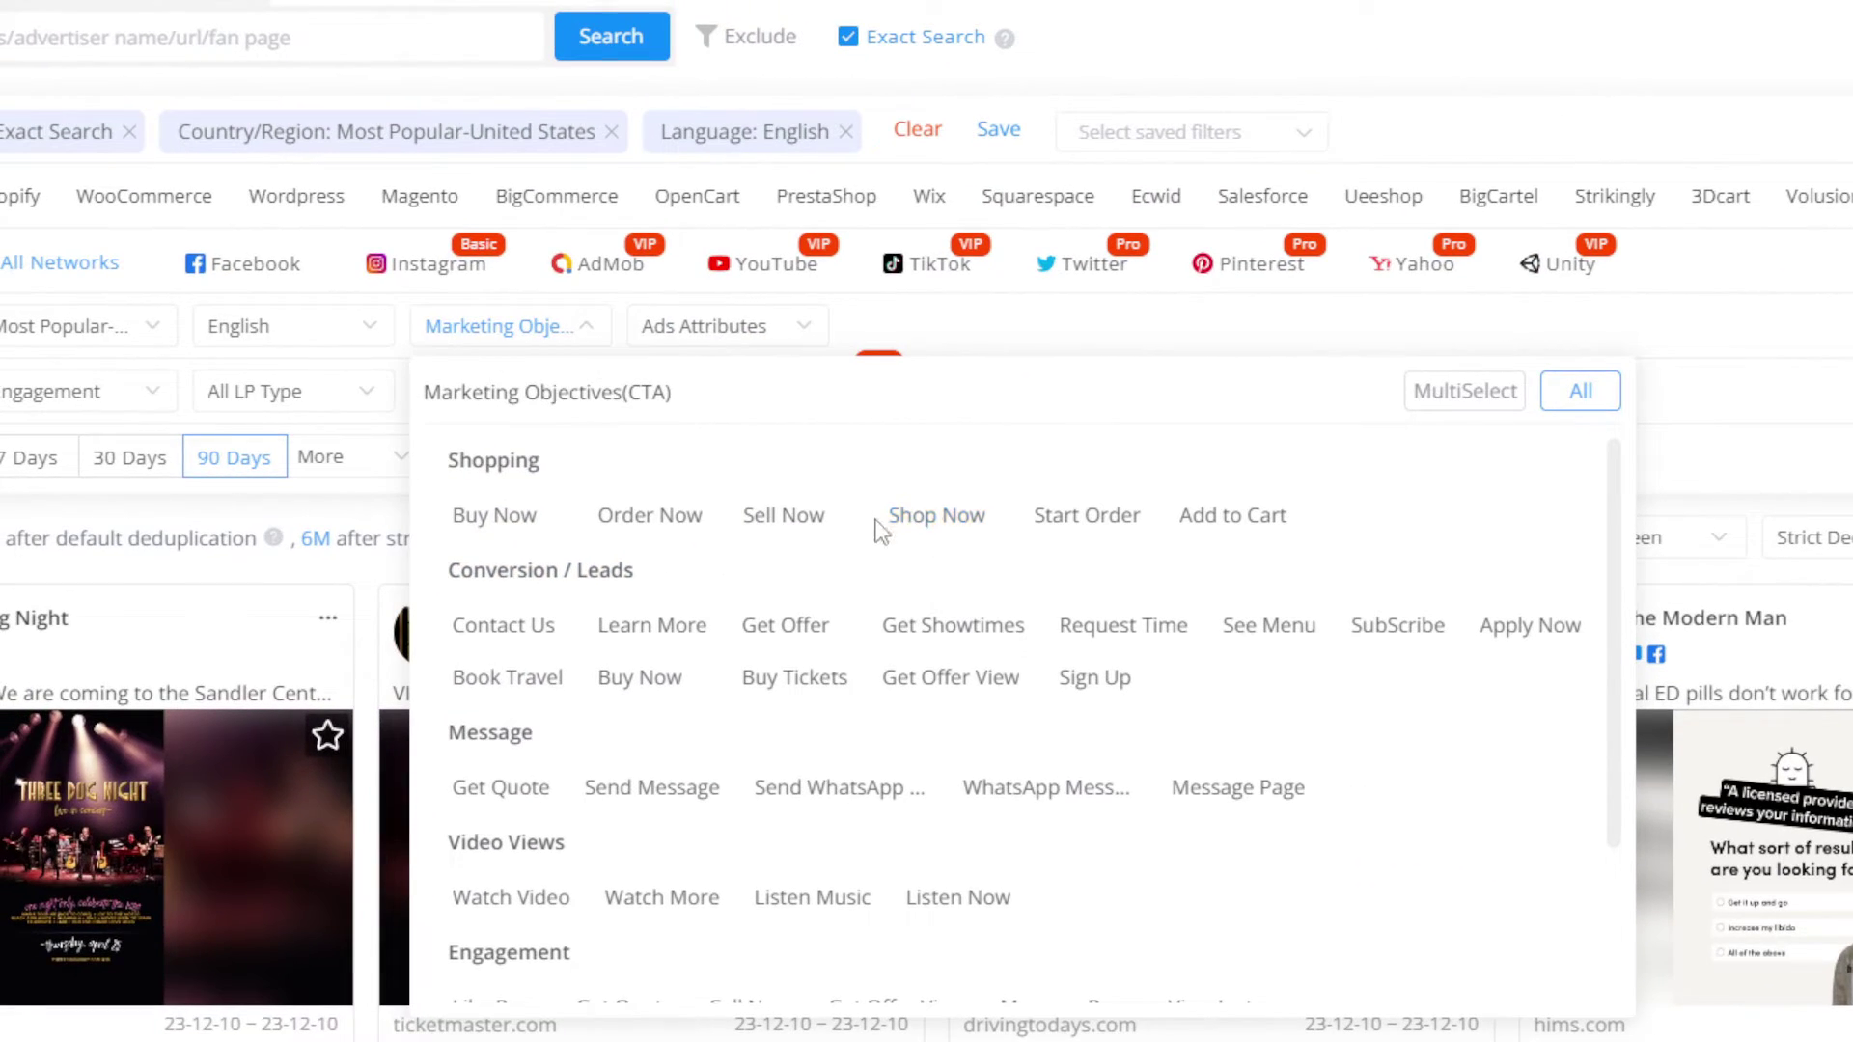
left_click(494, 515)
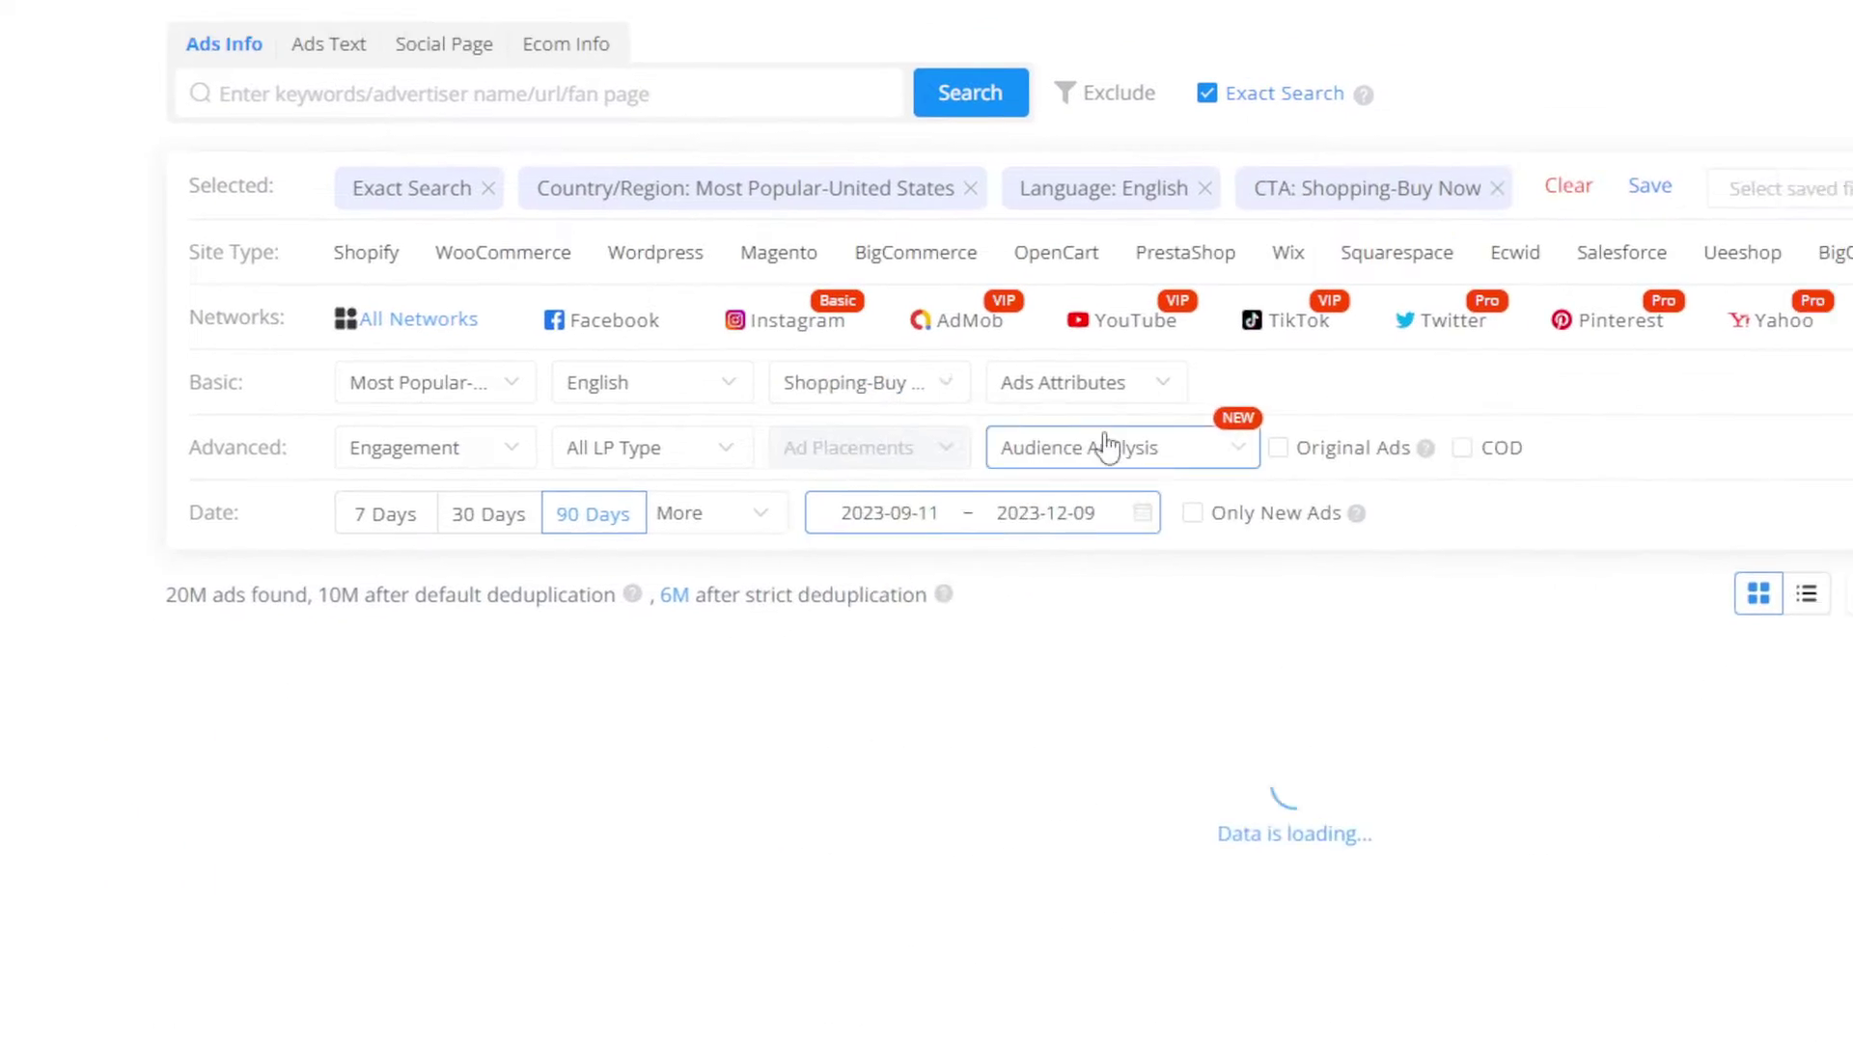
left_click(1137, 389)
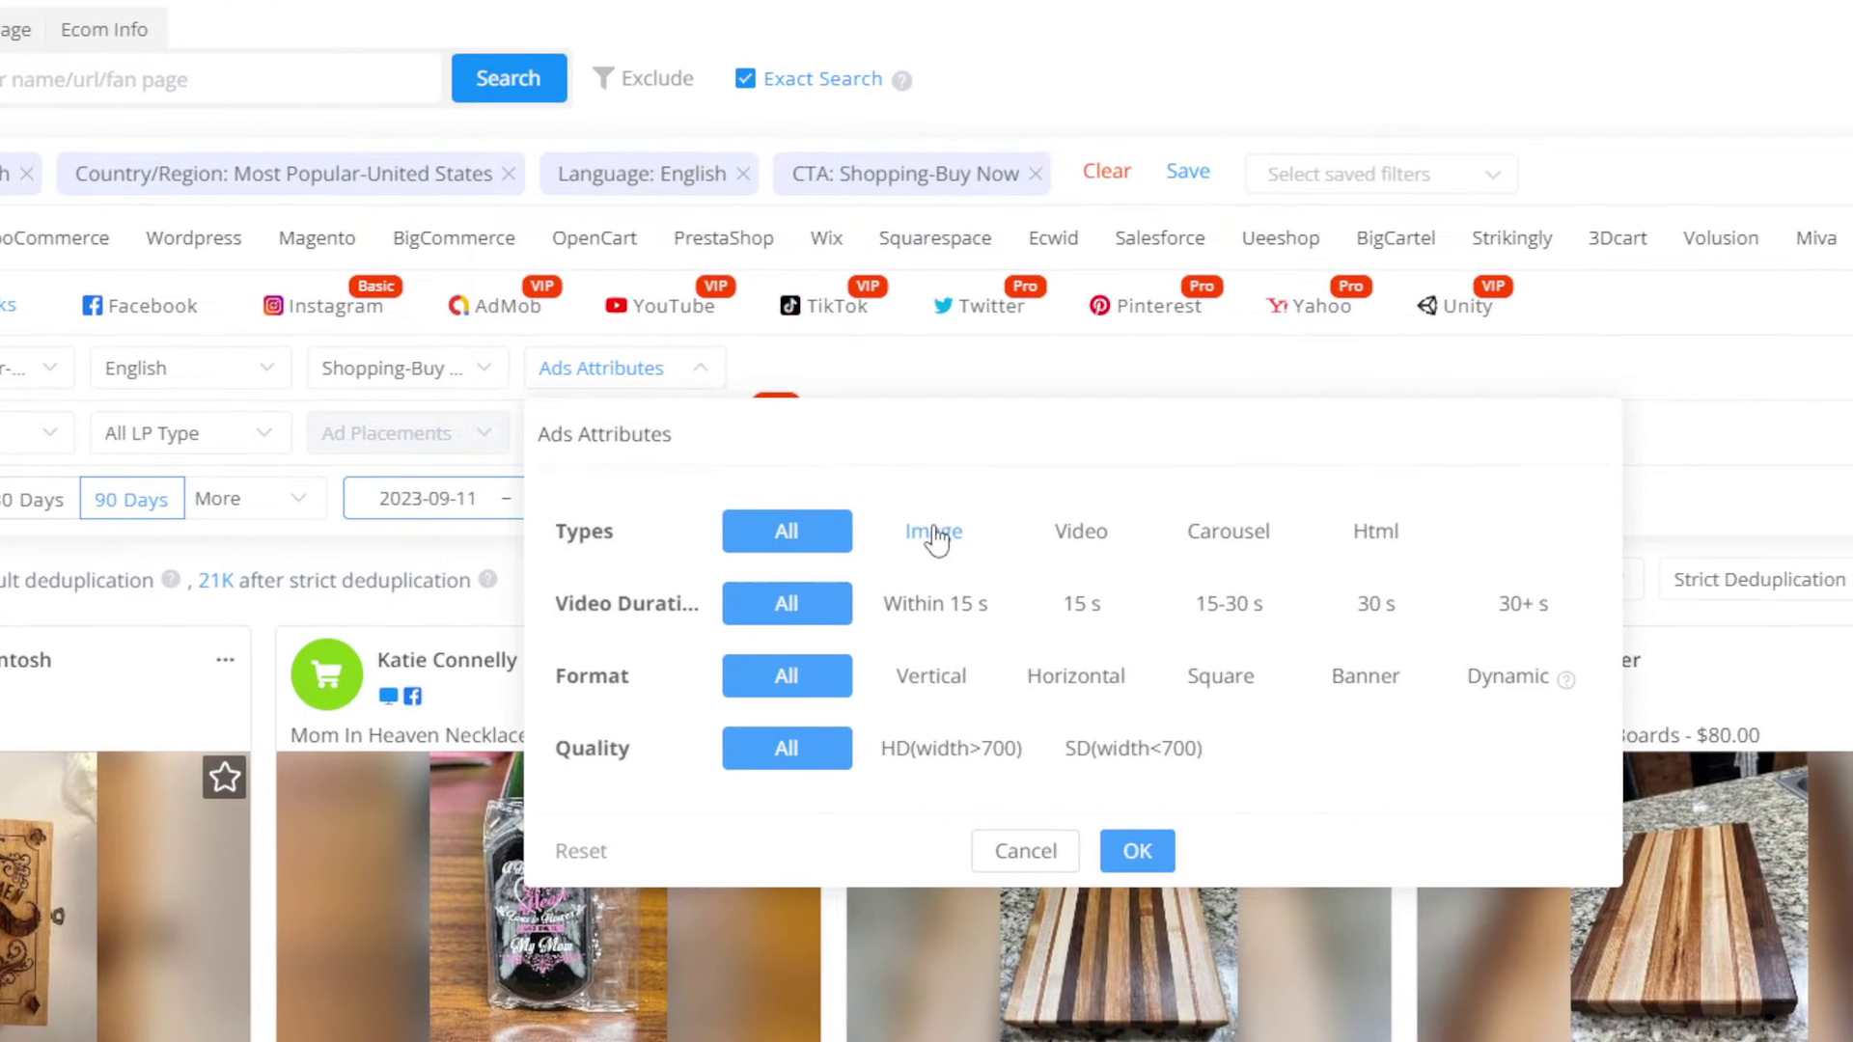
Limit ads to Image and Video, 15 s and 15-30 s, Horizontal format, HD (width>700).
left_click(1176, 668)
left_click(1324, 668)
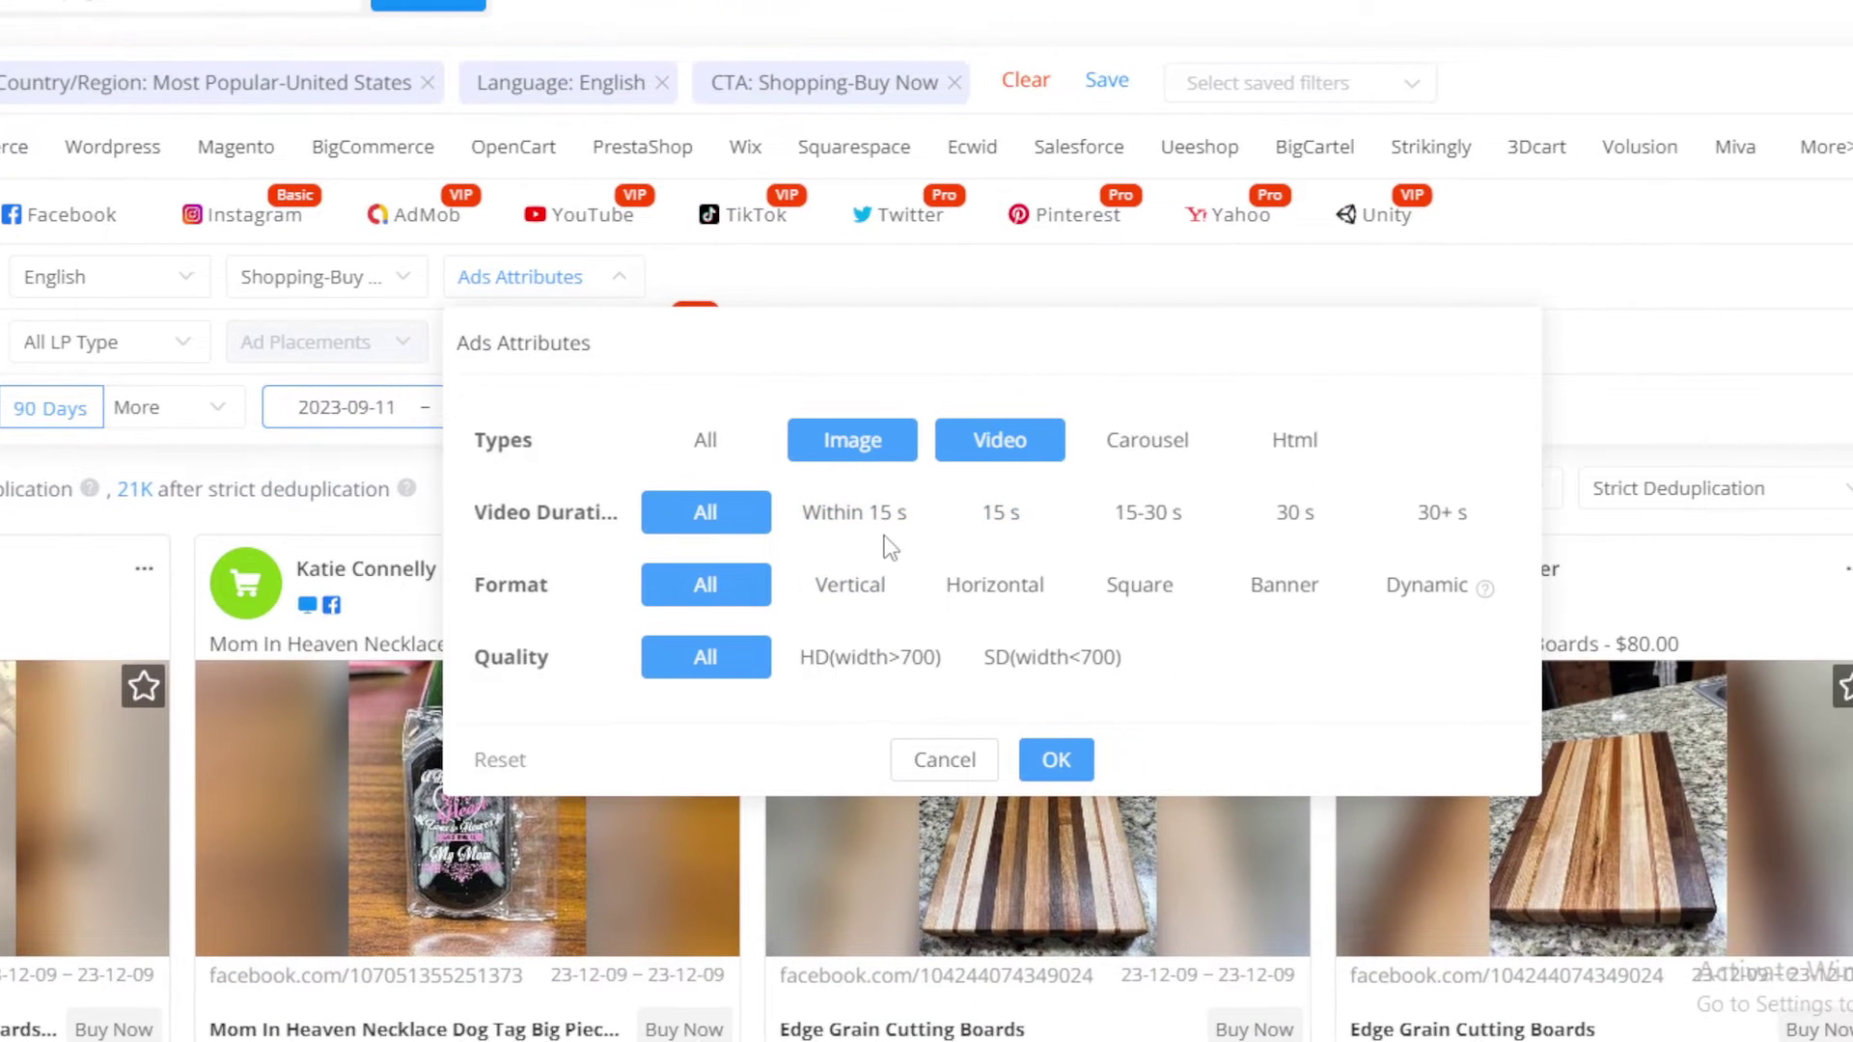
left_click(1009, 538)
left_click(1148, 511)
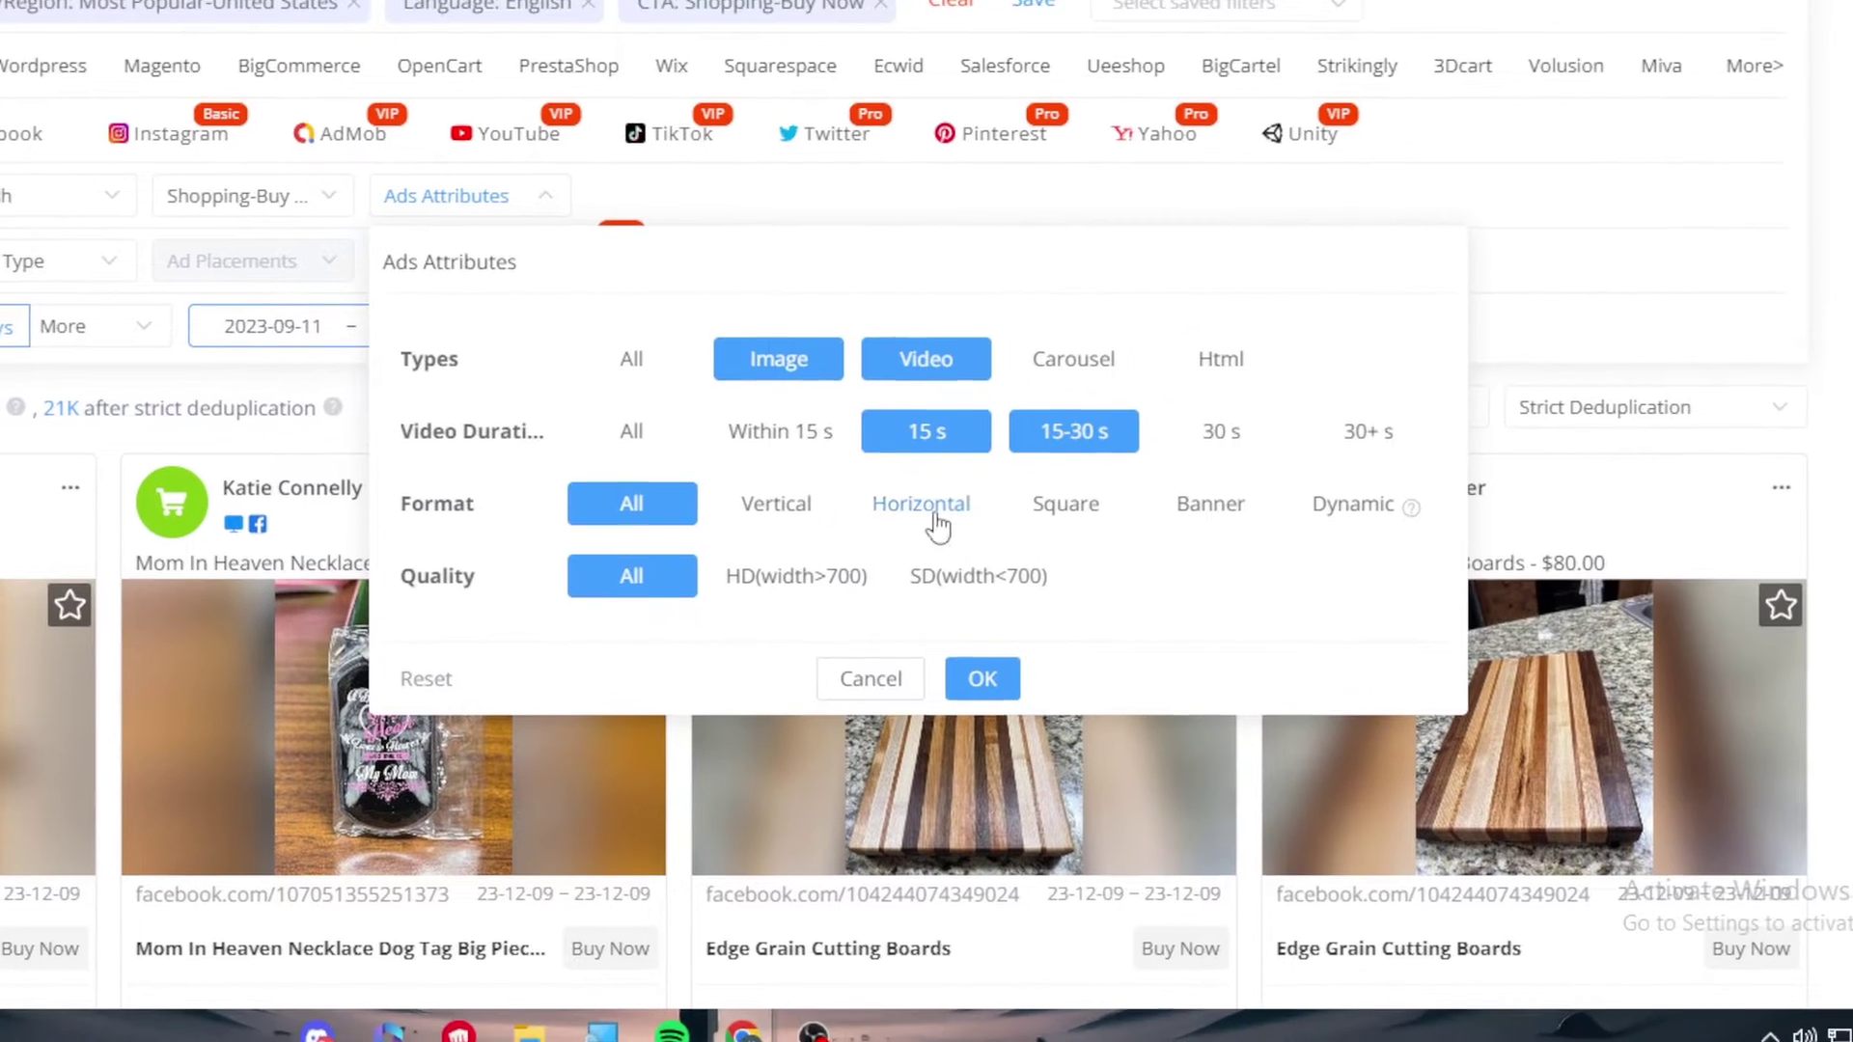
left_click(1107, 522)
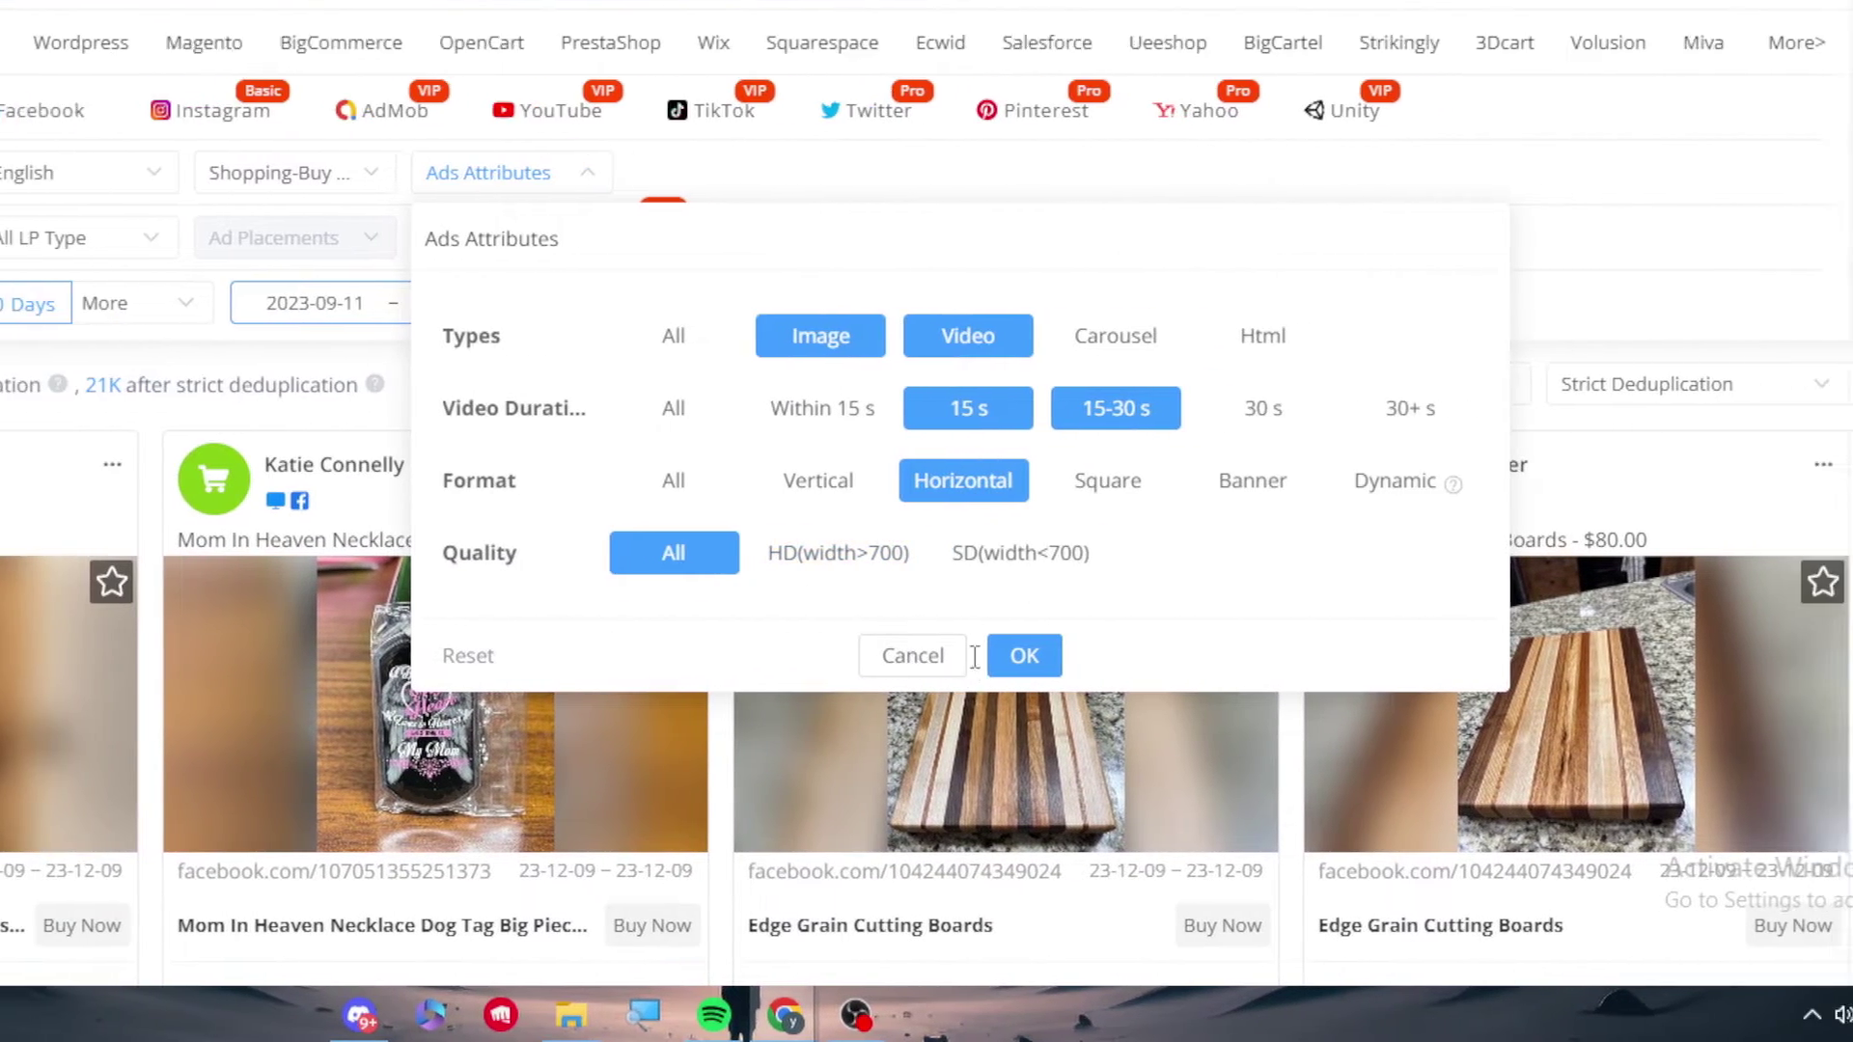
left_click(922, 553)
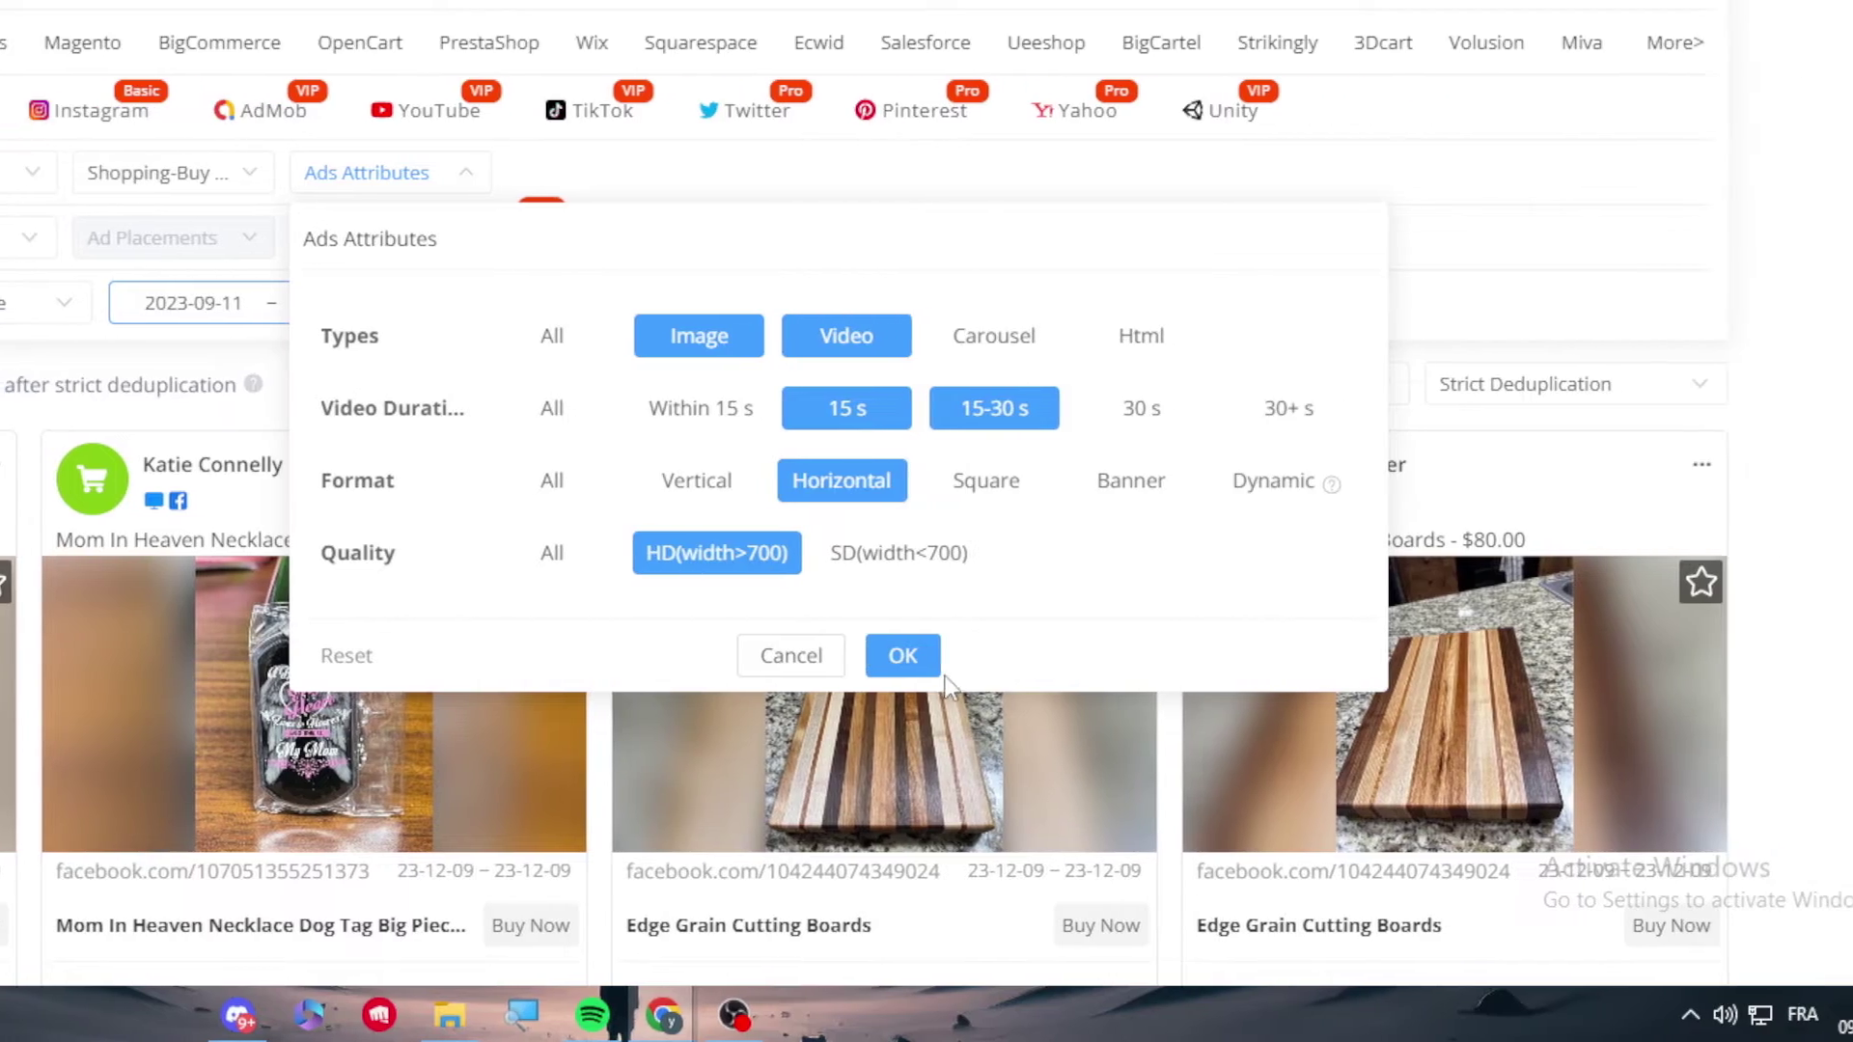
left_click(1062, 655)
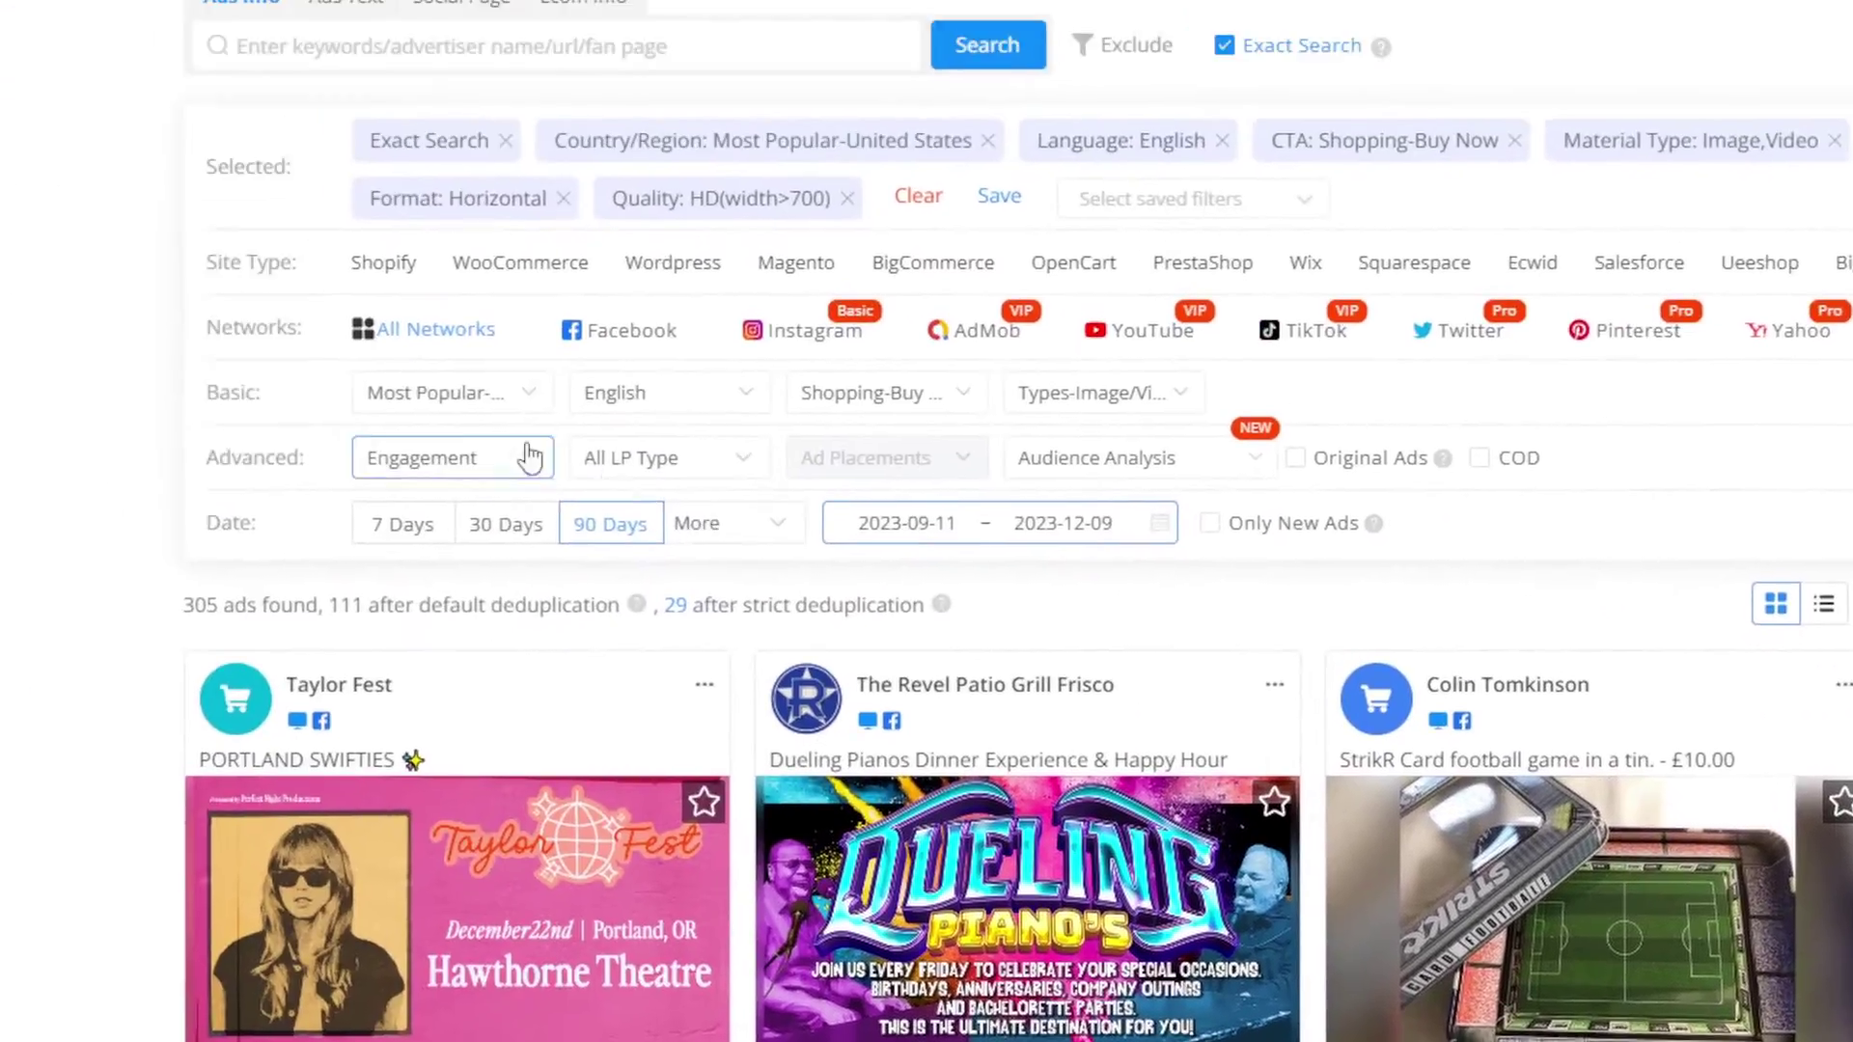
Set the Like, Comment and Share engagement filters each to >1000.
mouse_move(170, 157)
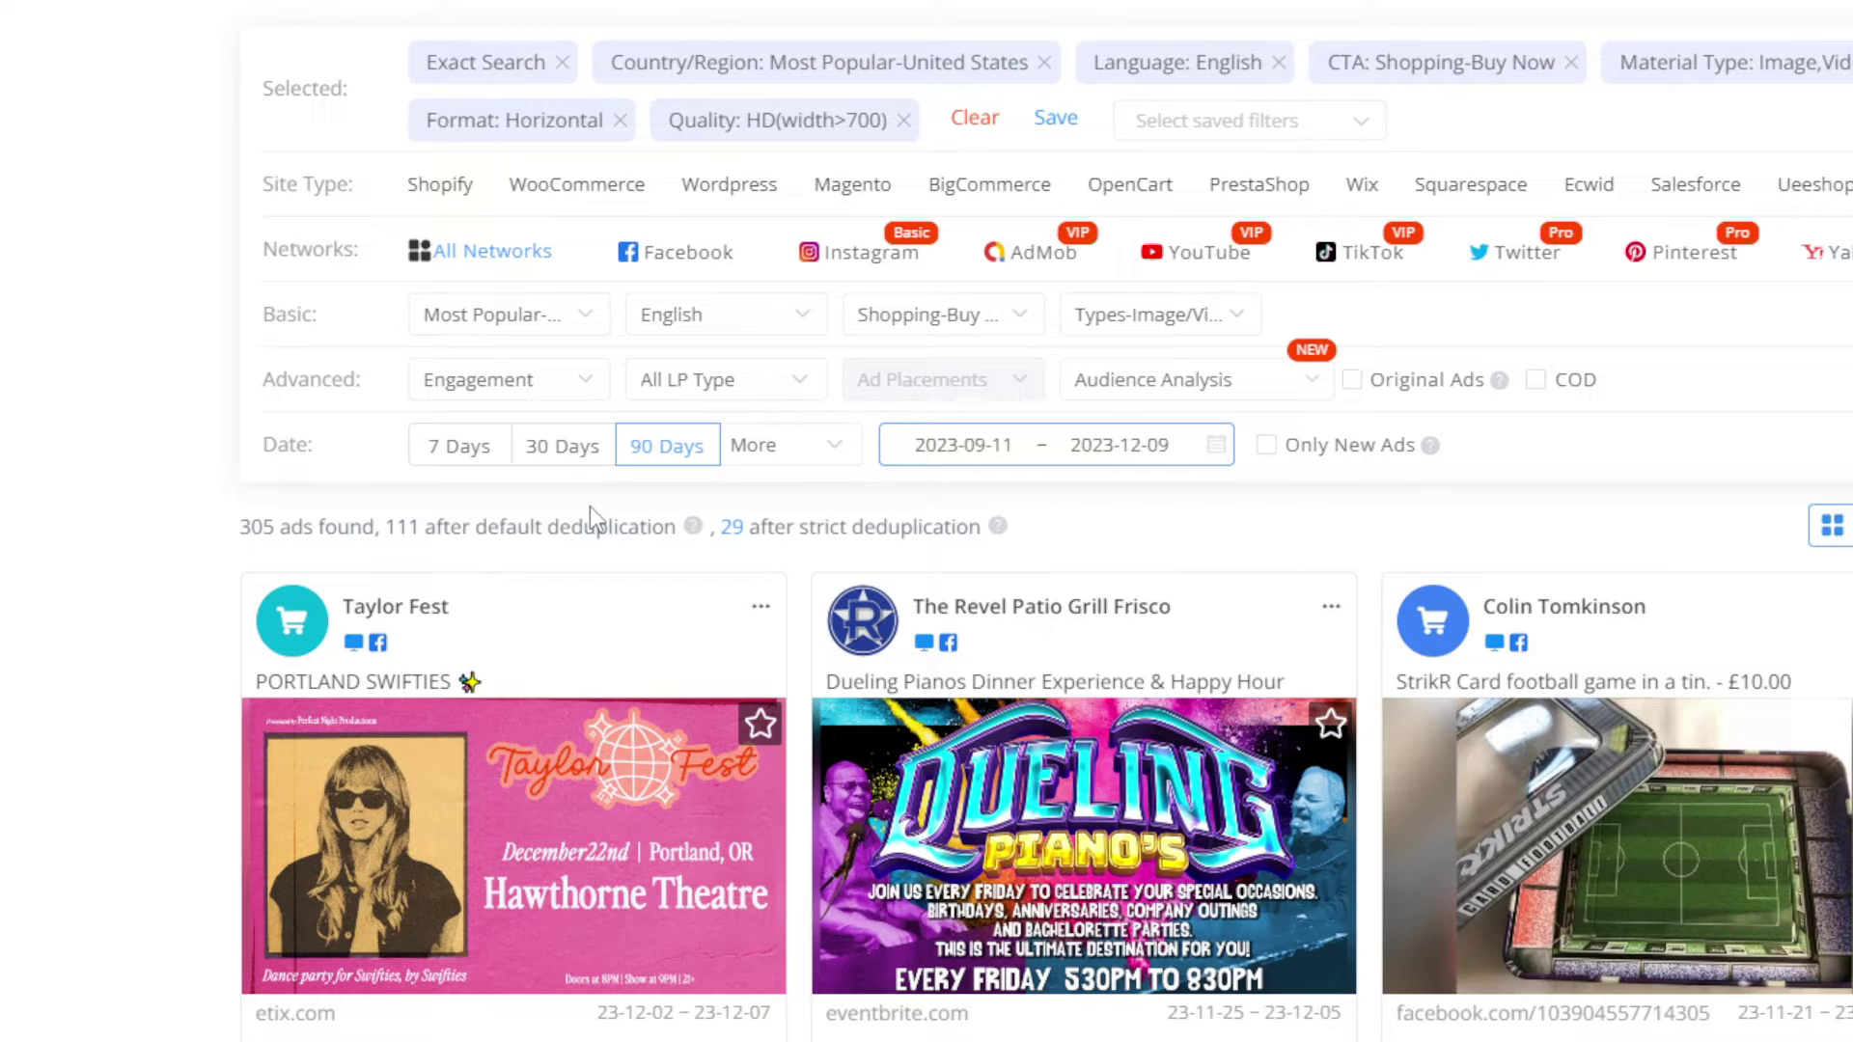
left_click(377, 383)
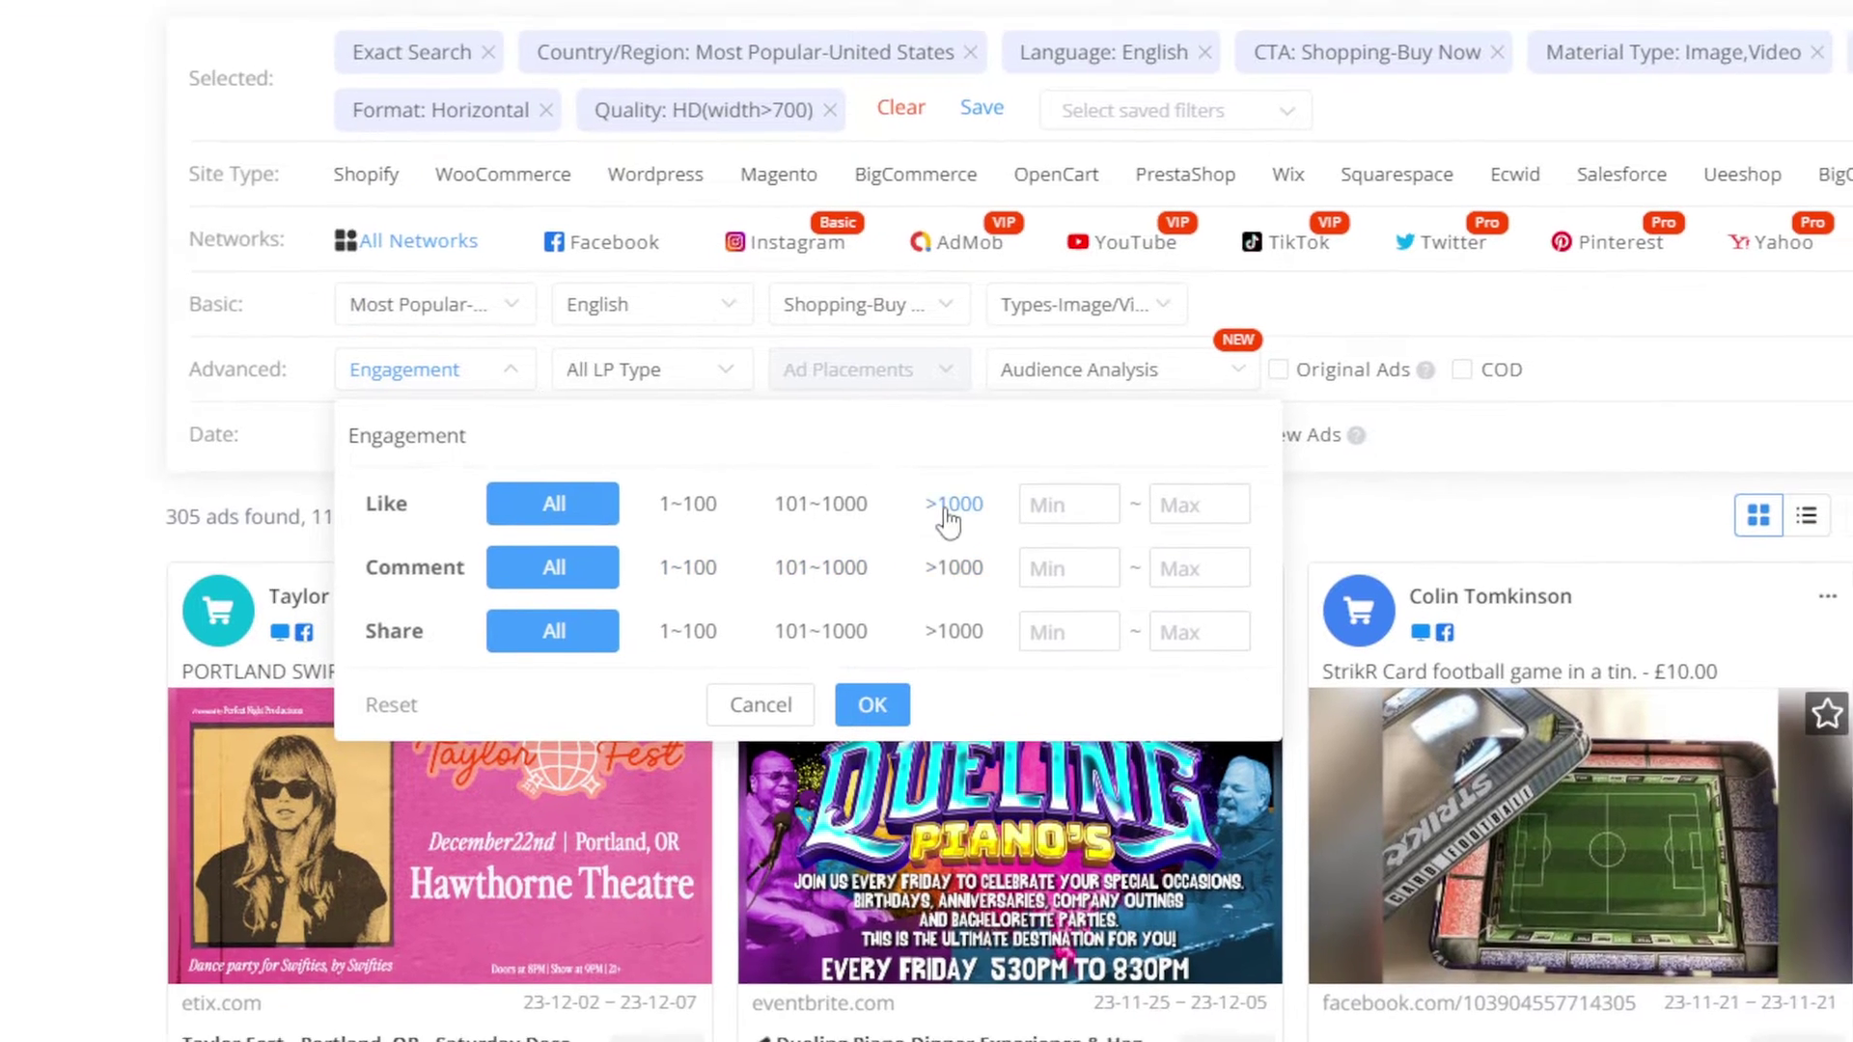
left_click(1029, 633)
left_click(1029, 696)
left_click(1029, 760)
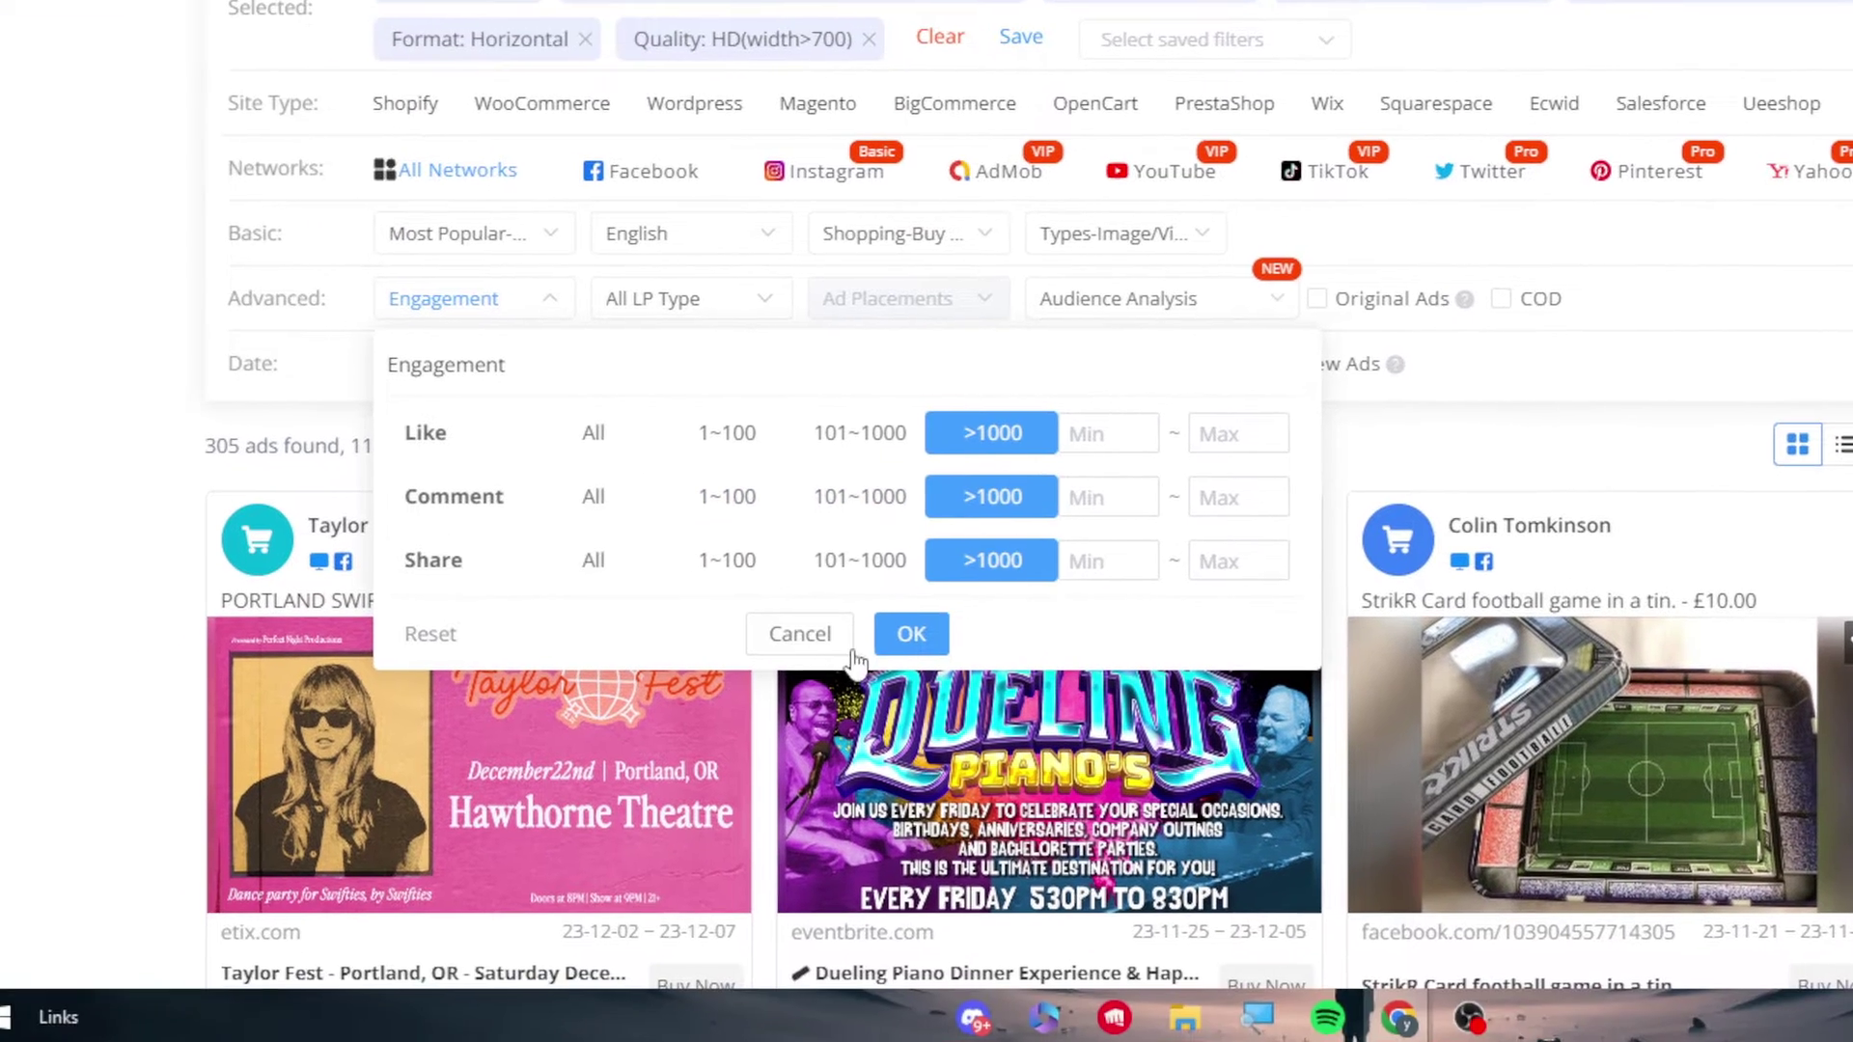
left_click(912, 634)
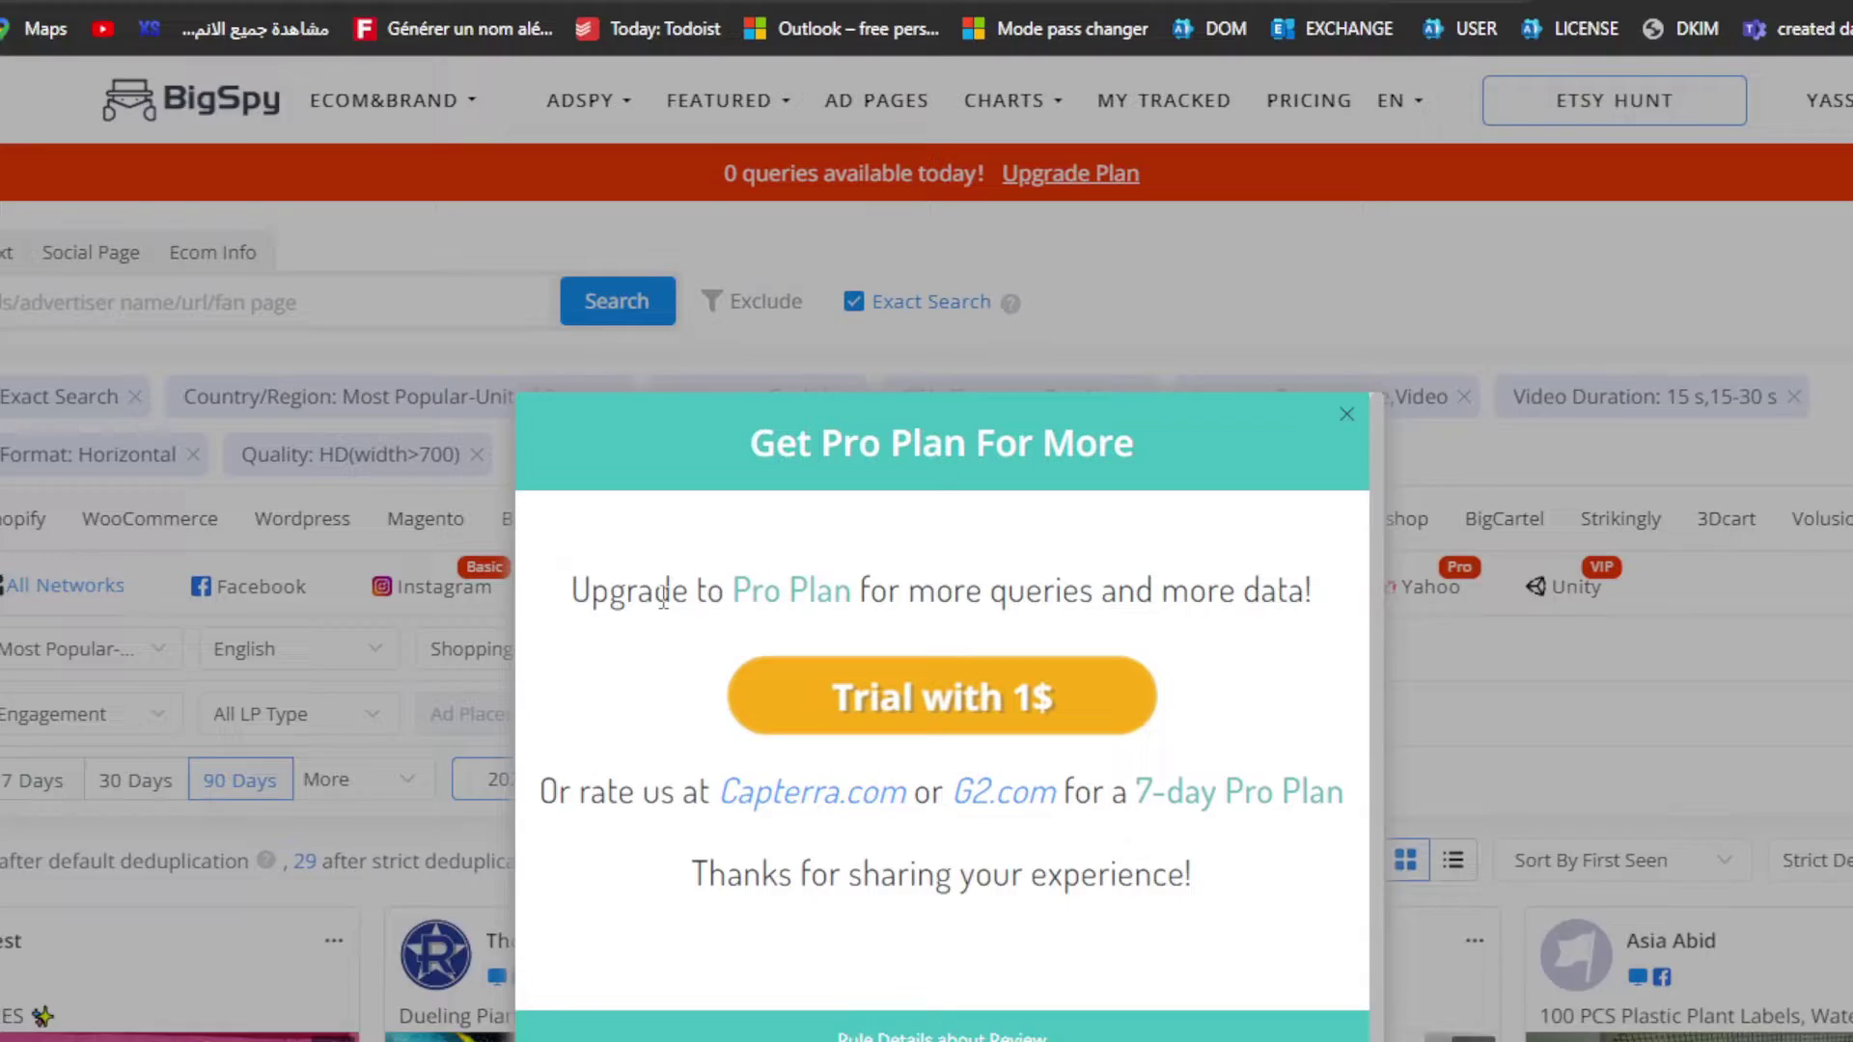
Highlight the Pro plan offer's heading text, then dismiss the upgrade offer.
left_click_drag(664, 595, 1071, 591)
left_click_drag(796, 443, 1075, 467)
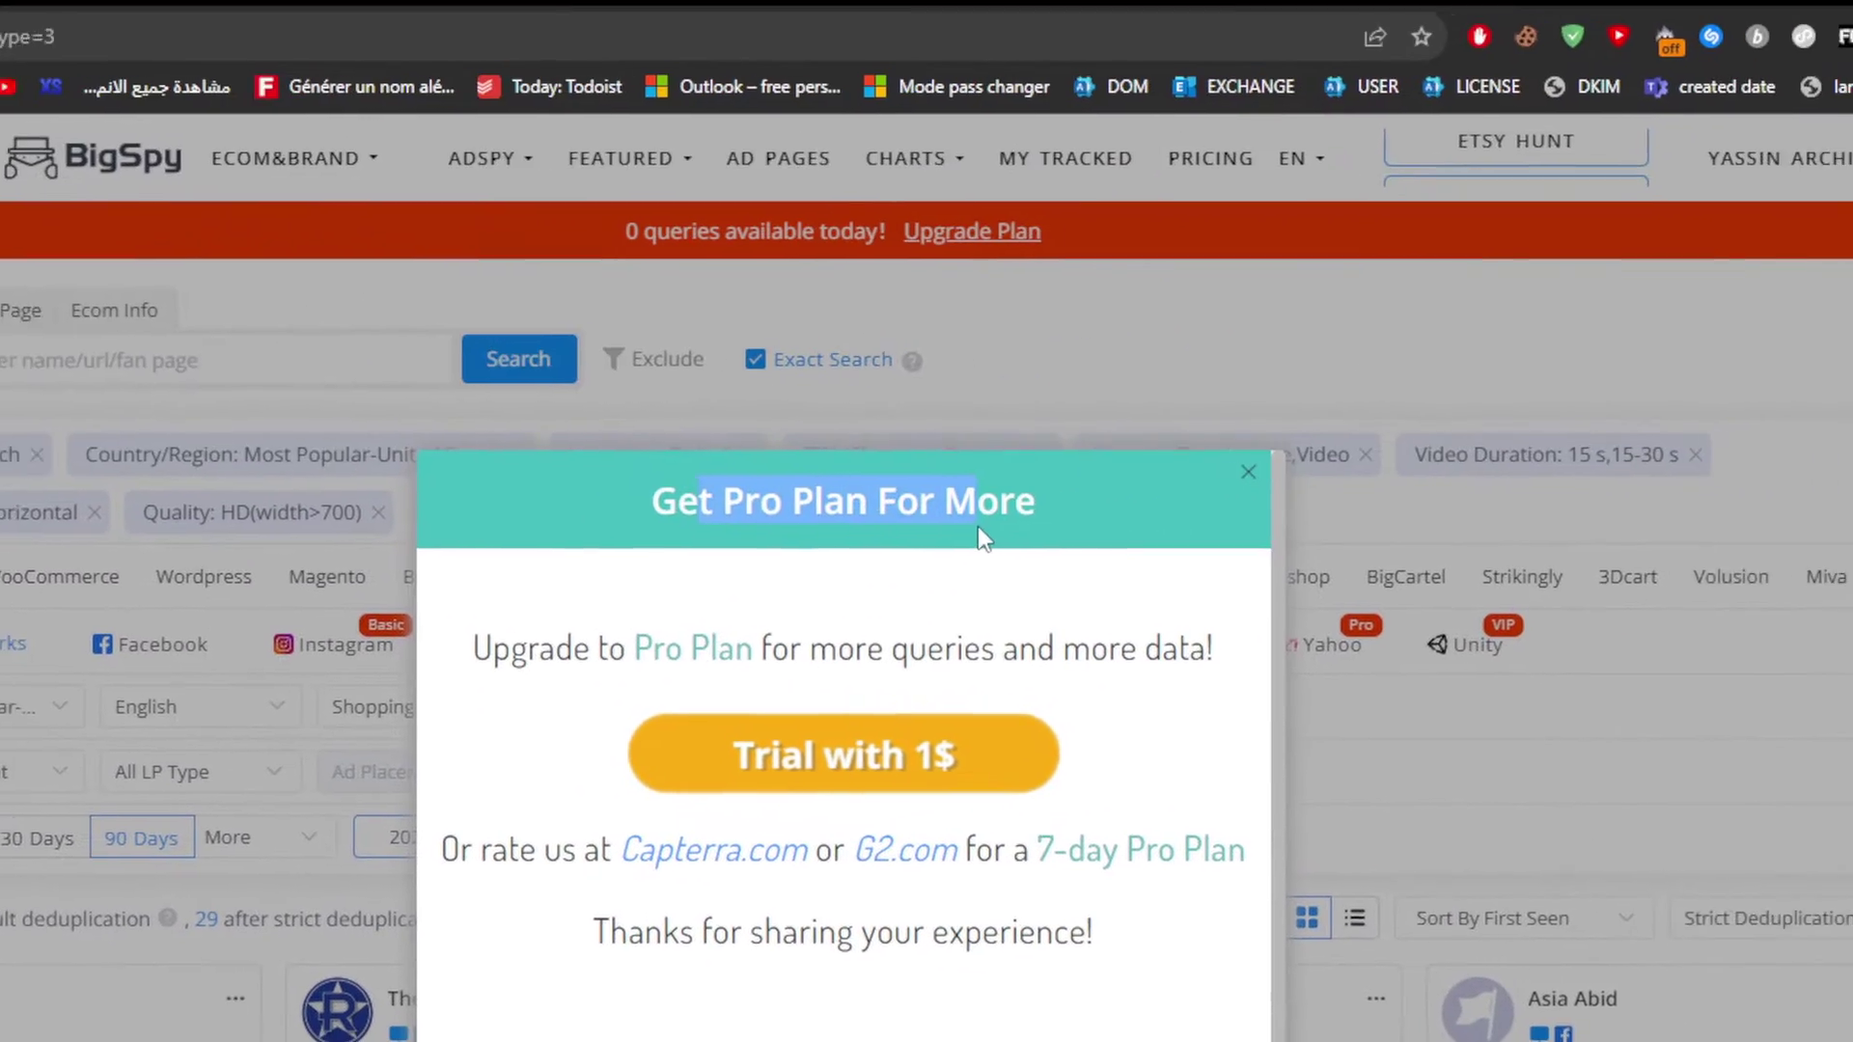
left_click(976, 526)
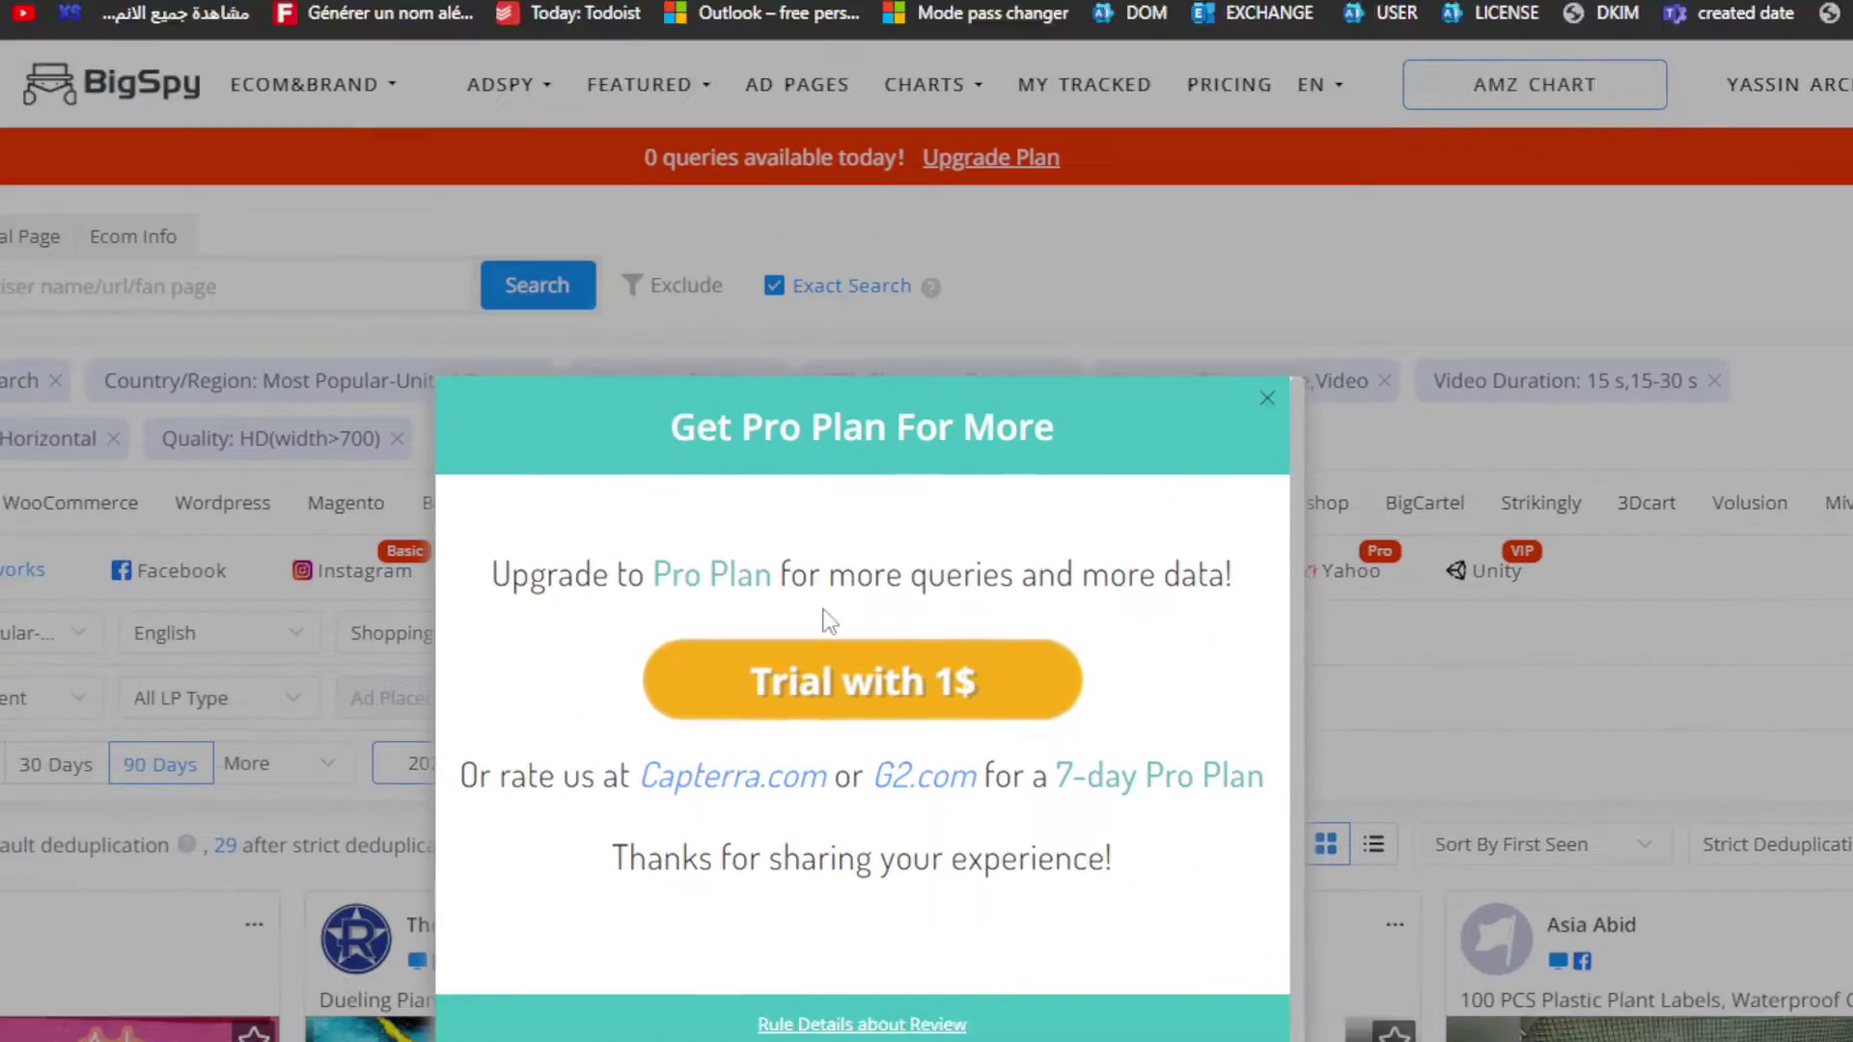
left_click(1267, 397)
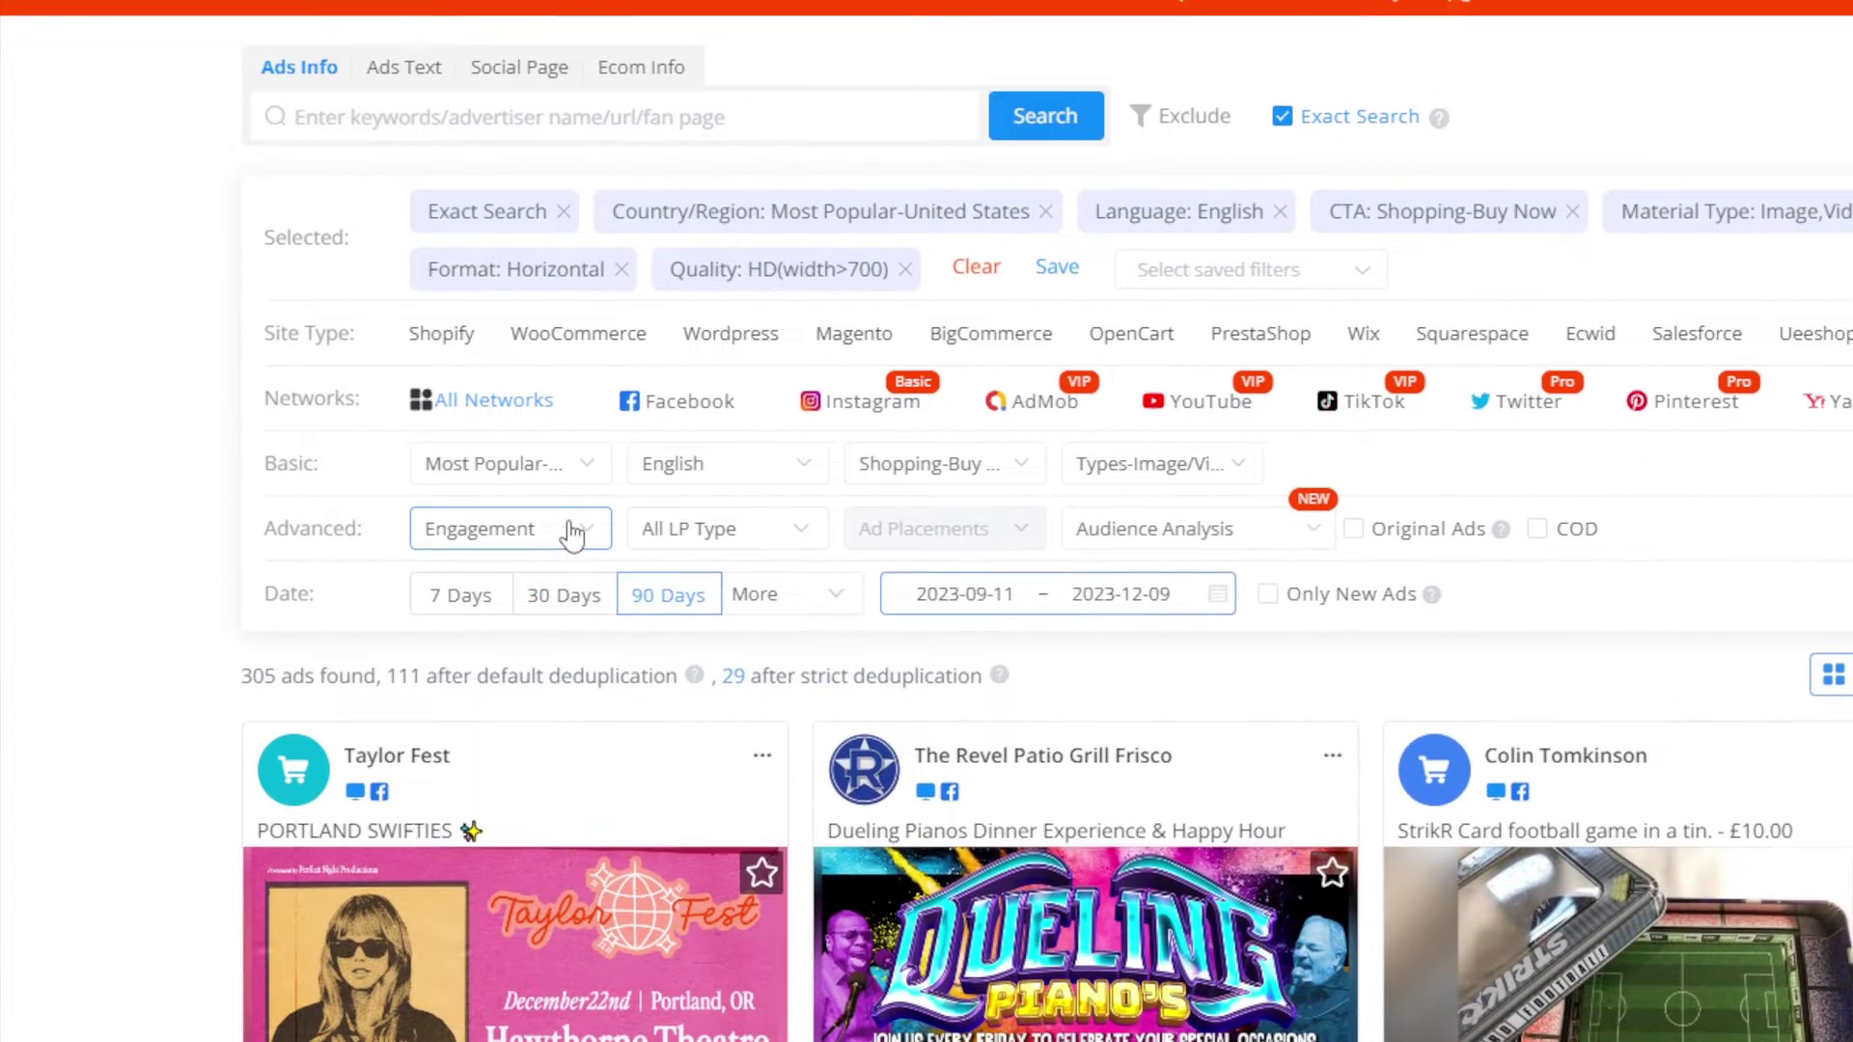
Lower likes, comments and shares to 101~1000 and clear the keyword field's recent searches.
left_click(546, 480)
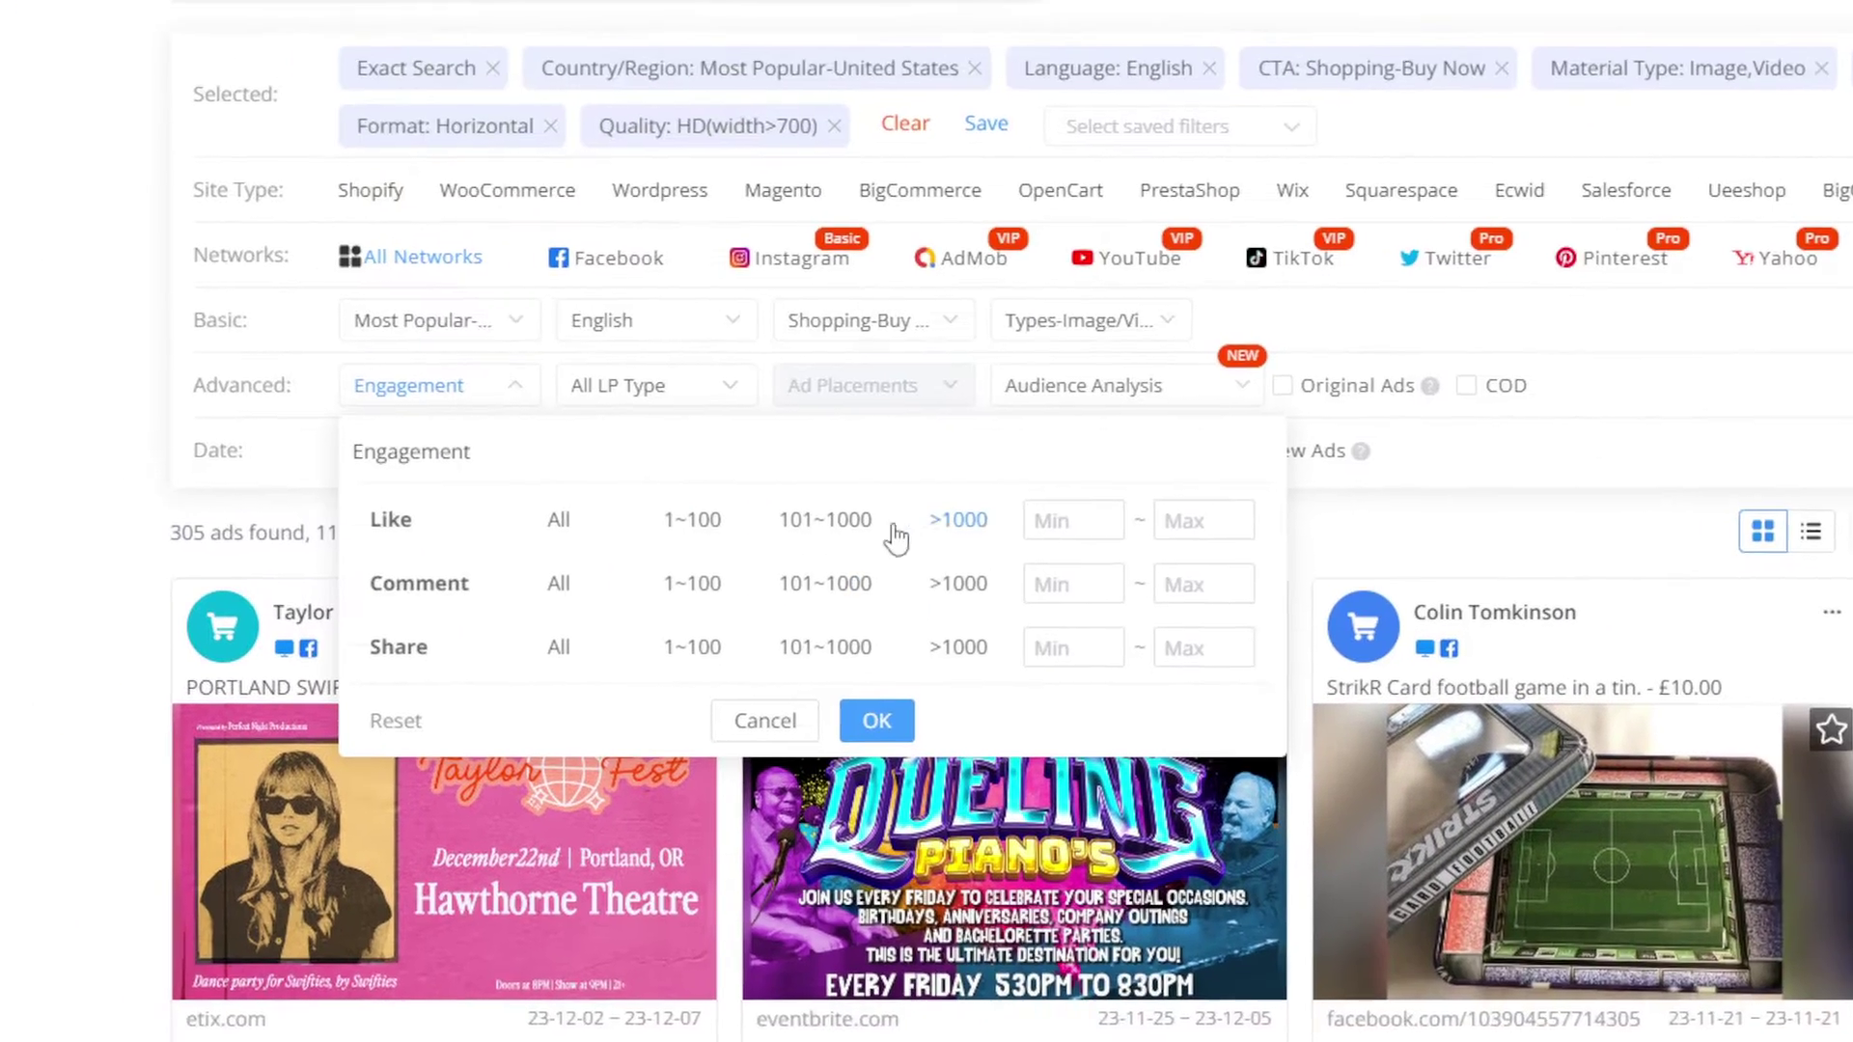
left_click(896, 664)
left_click(896, 728)
left_click(931, 796)
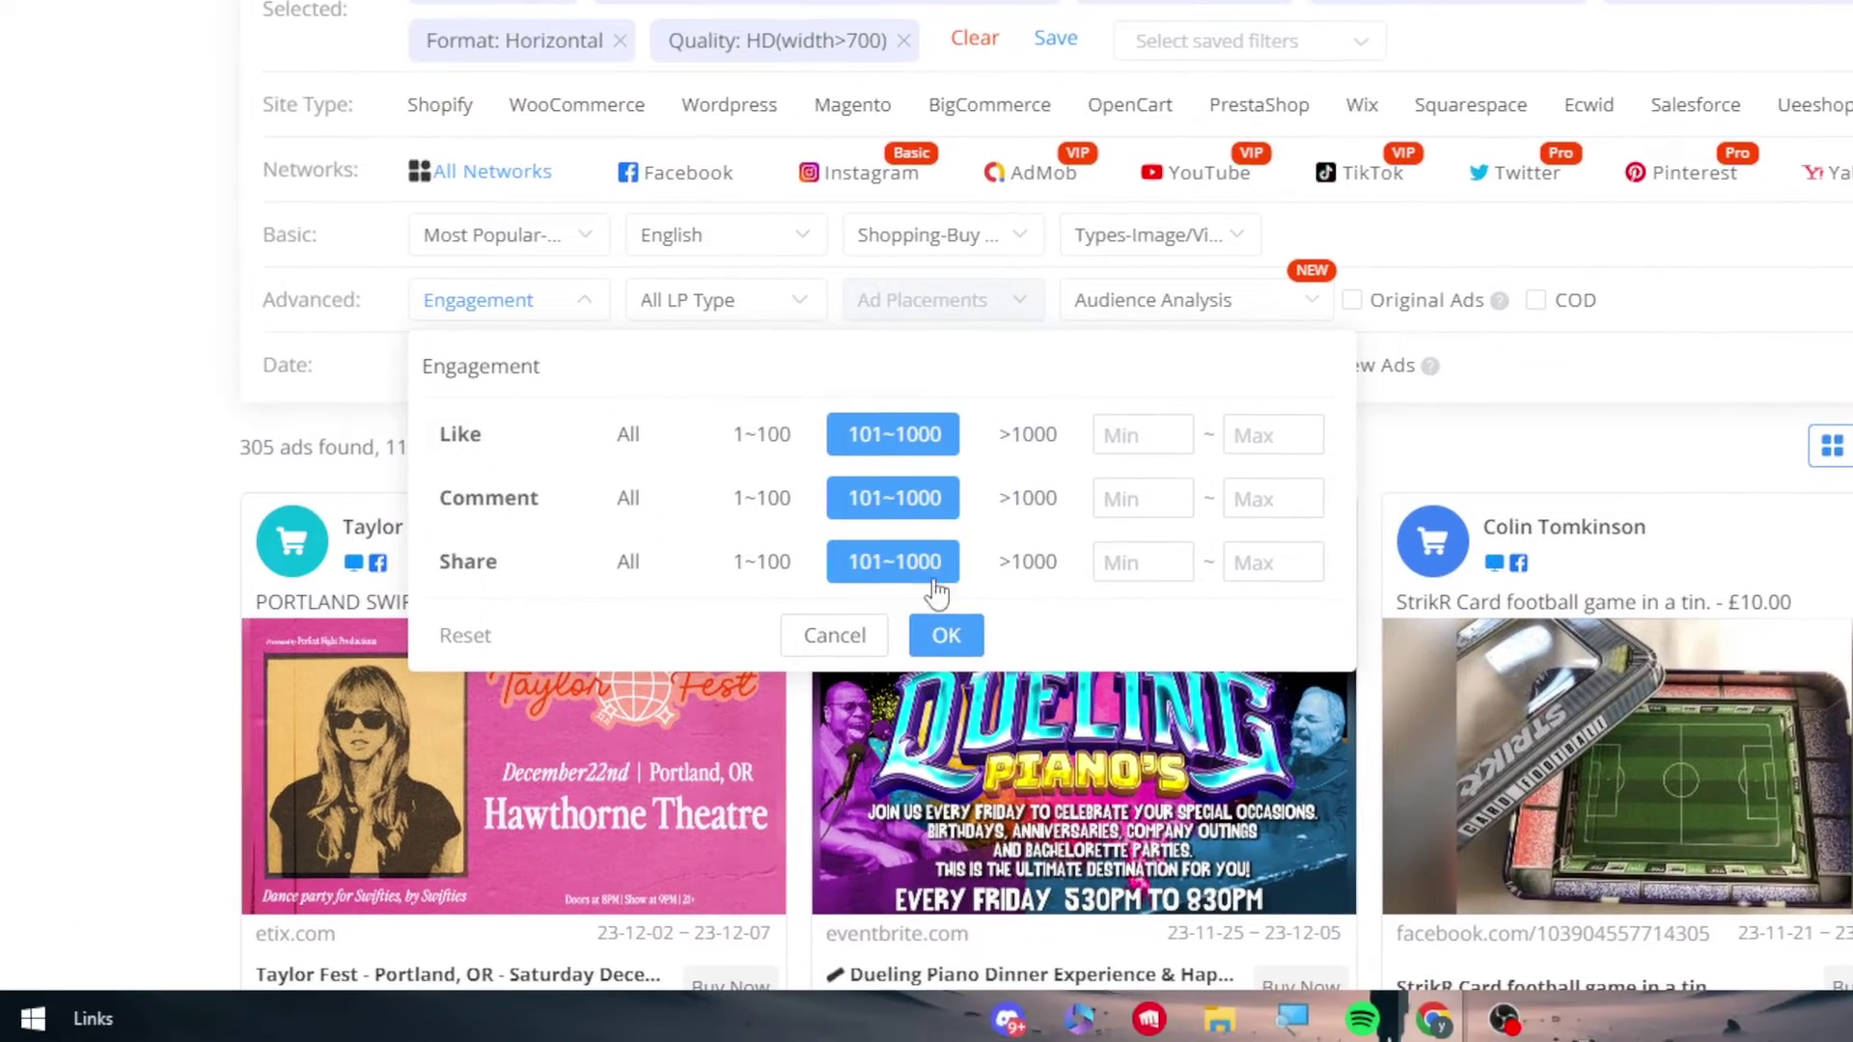
left_click(946, 635)
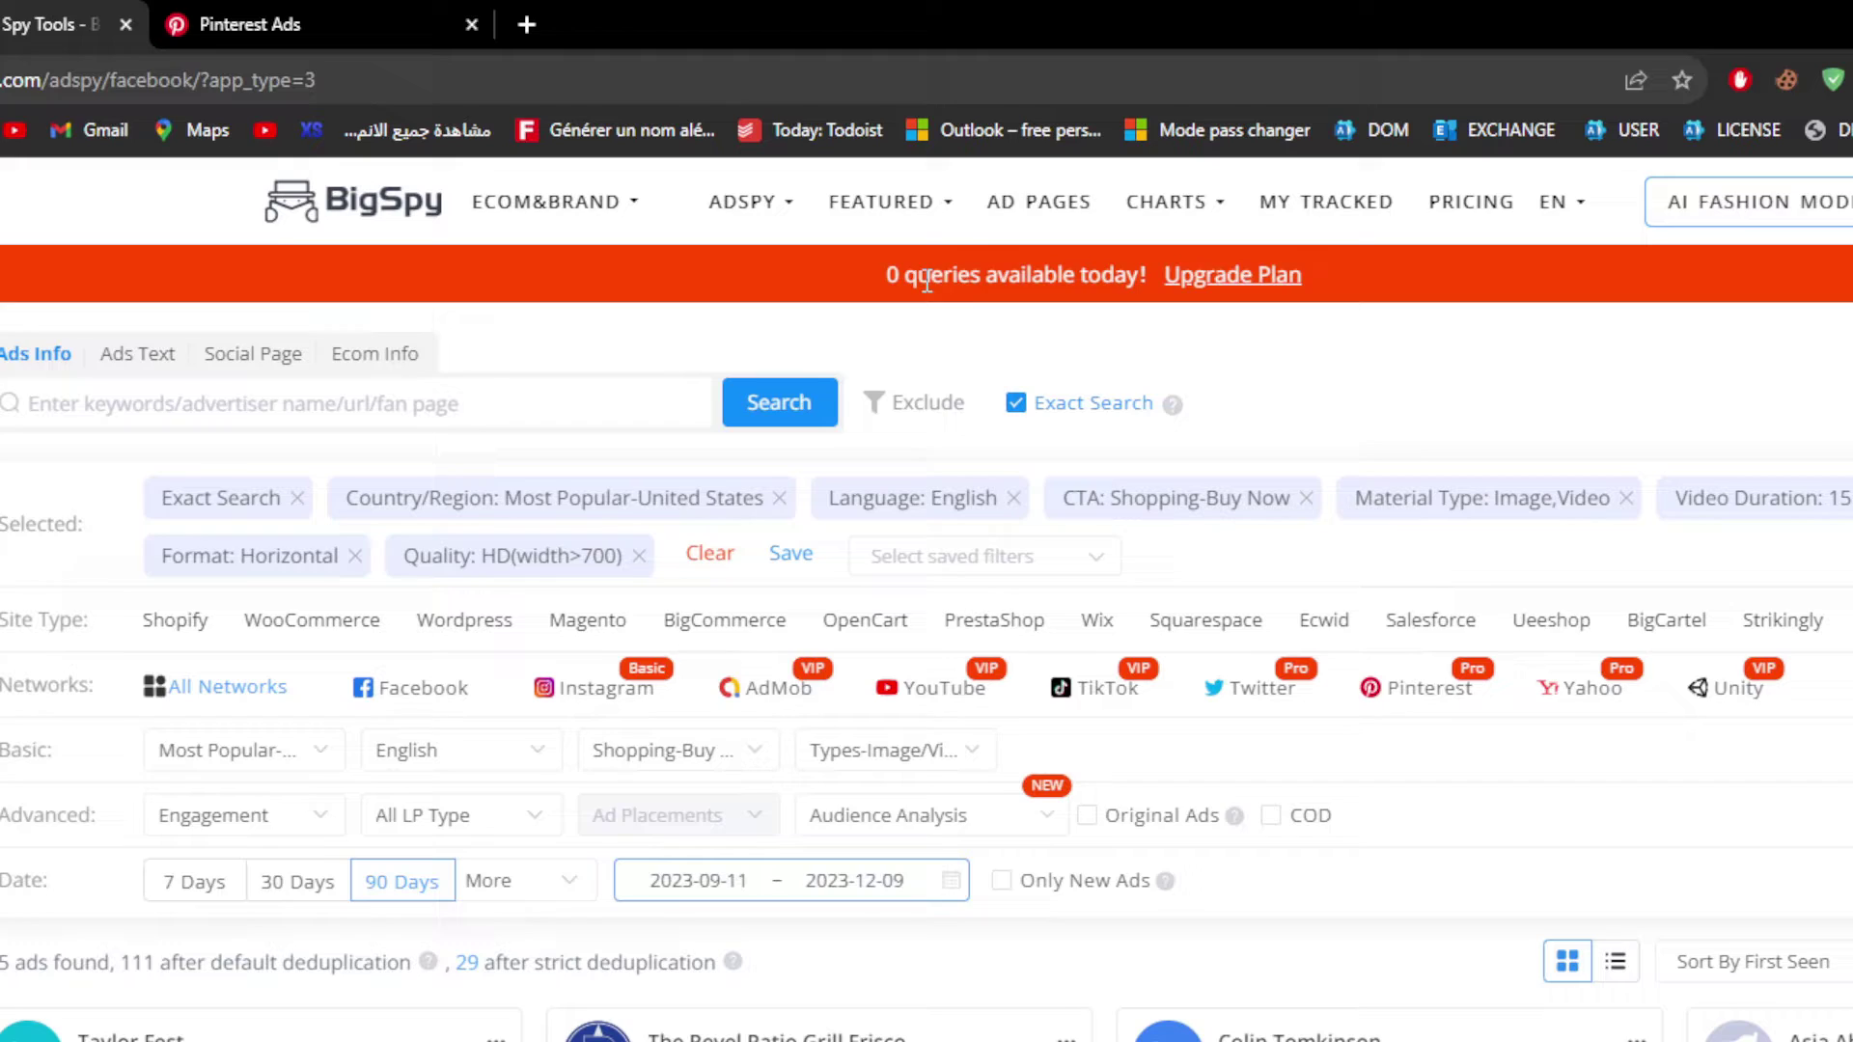
left_click(494, 413)
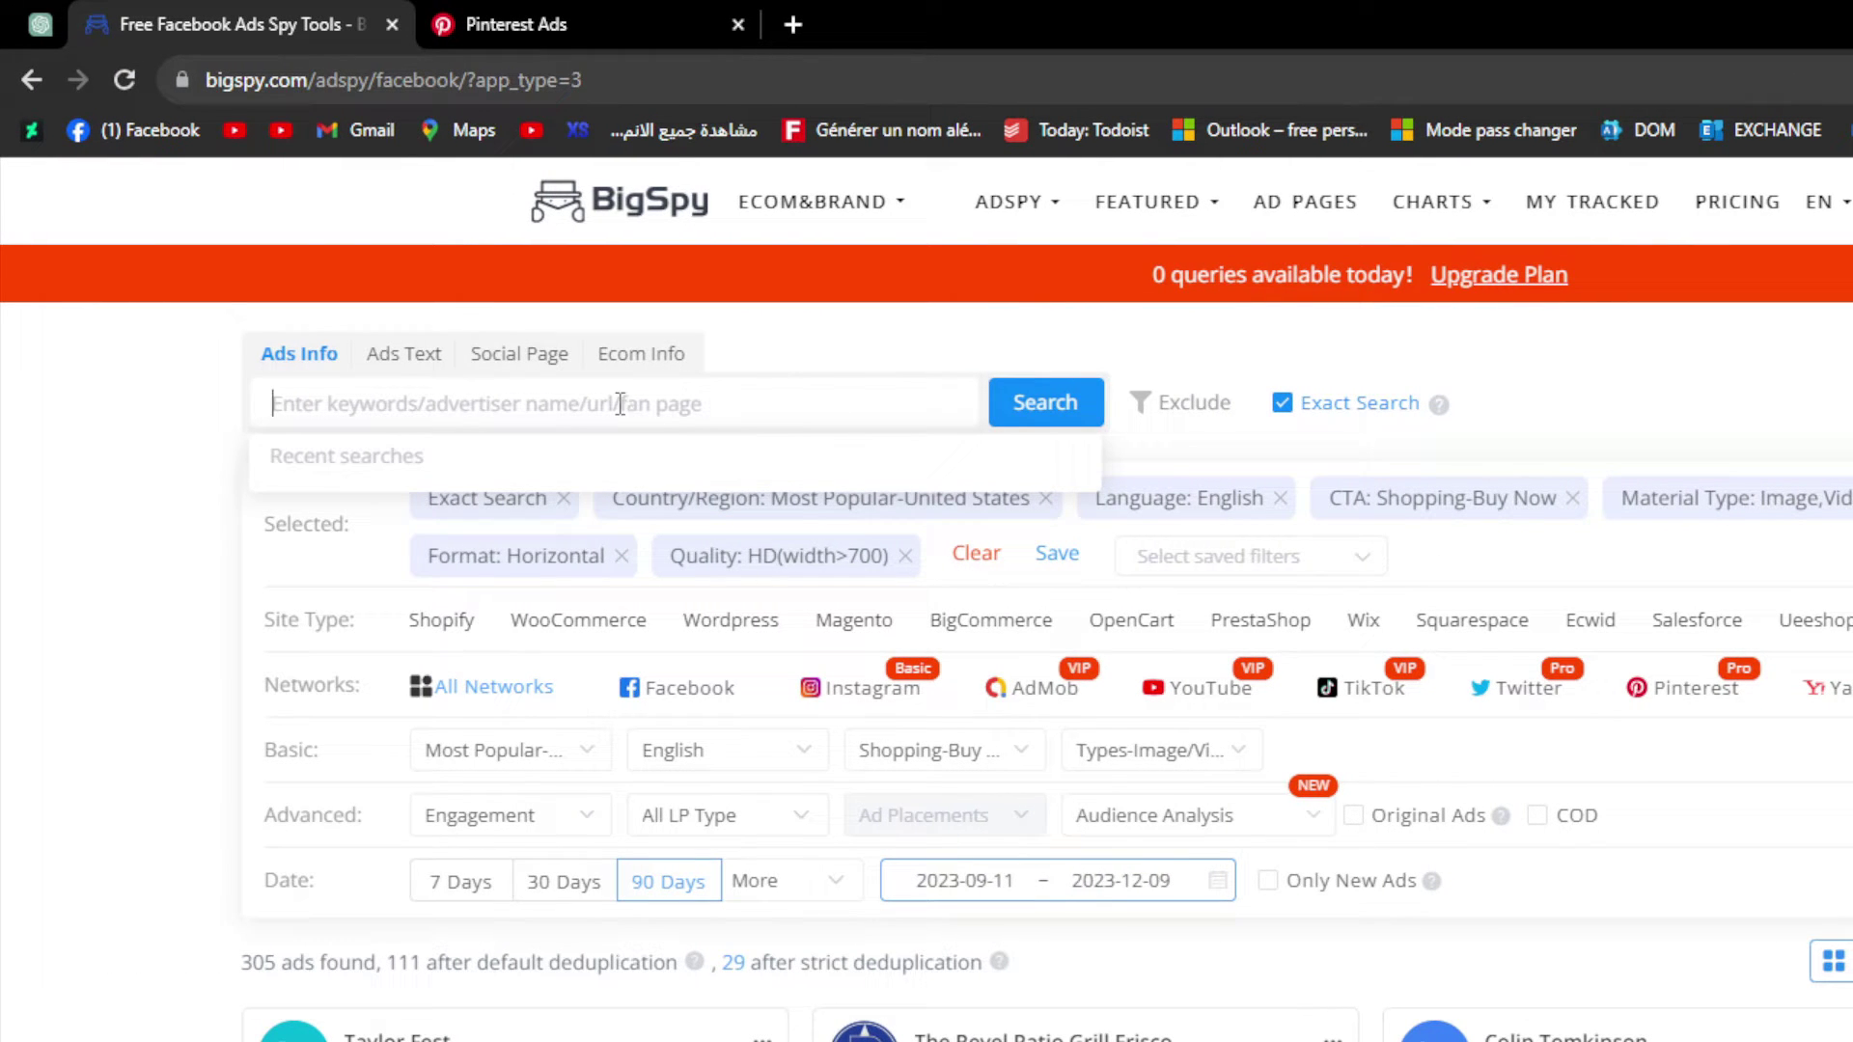
left_click(190, 440)
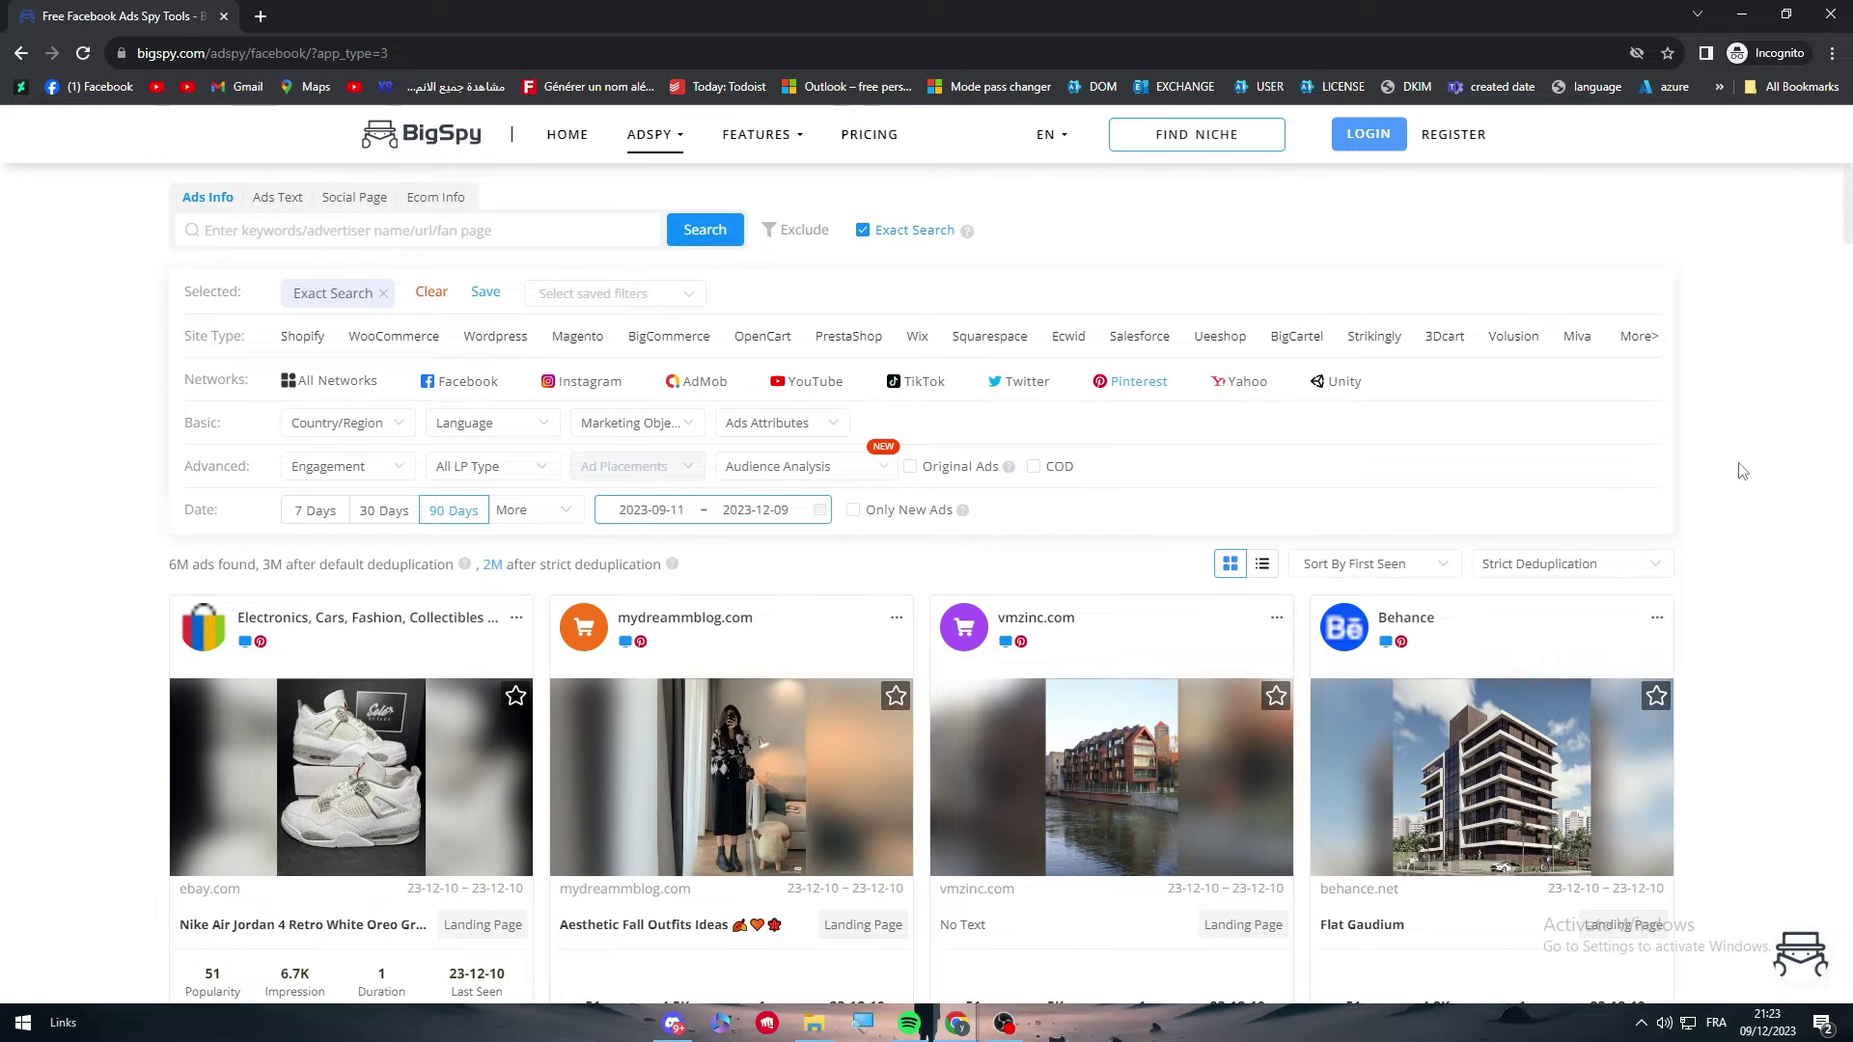
scroll(1162, 461, "down", 2)
scroll(1162, 462, "down", 2)
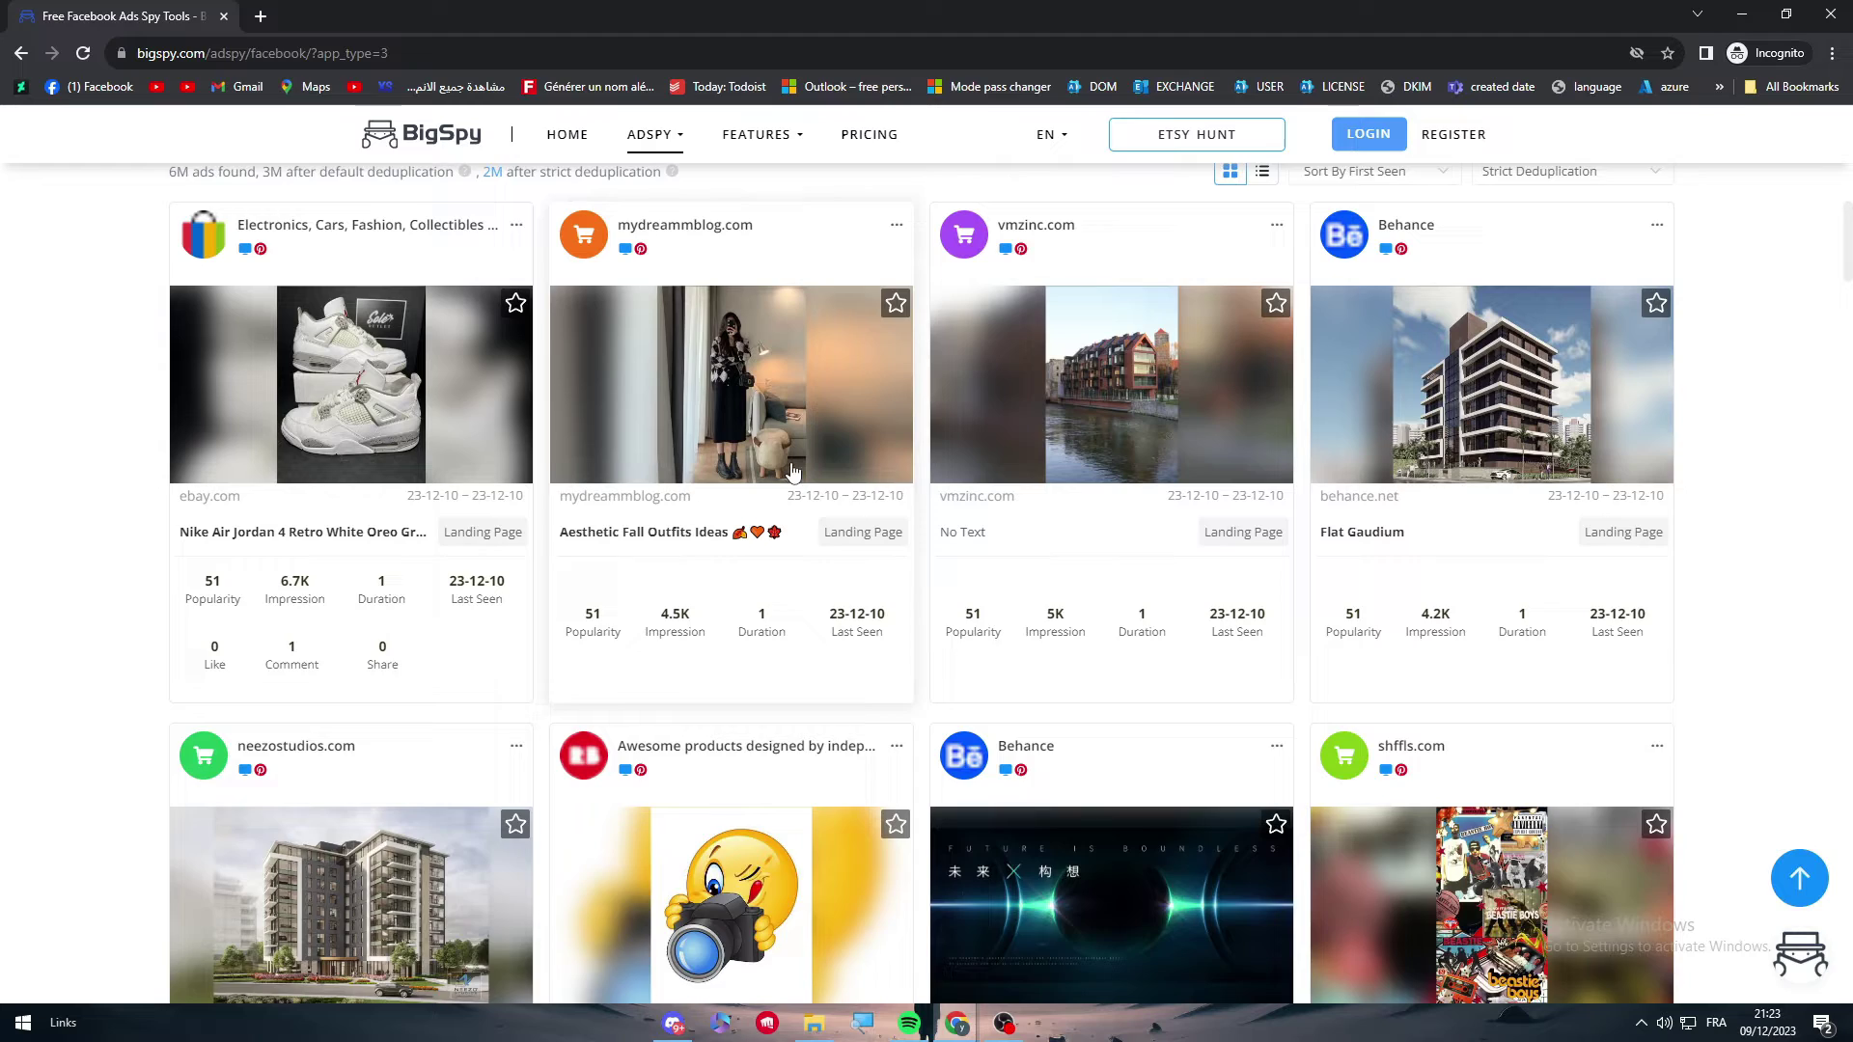
scroll(1158, 467, "up", 4)
scroll(1150, 528, "down", 5)
scroll(1150, 528, "down", 8)
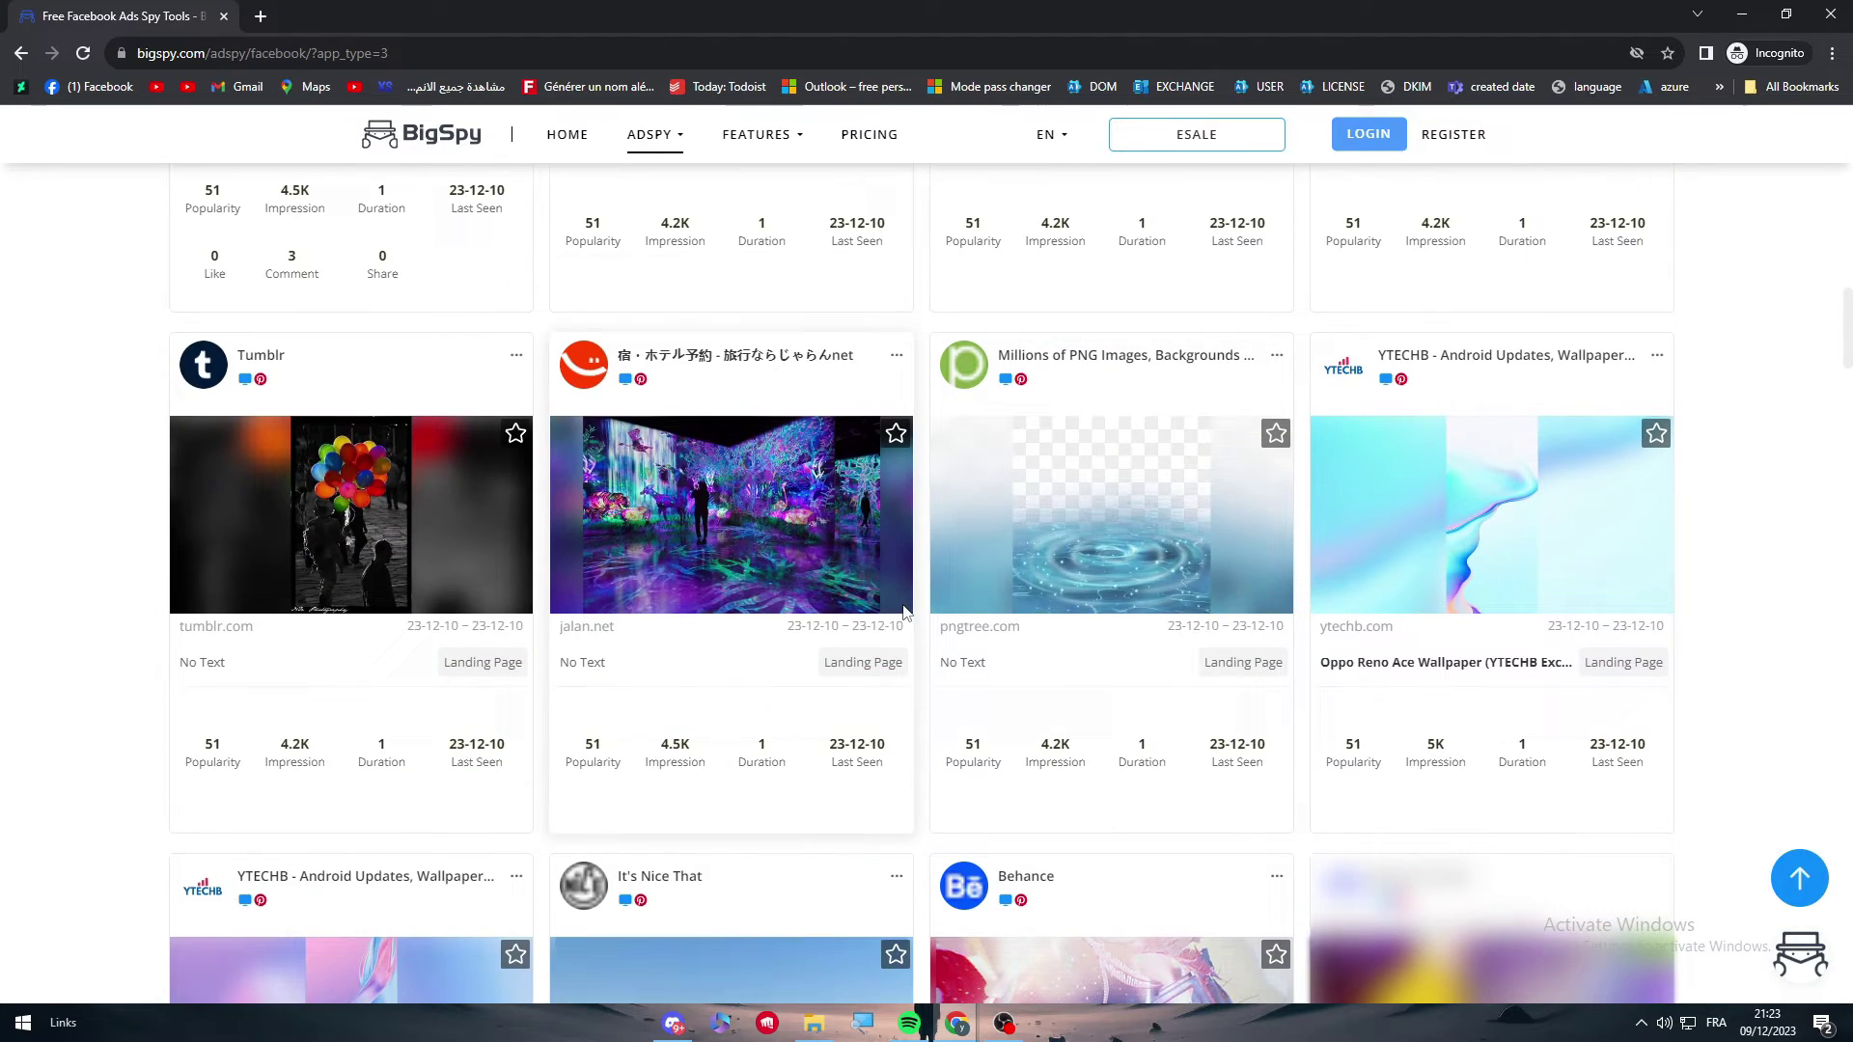
scroll(222, 446, "up", 13)
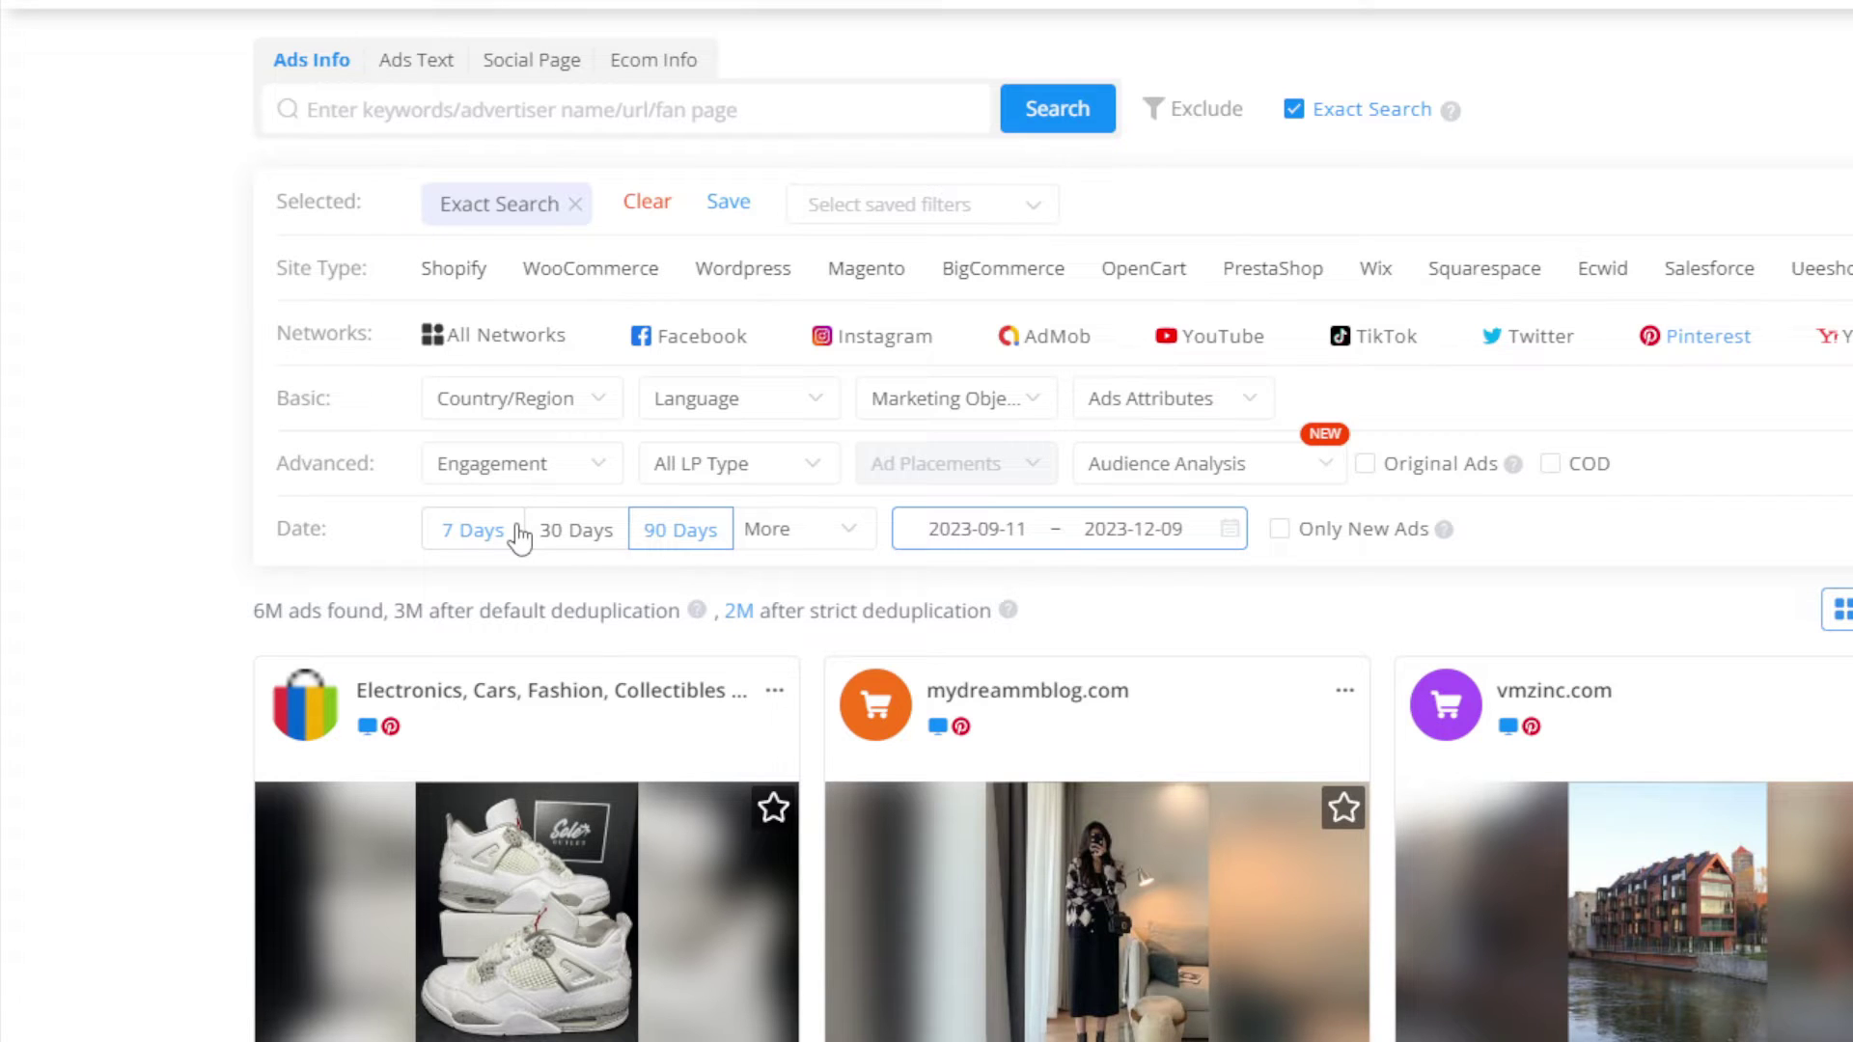
scroll(519, 536, "up", 1)
scroll(467, 525, "down", 1)
scroll(502, 535, "down", 5)
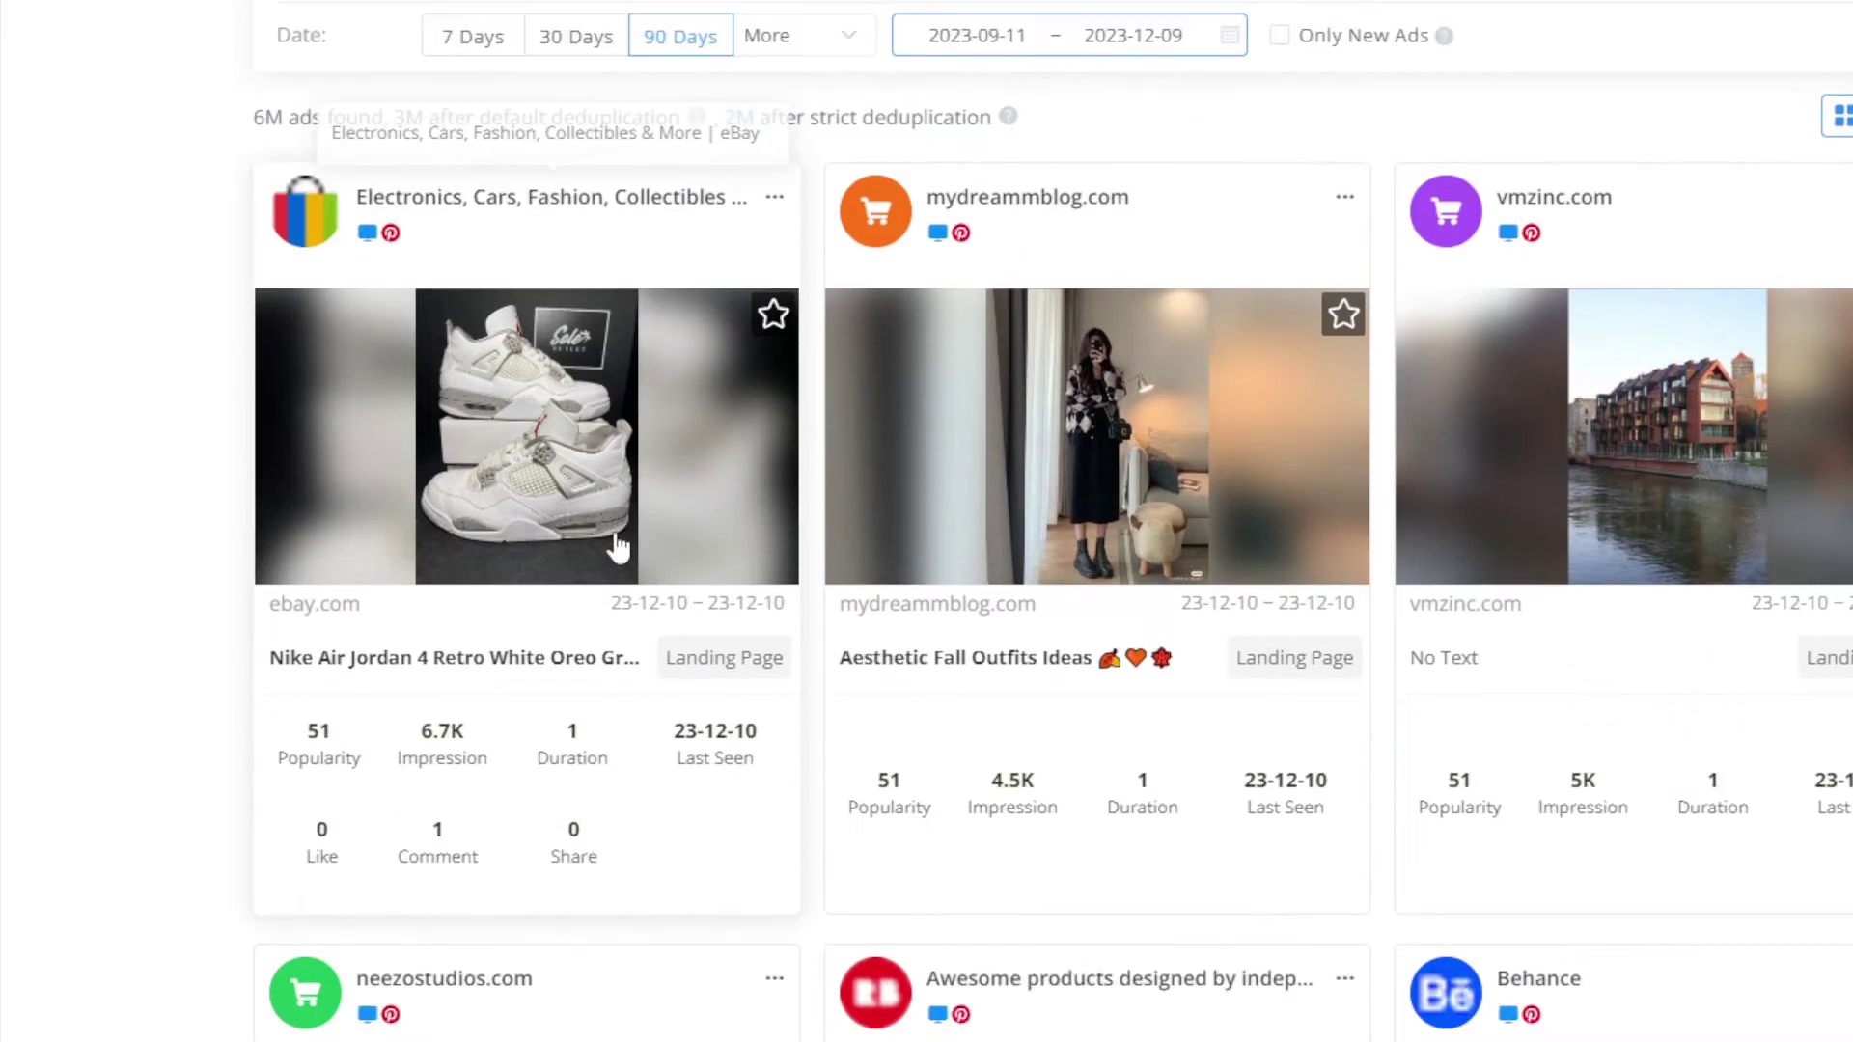
scroll(618, 547, "down", 8)
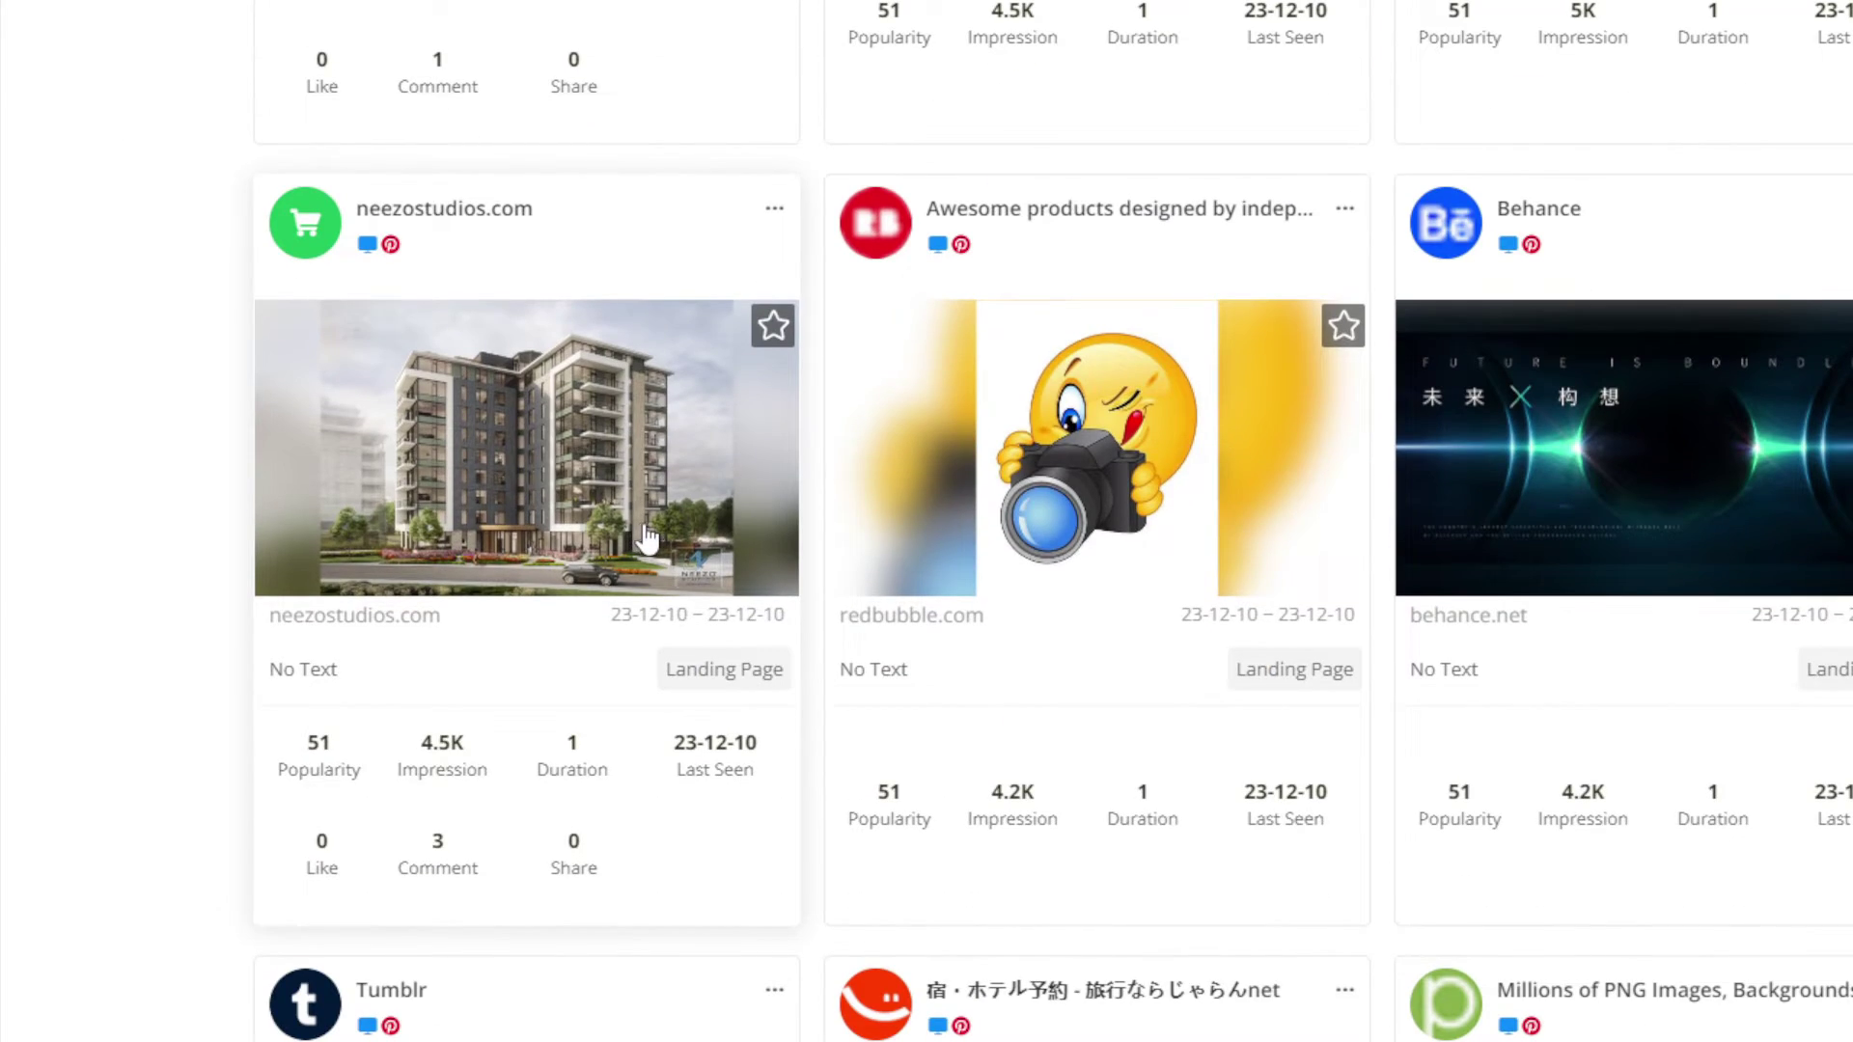
scroll(641, 531, "up", 13)
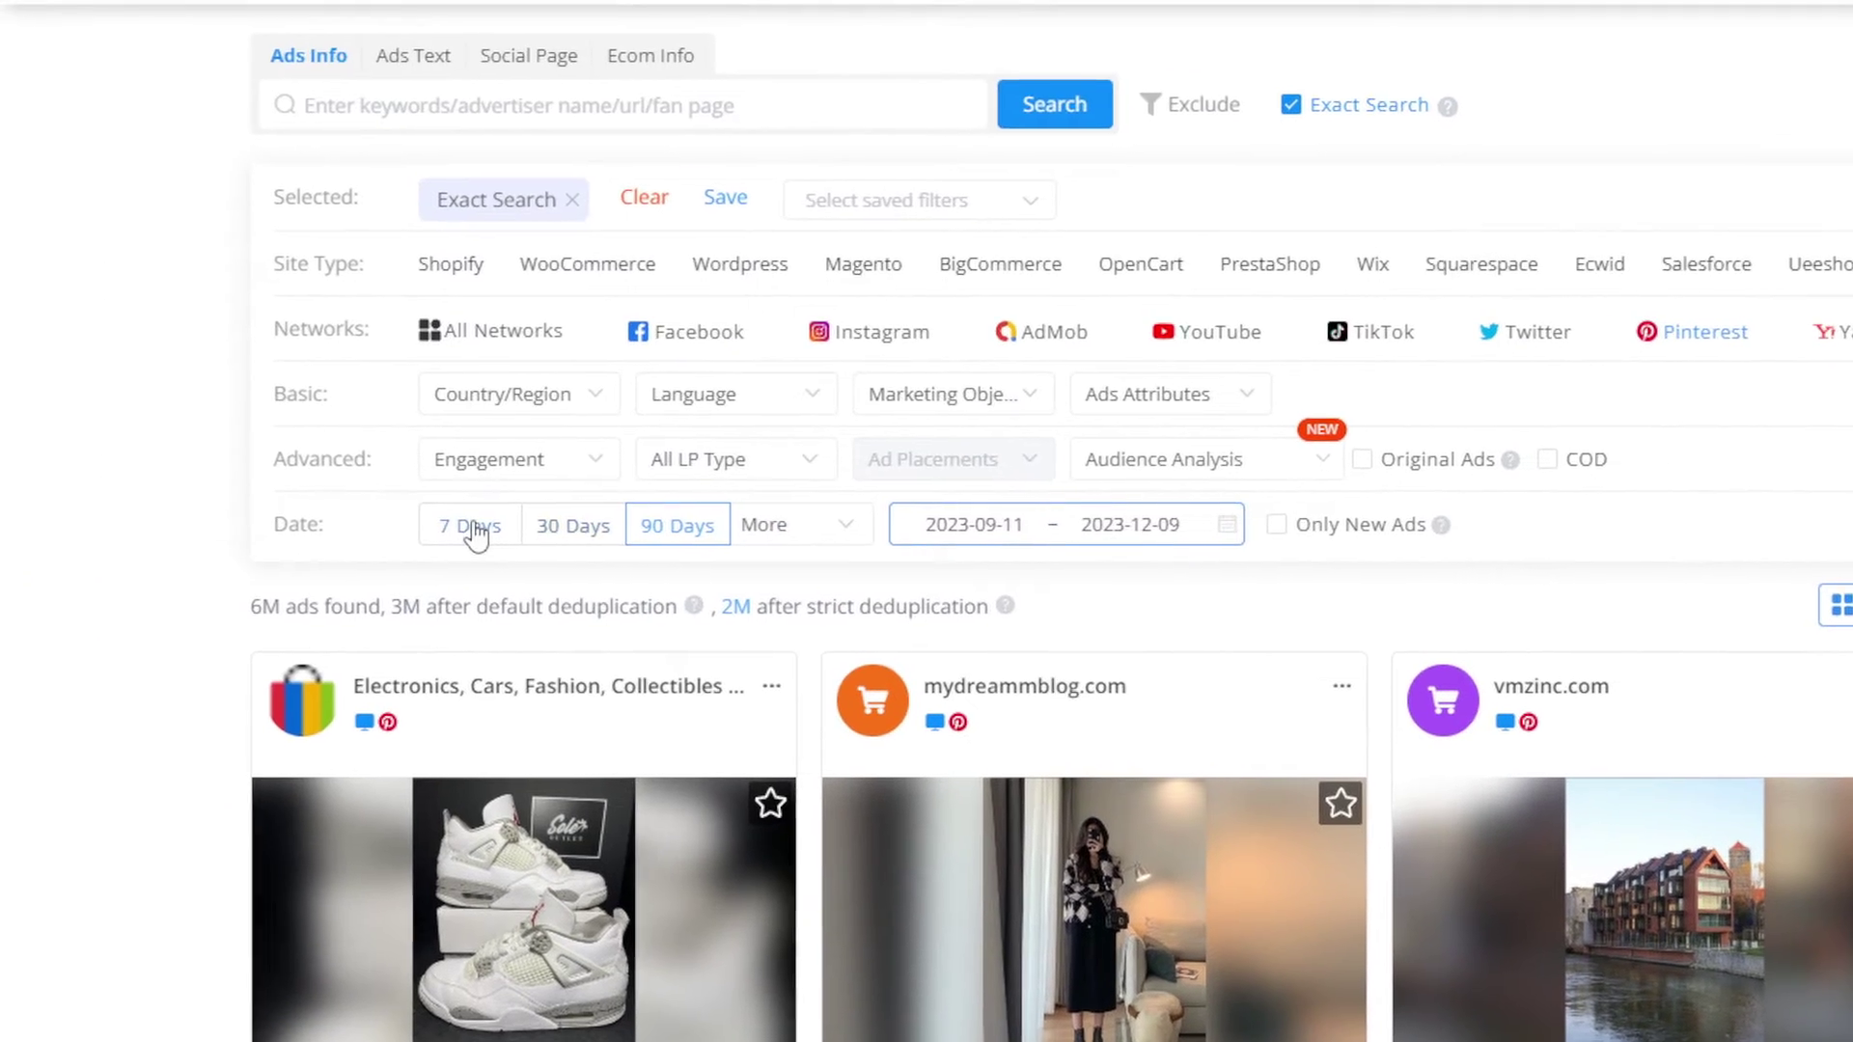
left_click(480, 530)
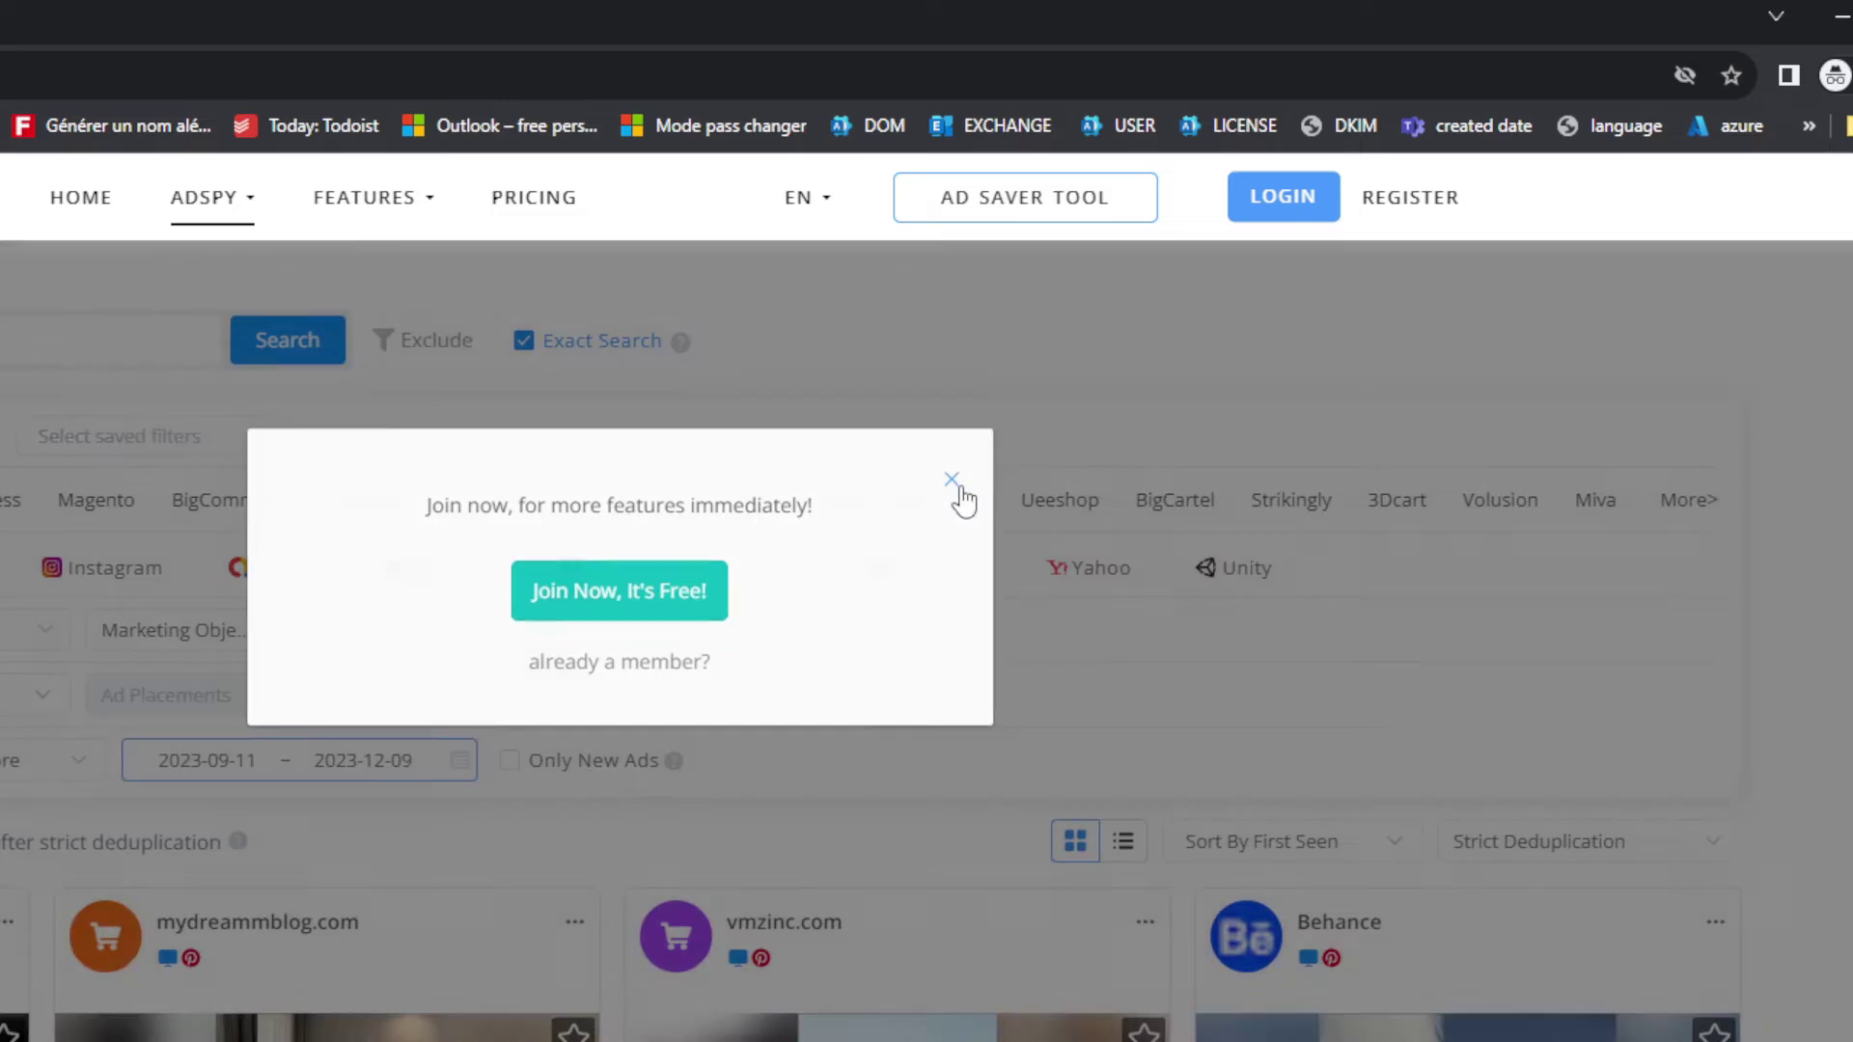
left_click(1639, 271)
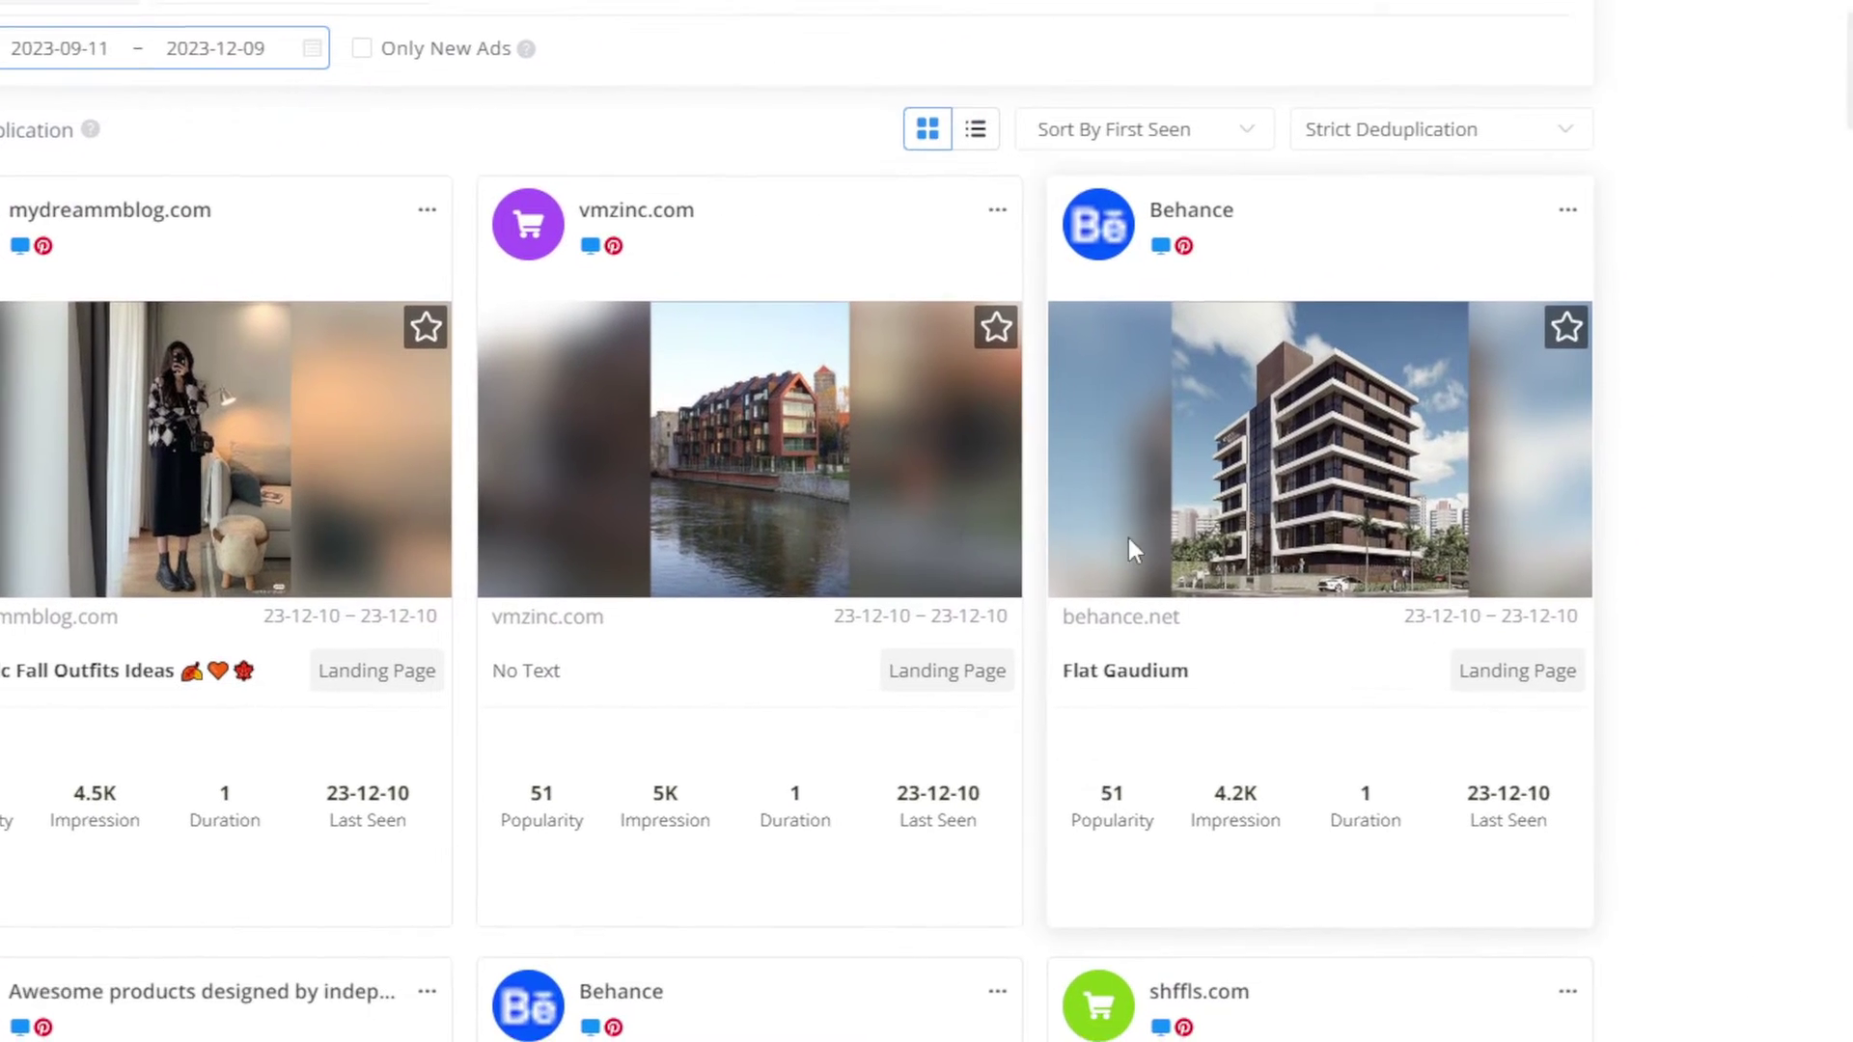
scroll(1129, 542, "down", 5)
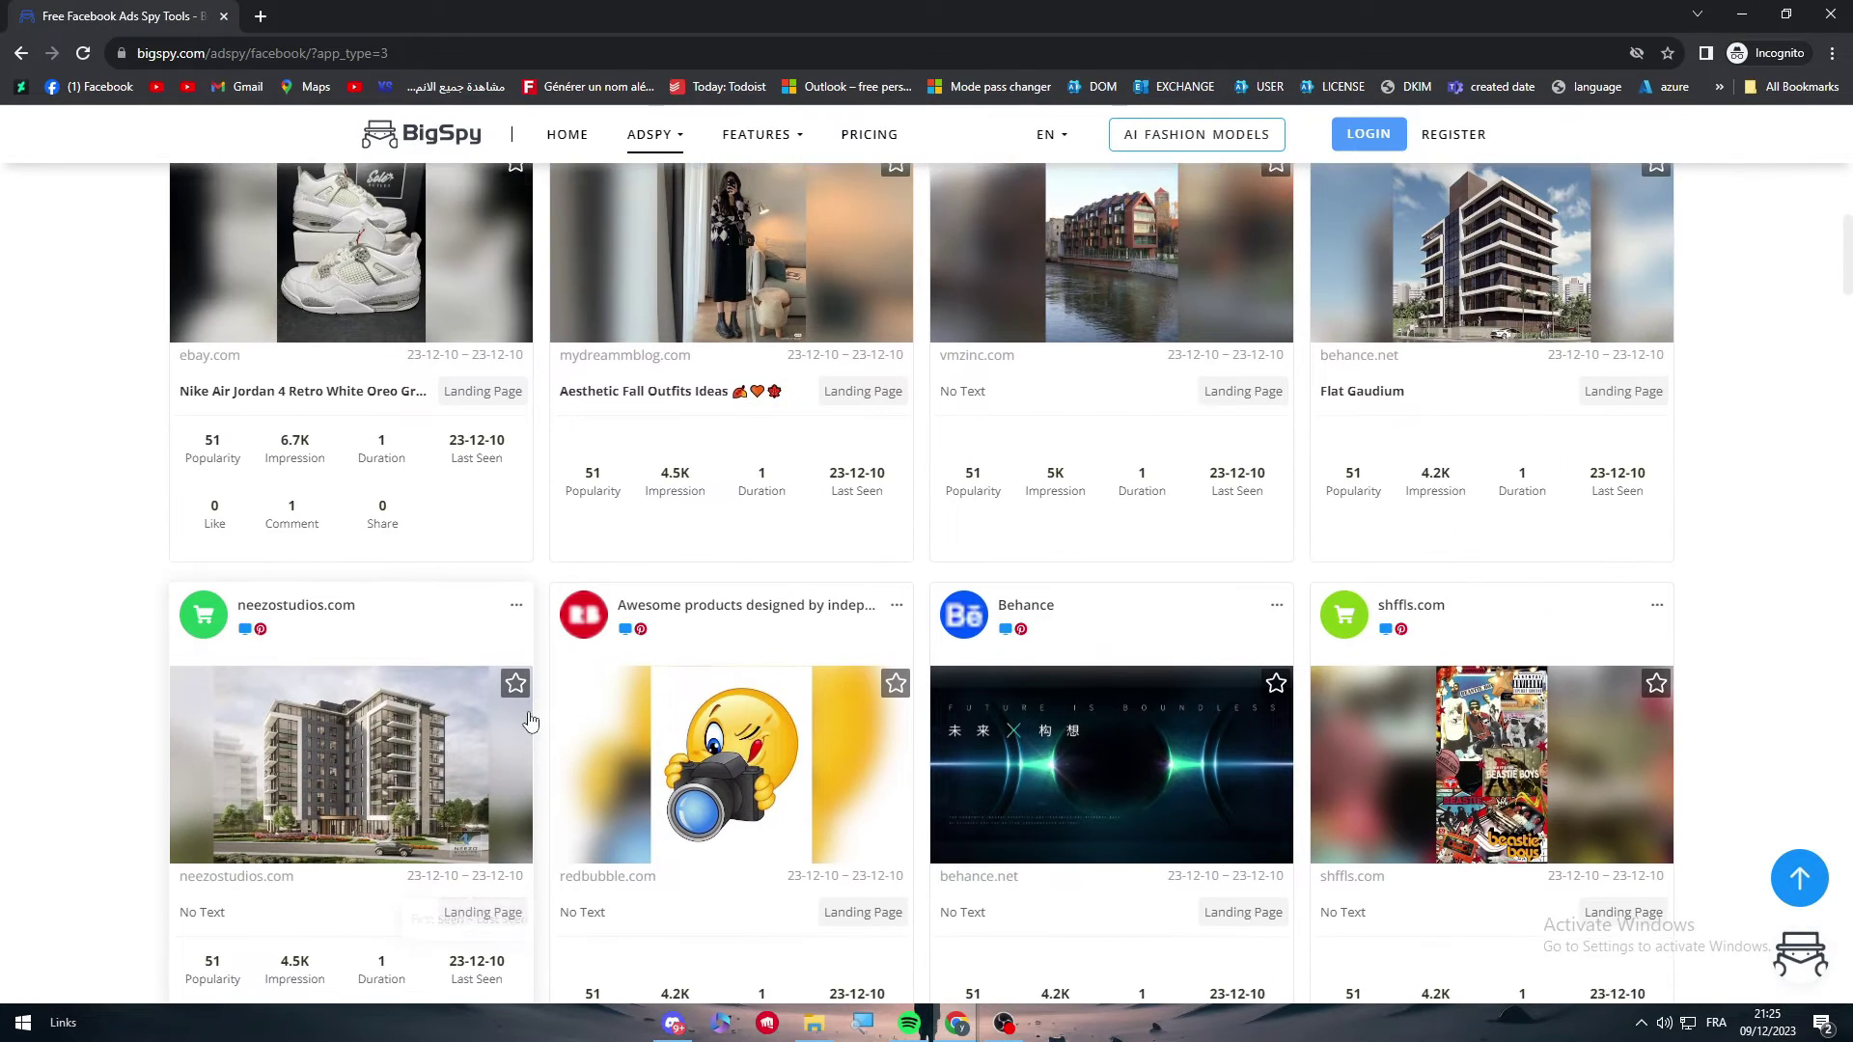
scroll(530, 719, "up", 1)
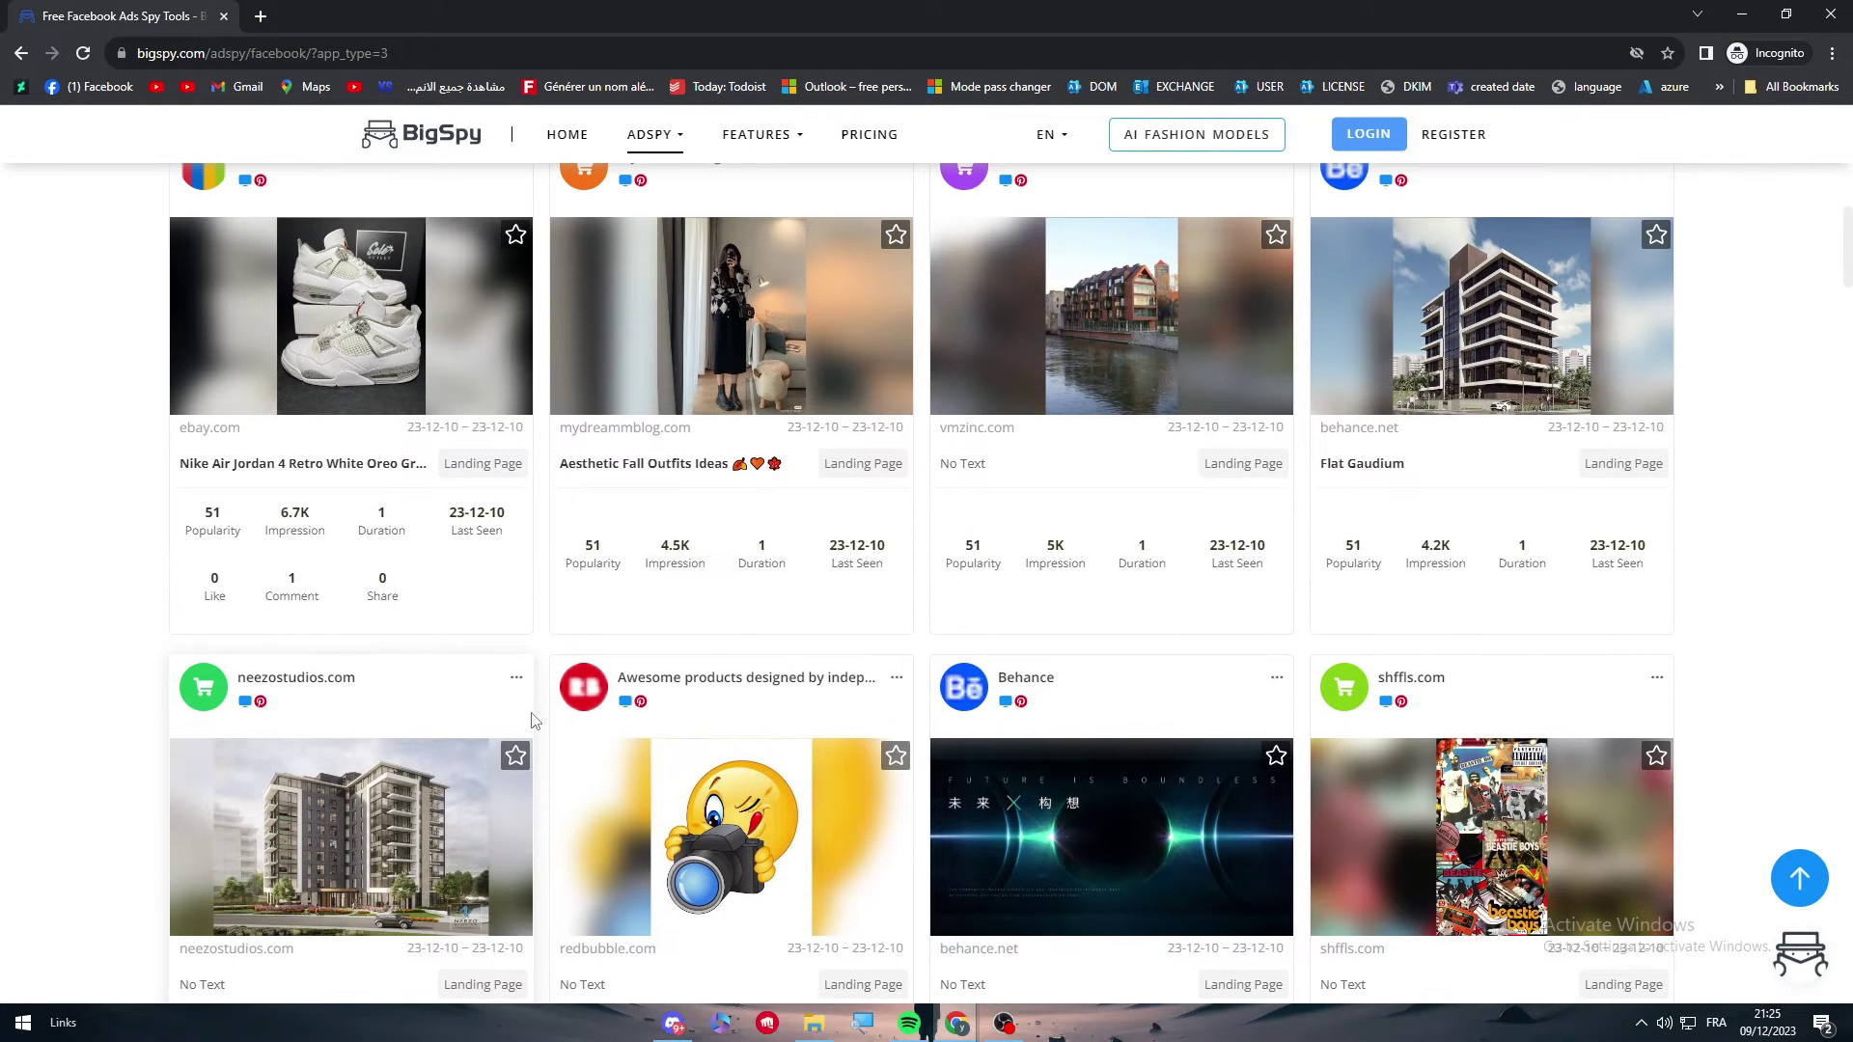
scroll(532, 720, "up", 5)
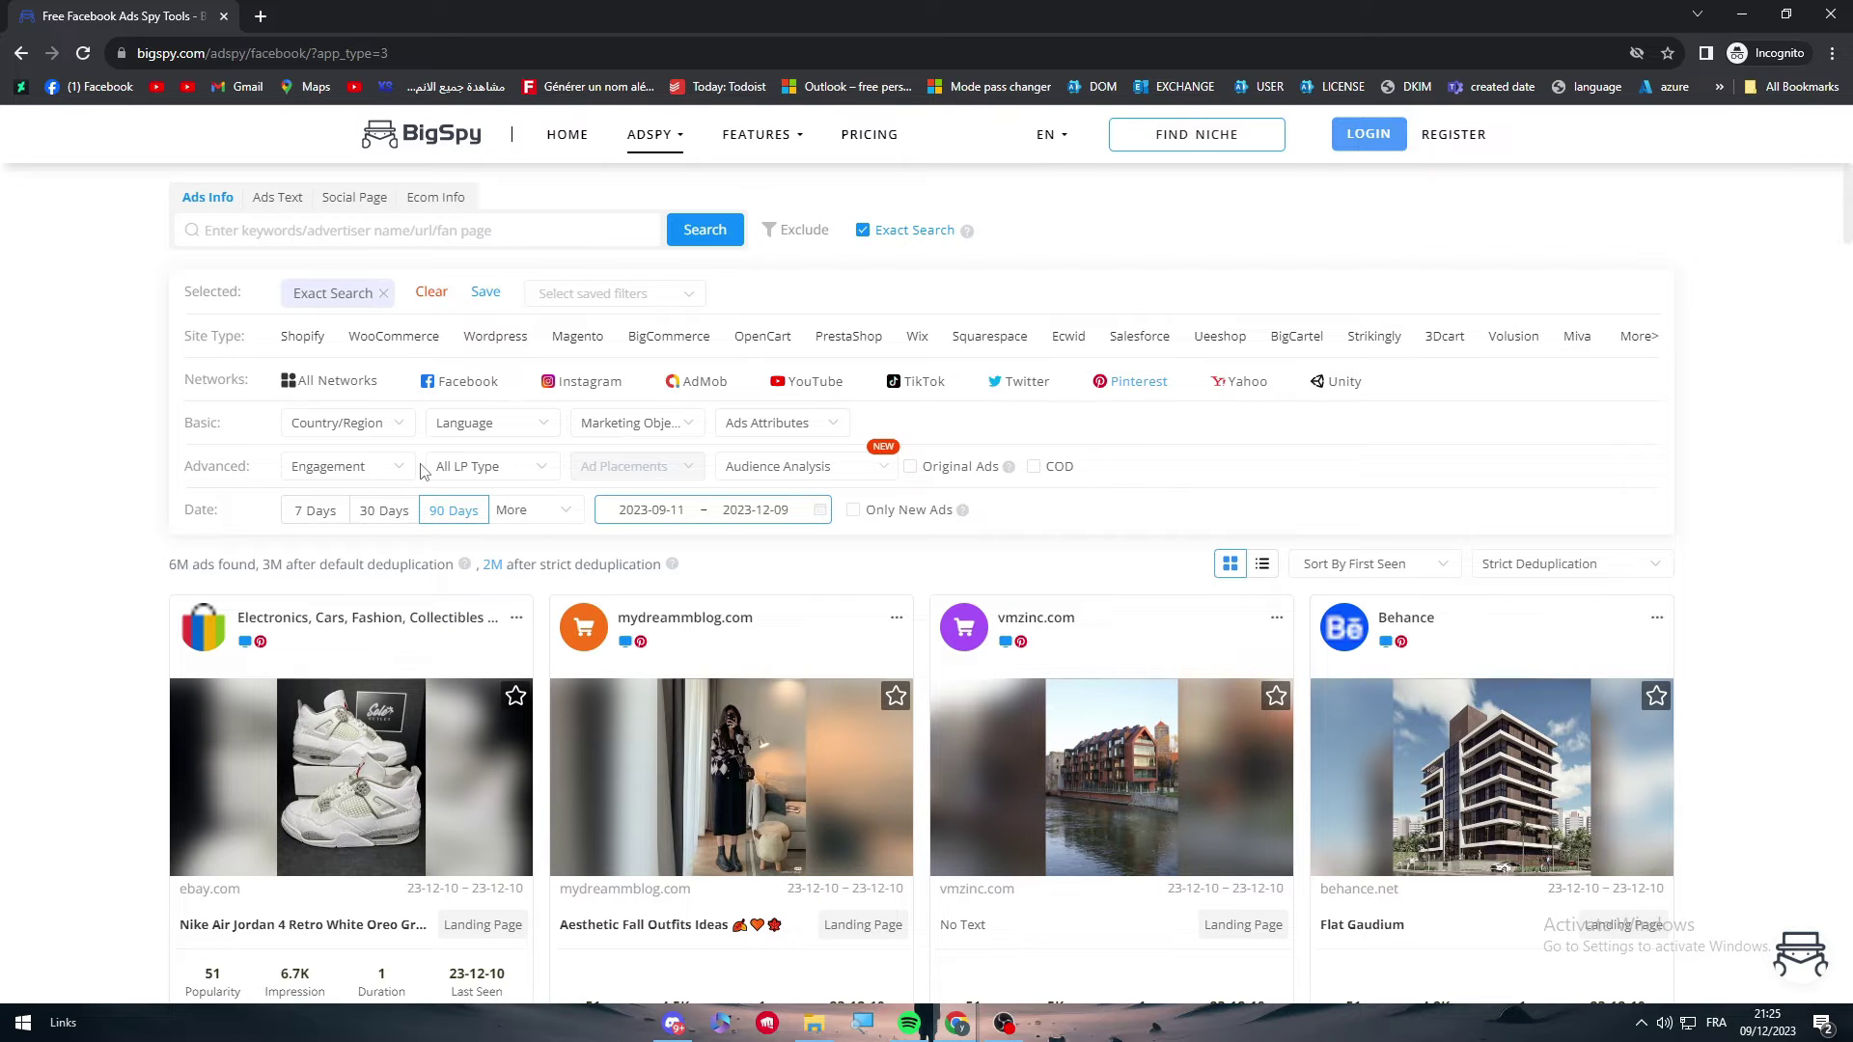
scroll(422, 470, "down", 8)
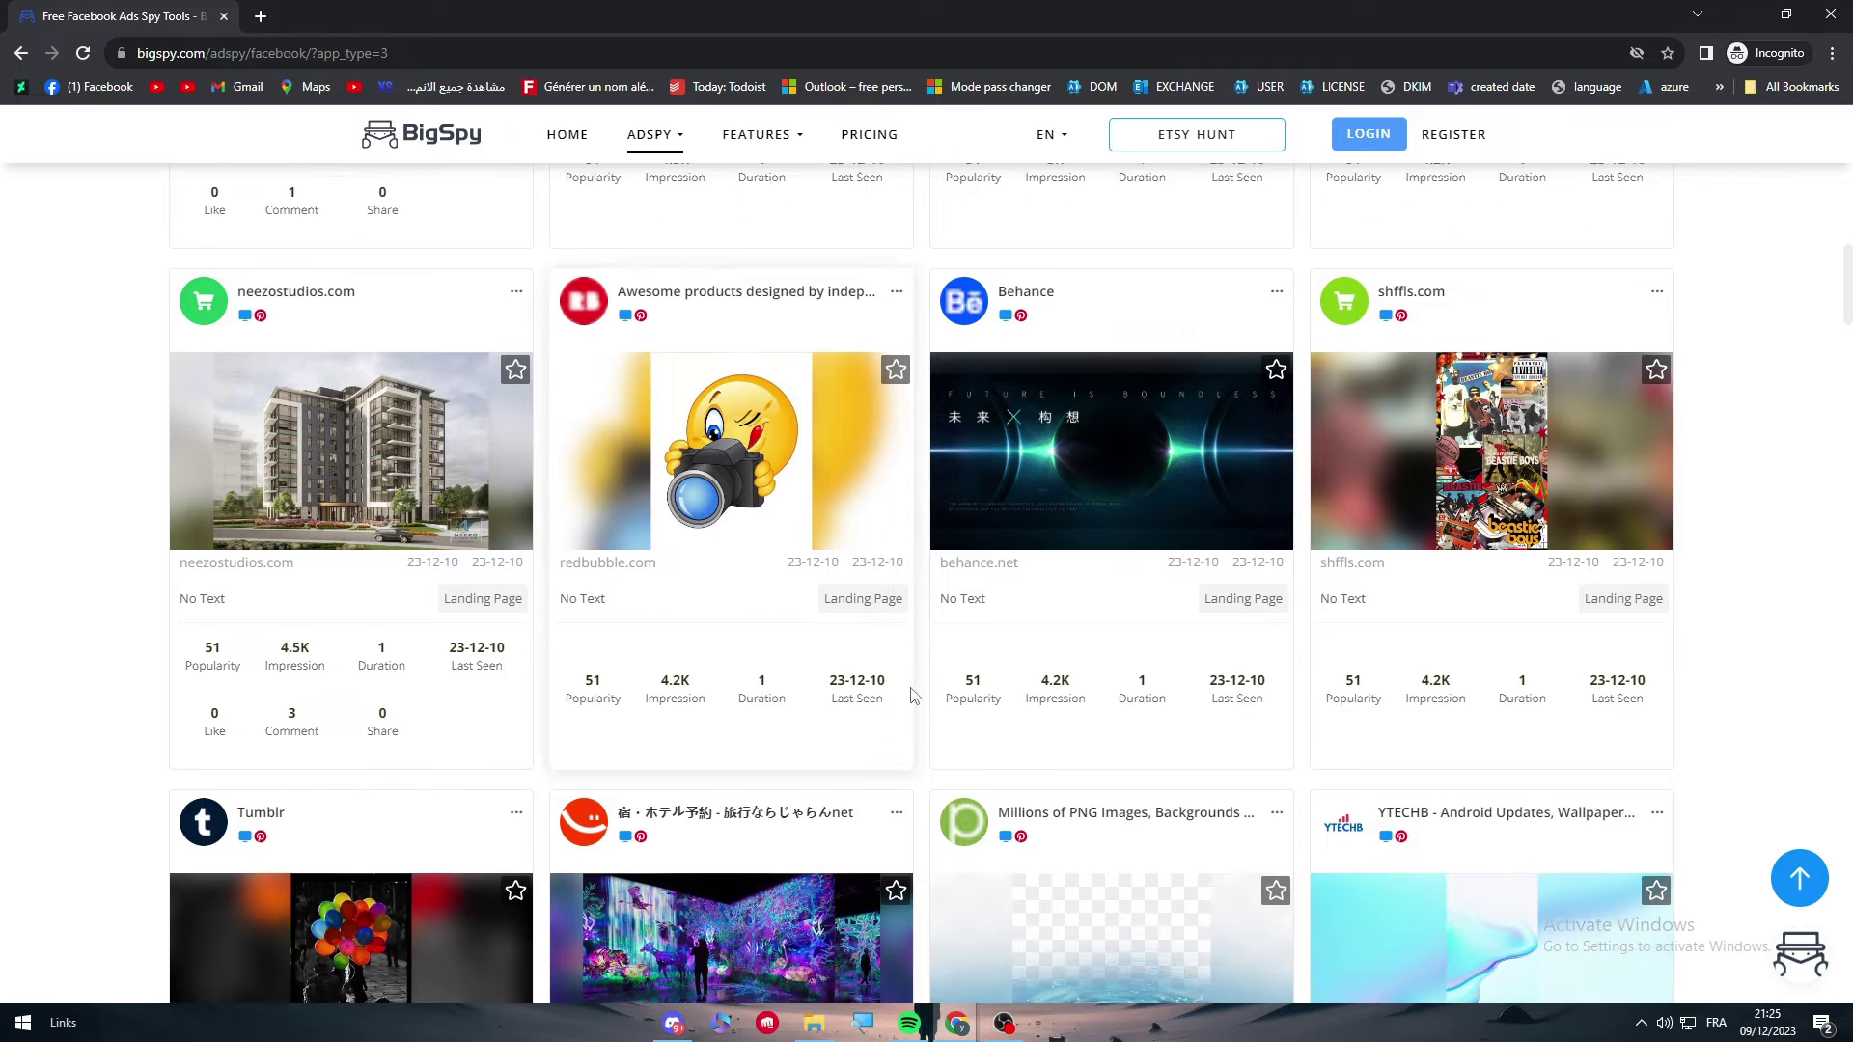
scroll(914, 695, "down", 7)
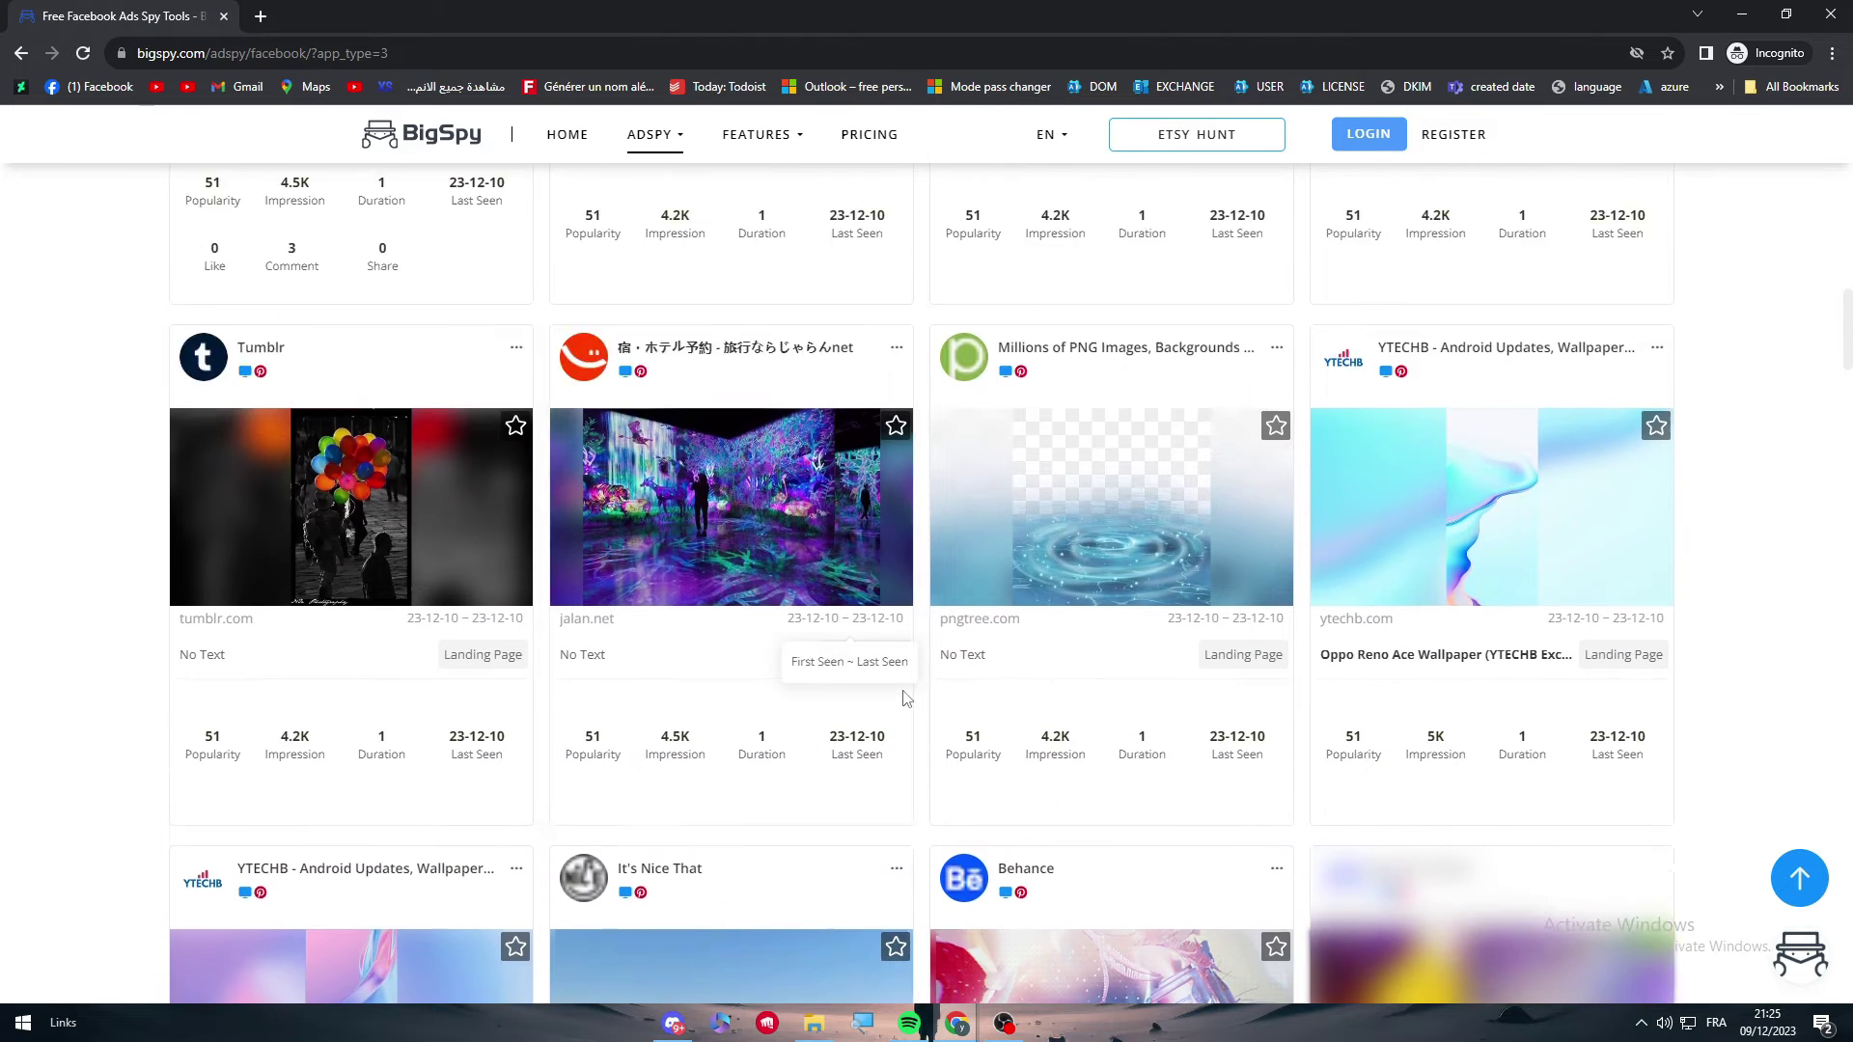
mouse_move(893, 702)
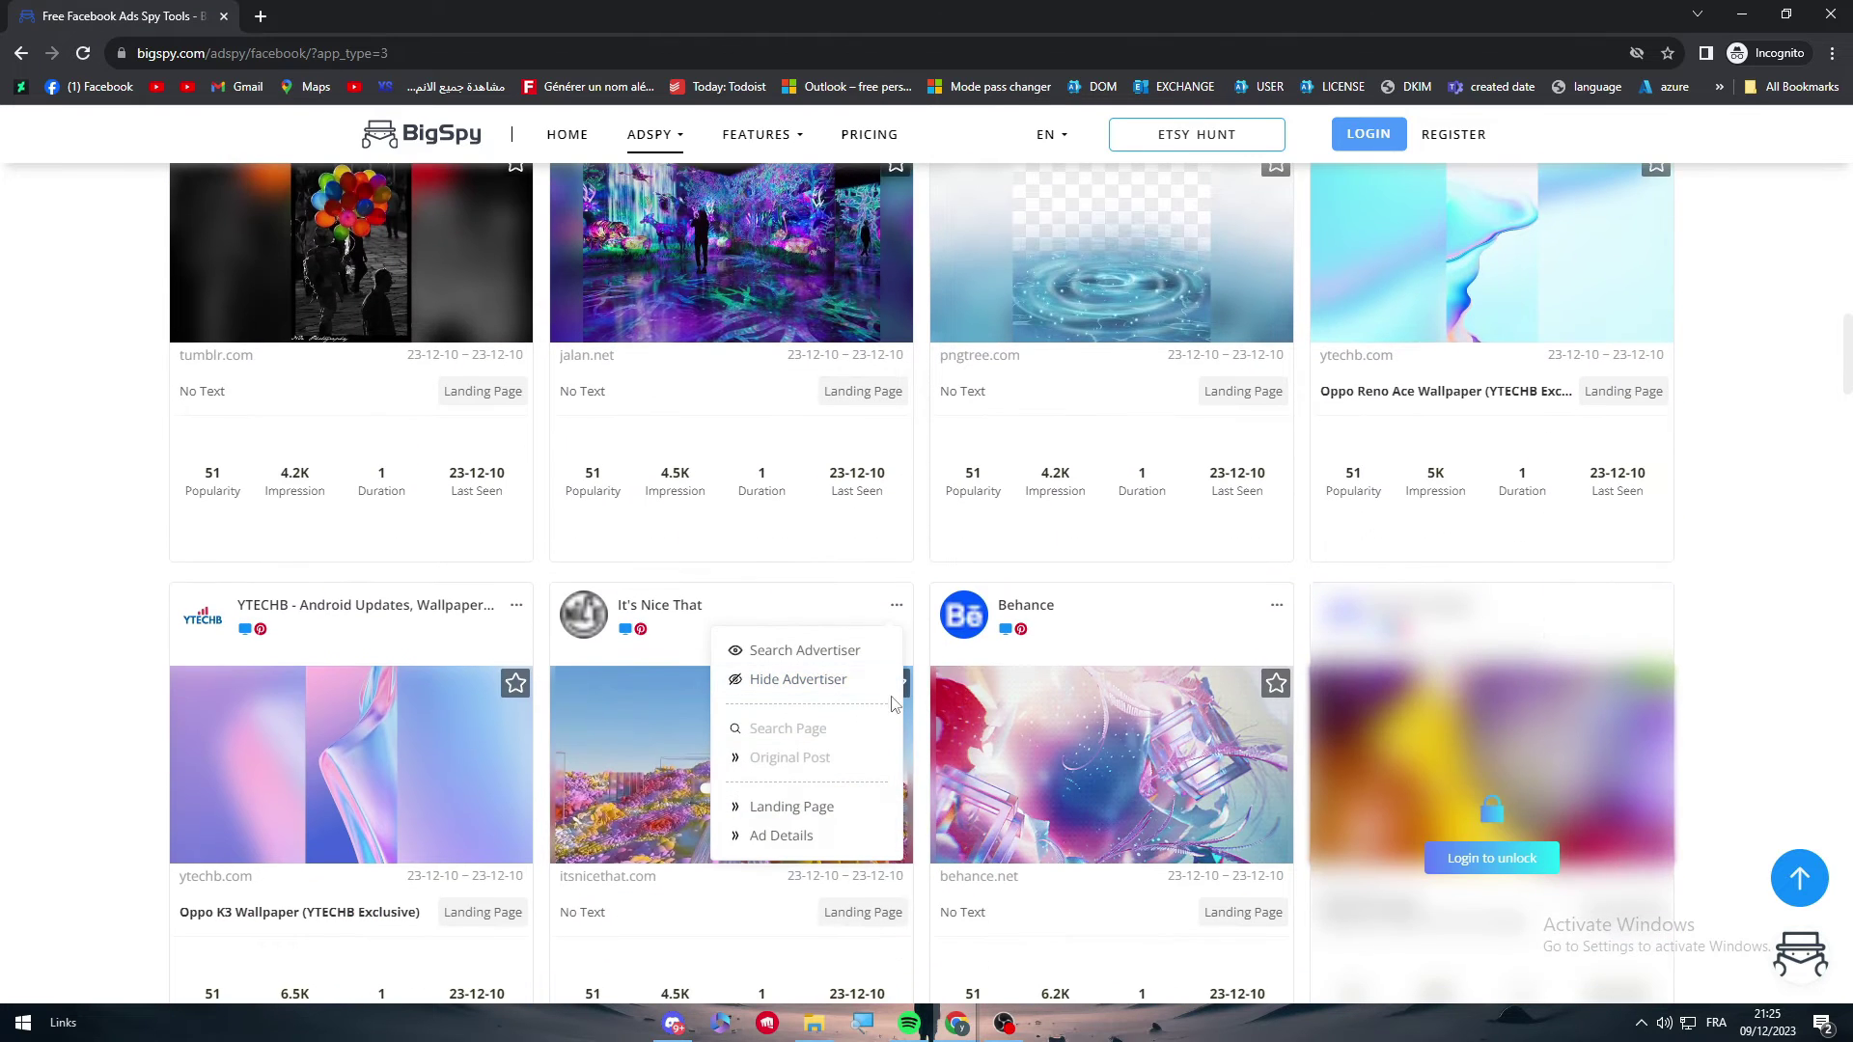
scroll(549, 662, "down", 2)
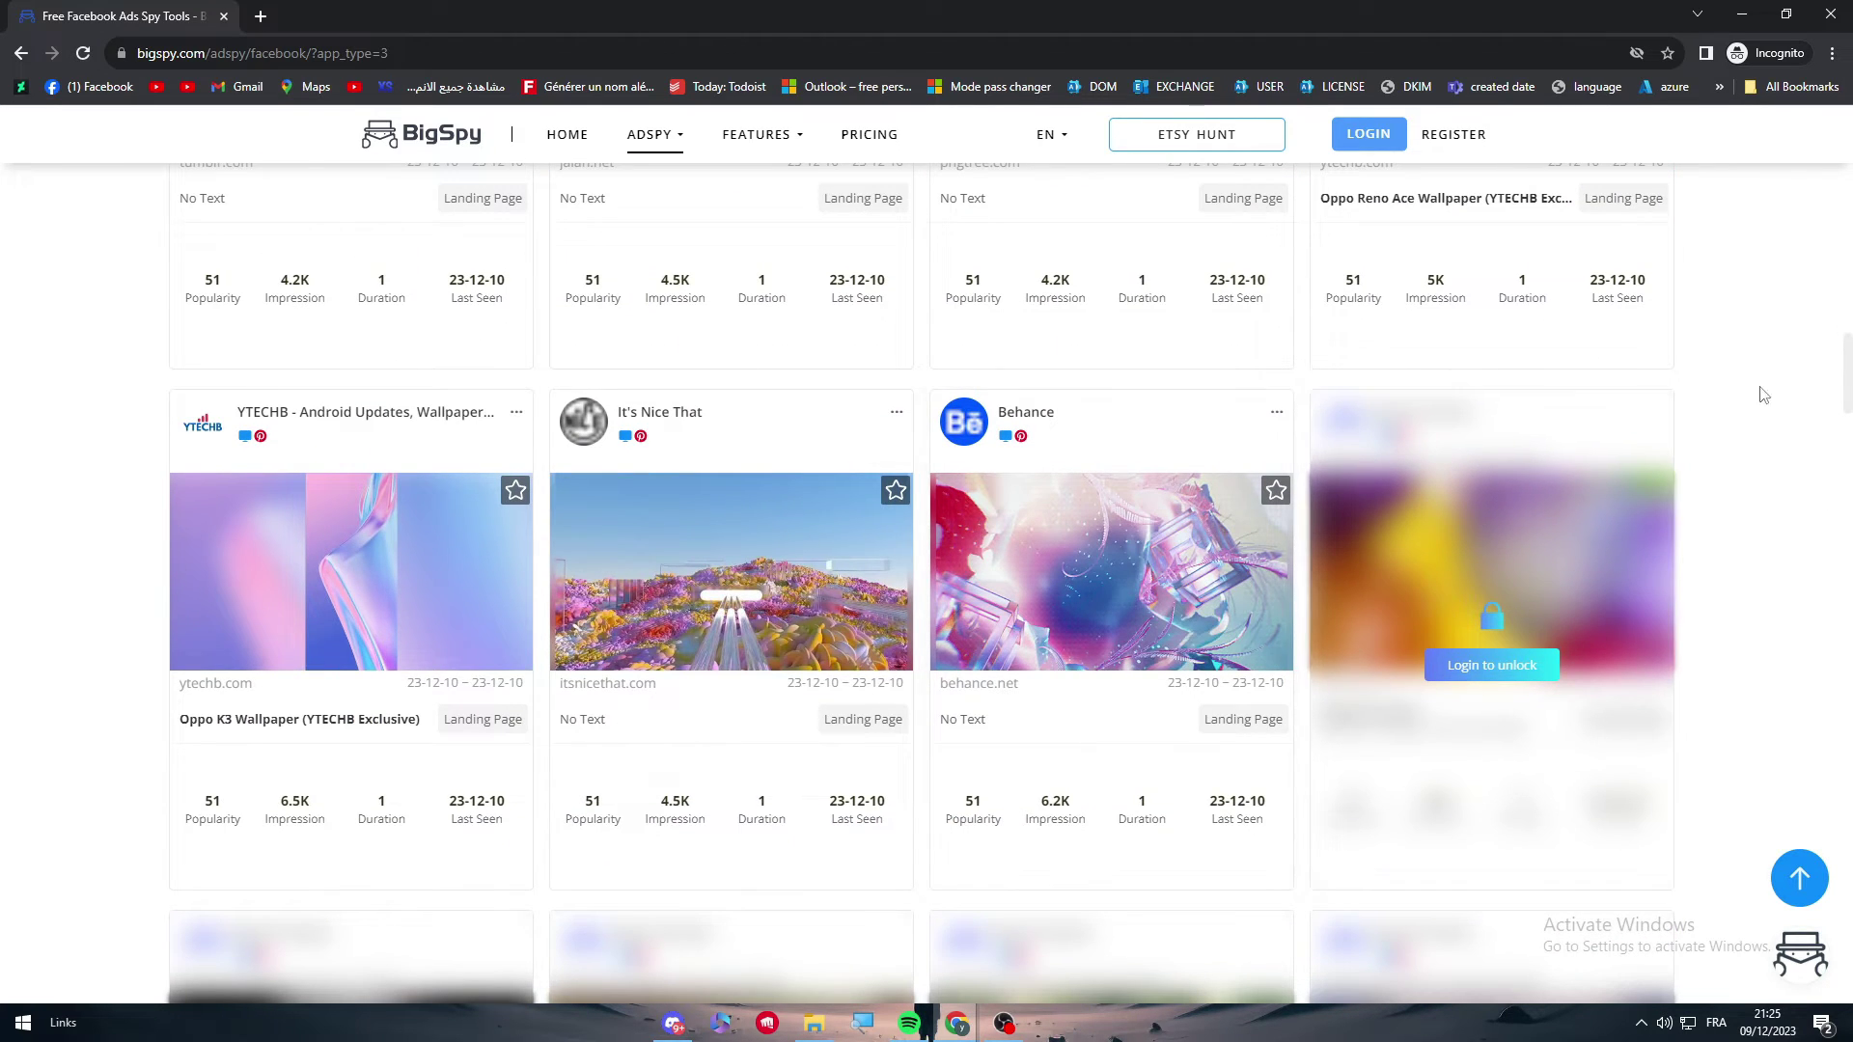
scroll(1358, 651, "up", 5)
scroll(1138, 535, "down", 8)
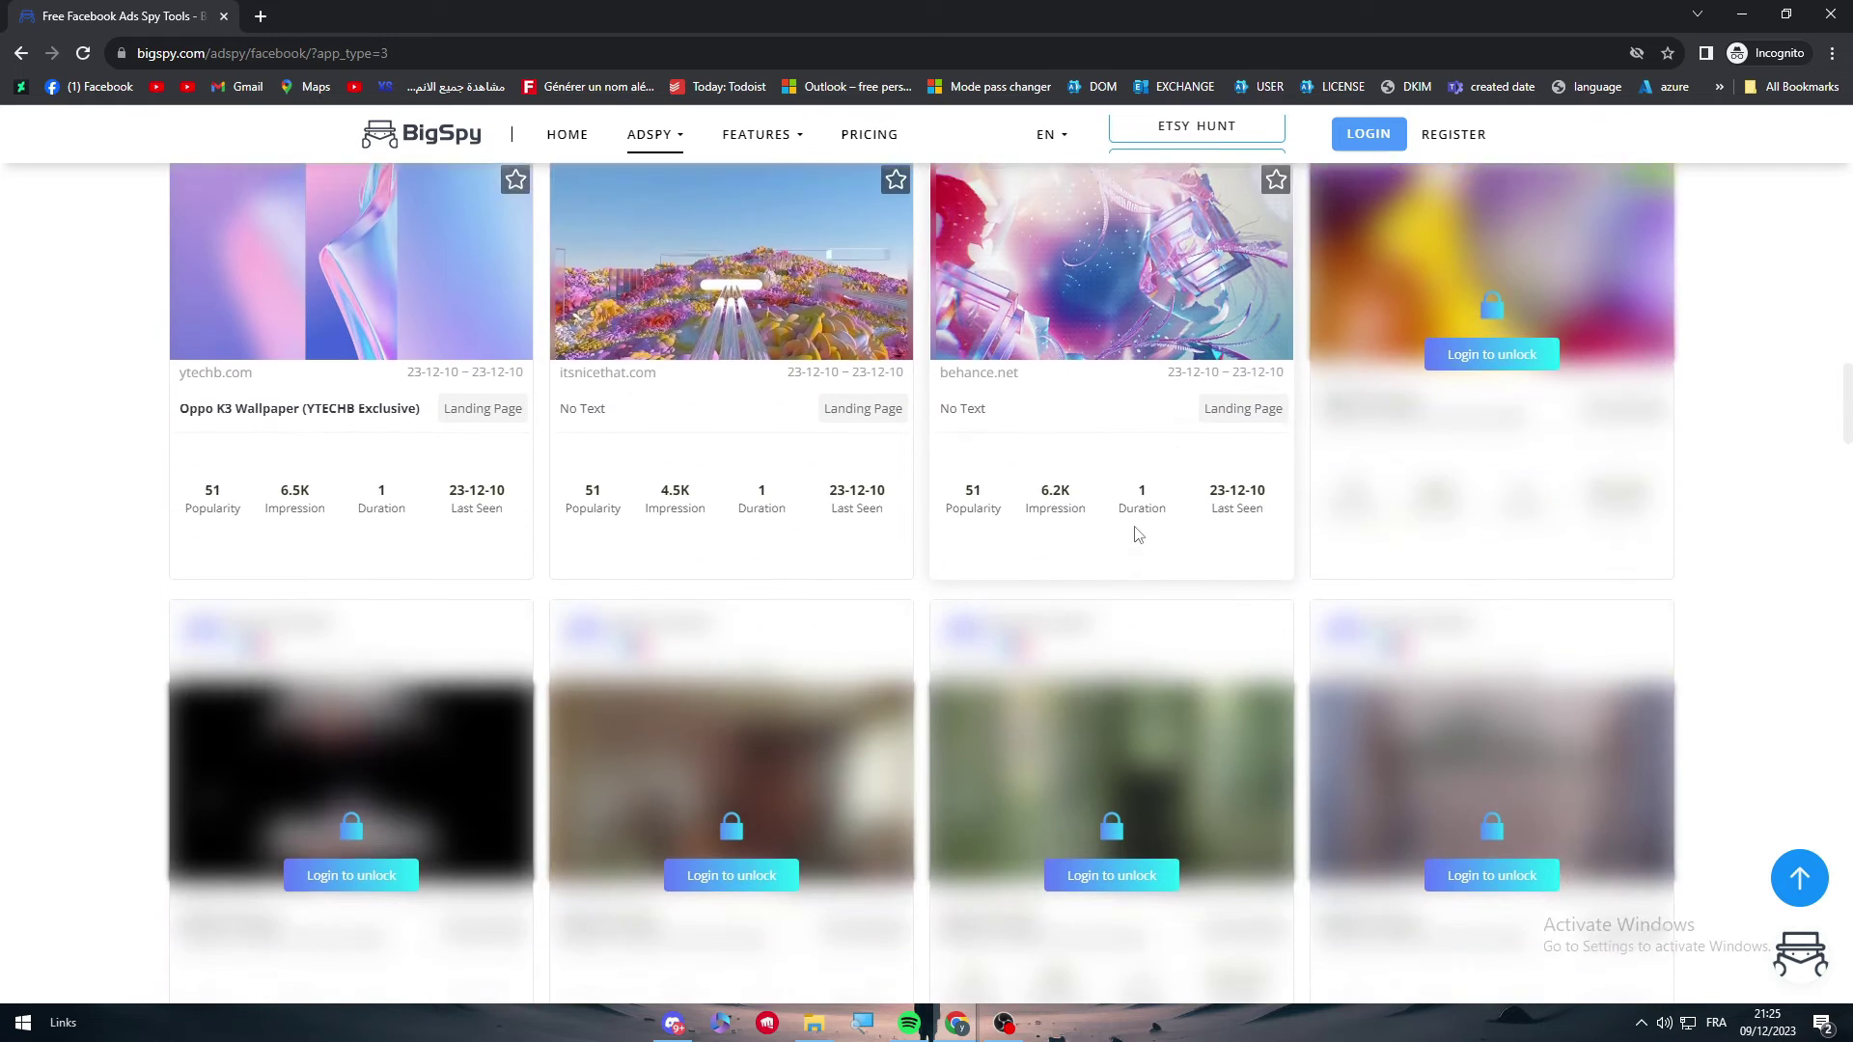
scroll(1138, 535, "down", 4)
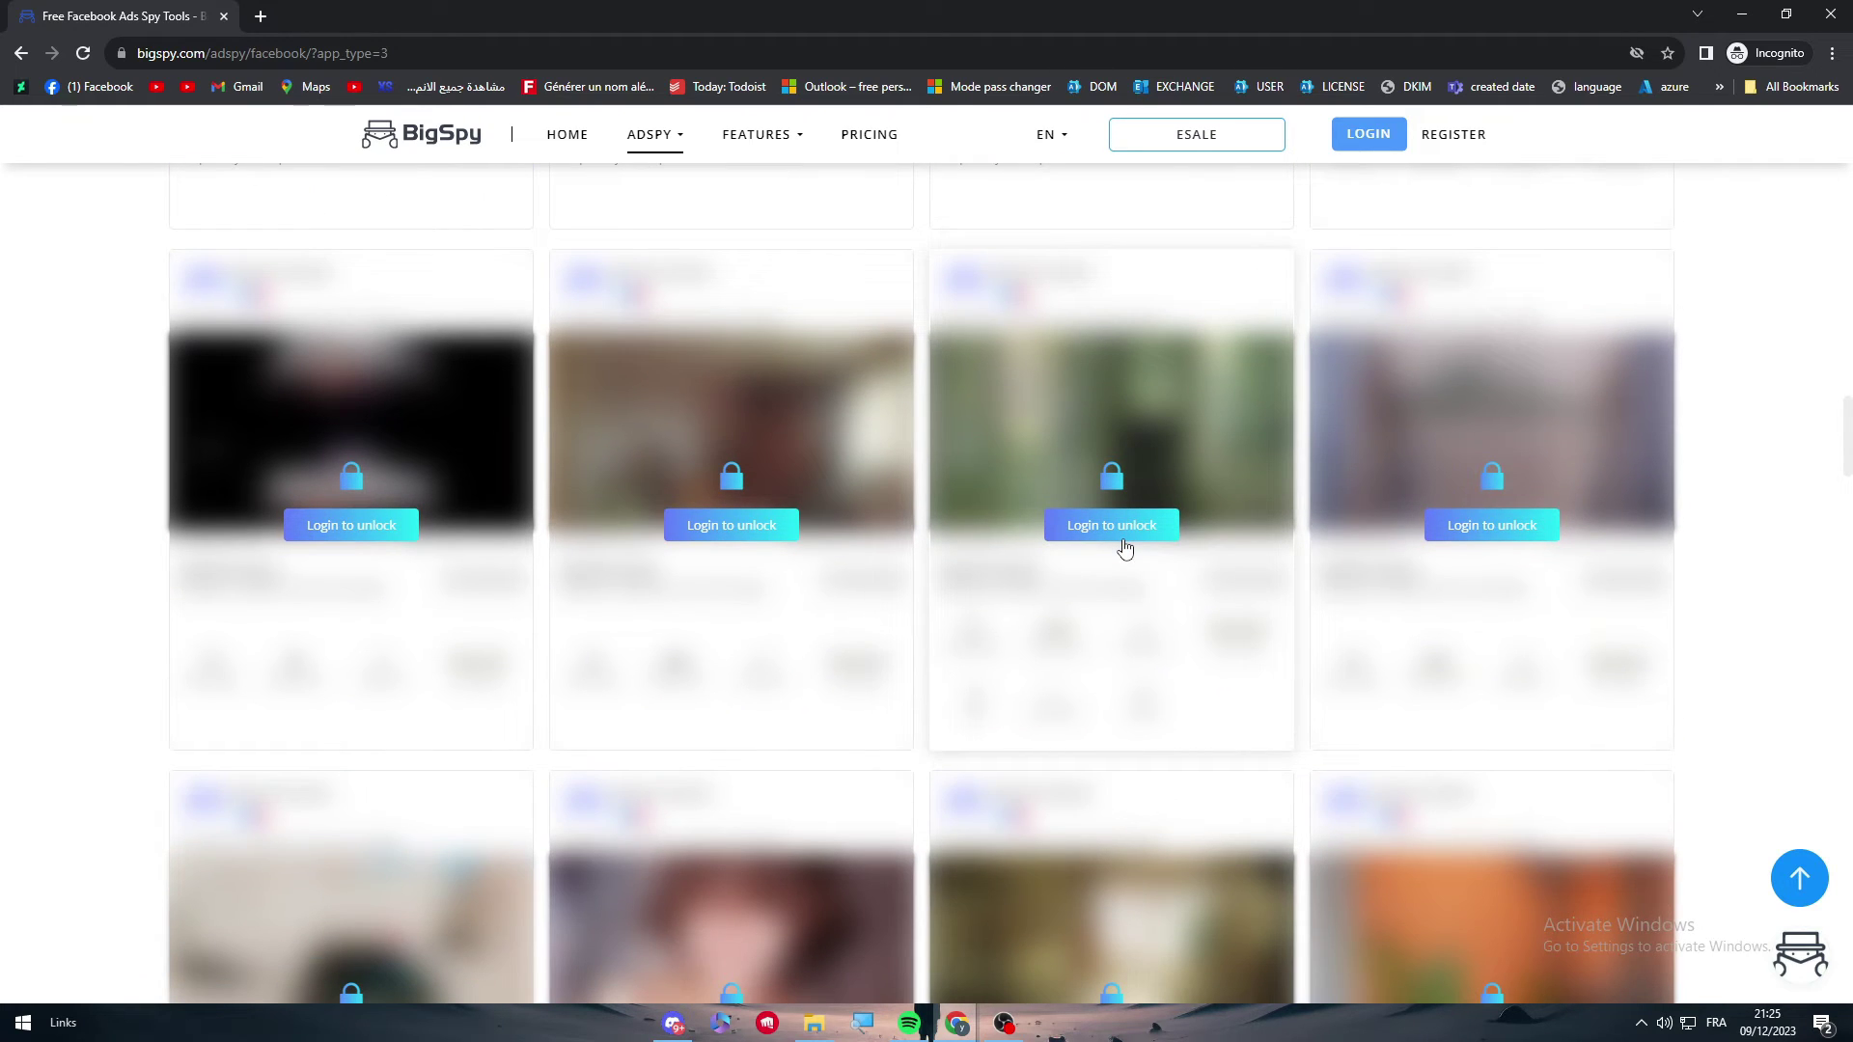
scroll(1125, 549, "up", 15)
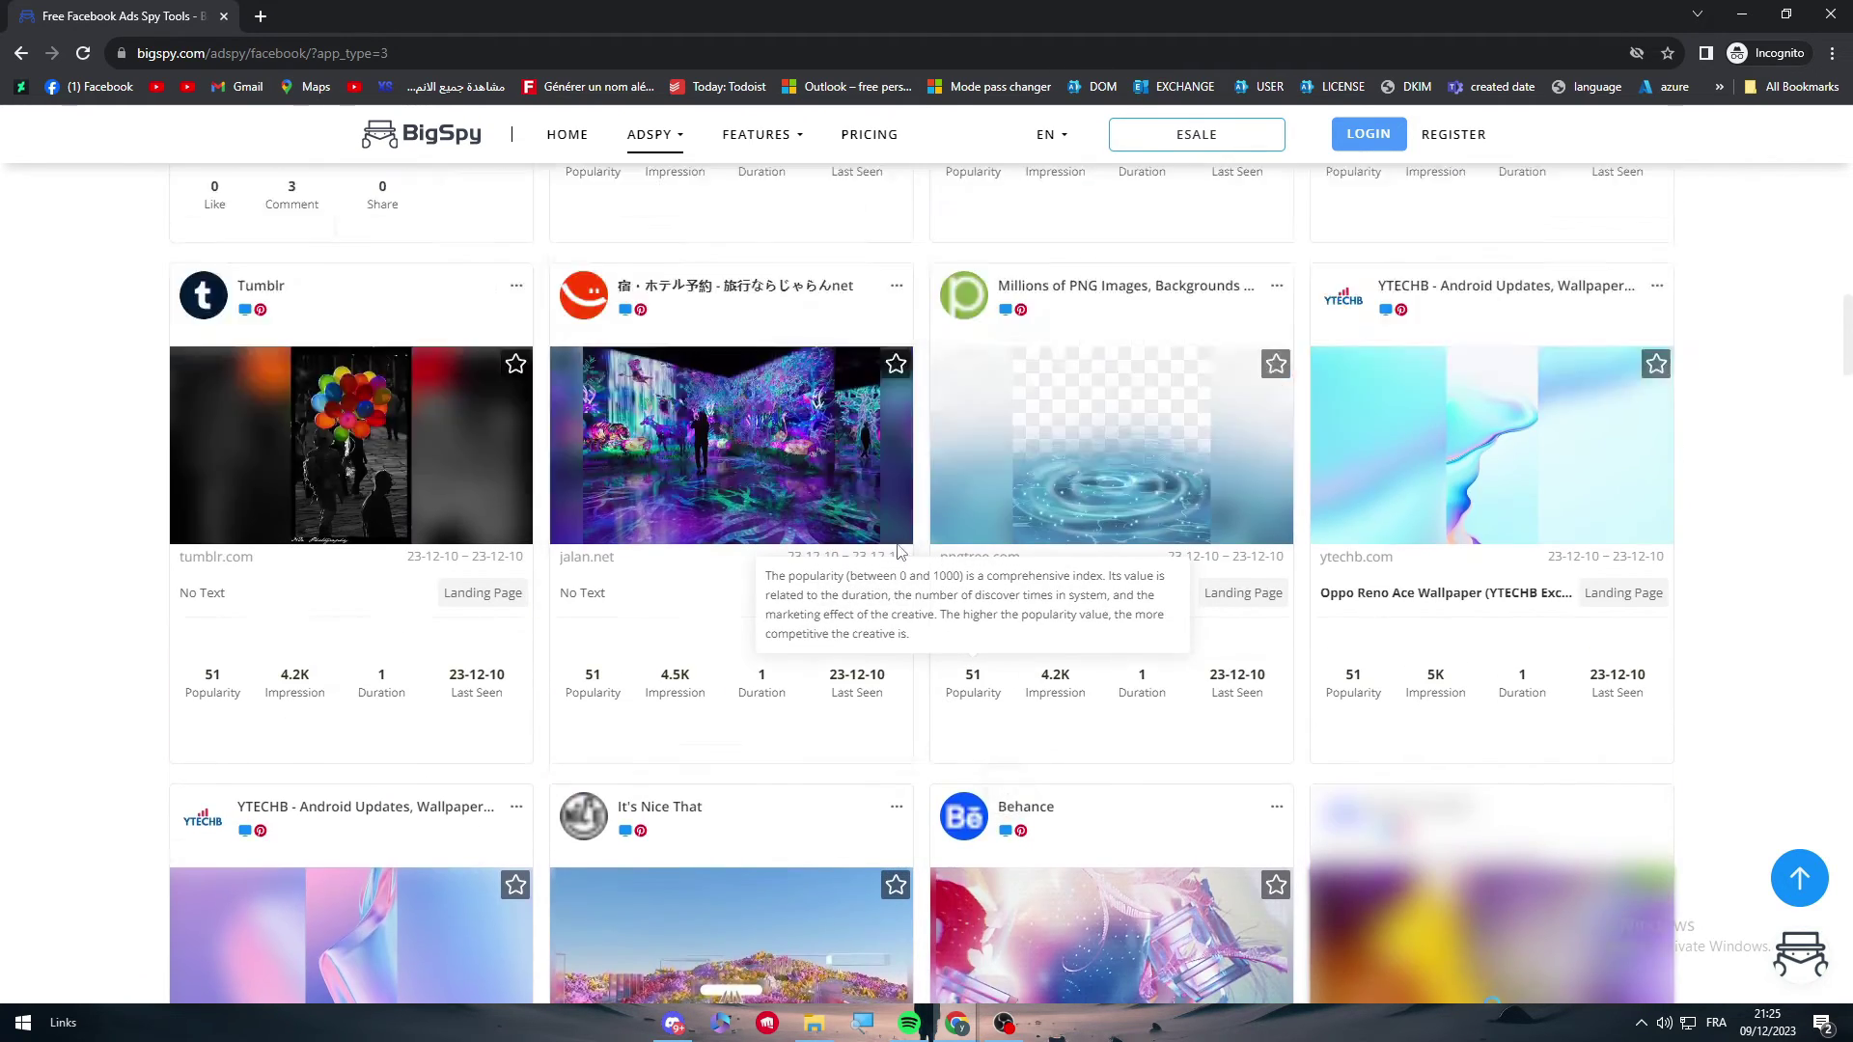
scroll(773, 492, "down", 1)
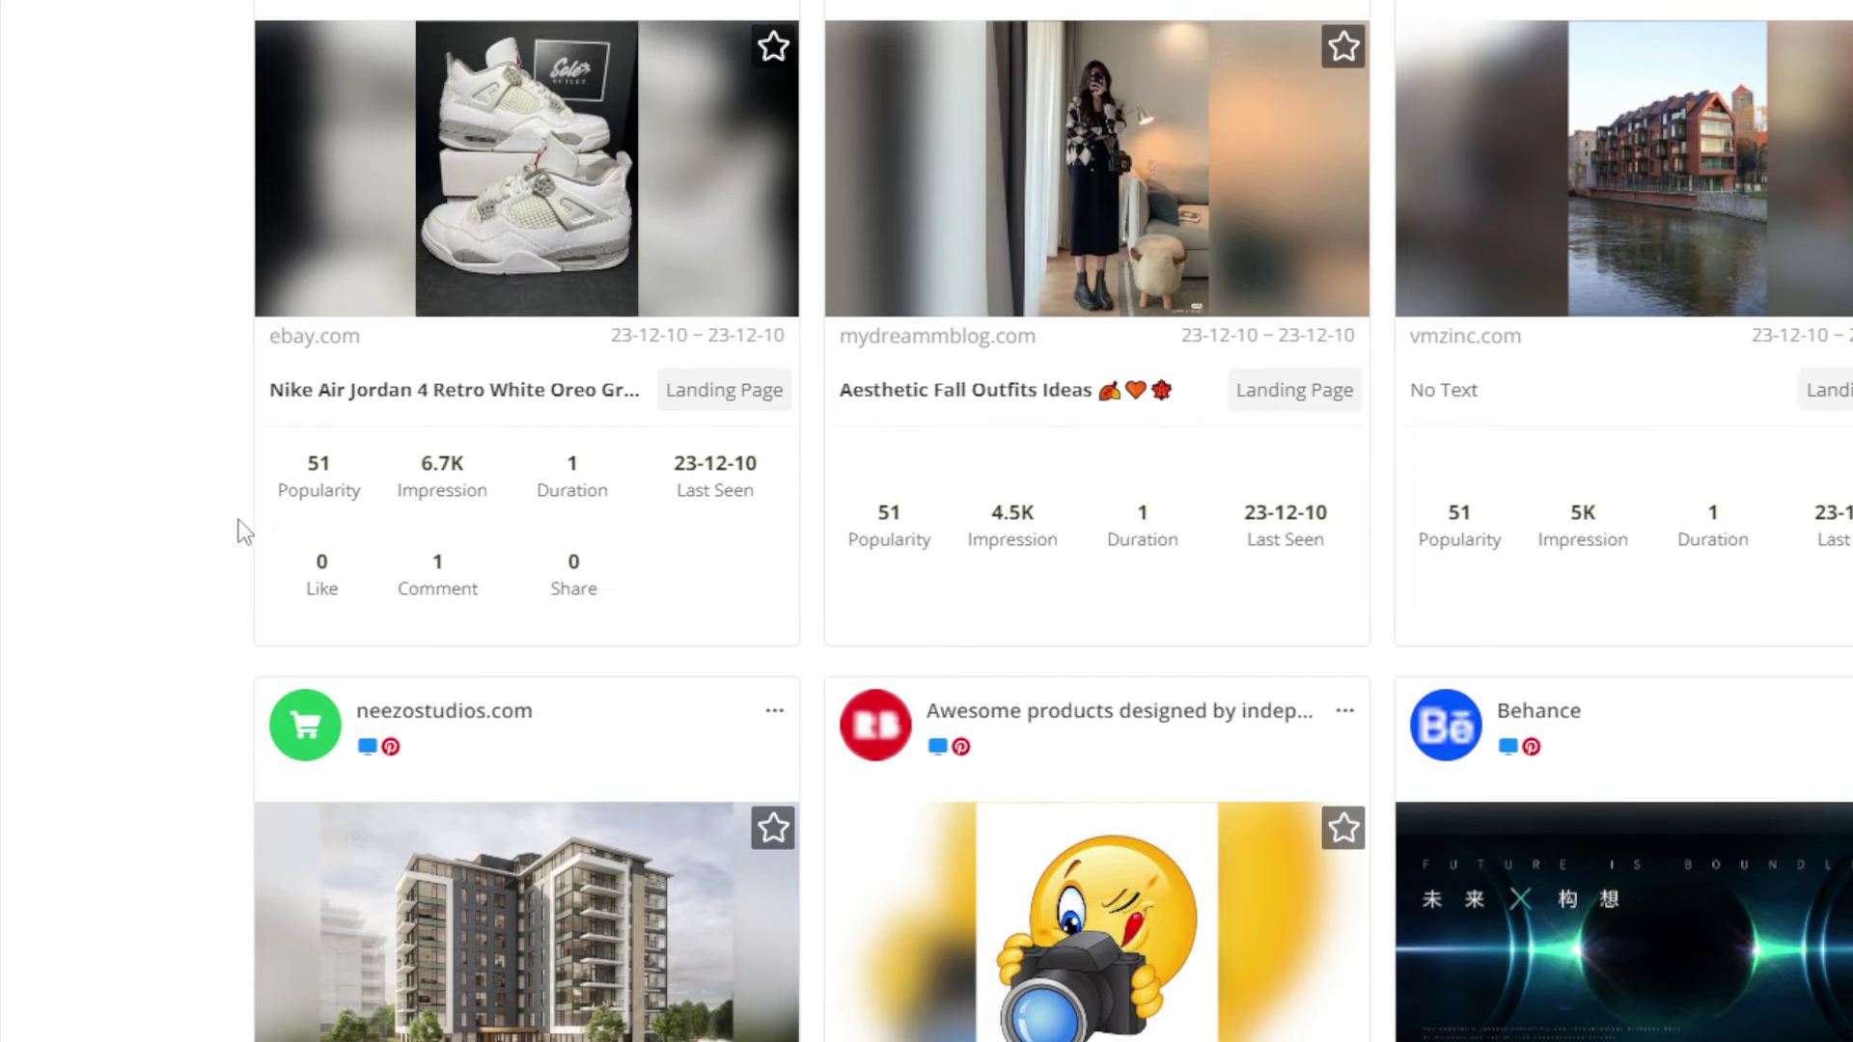
Copy the Nike Air Jordan ad's title and paste it into a new private tab.
scroll(270, 511, "up", 1)
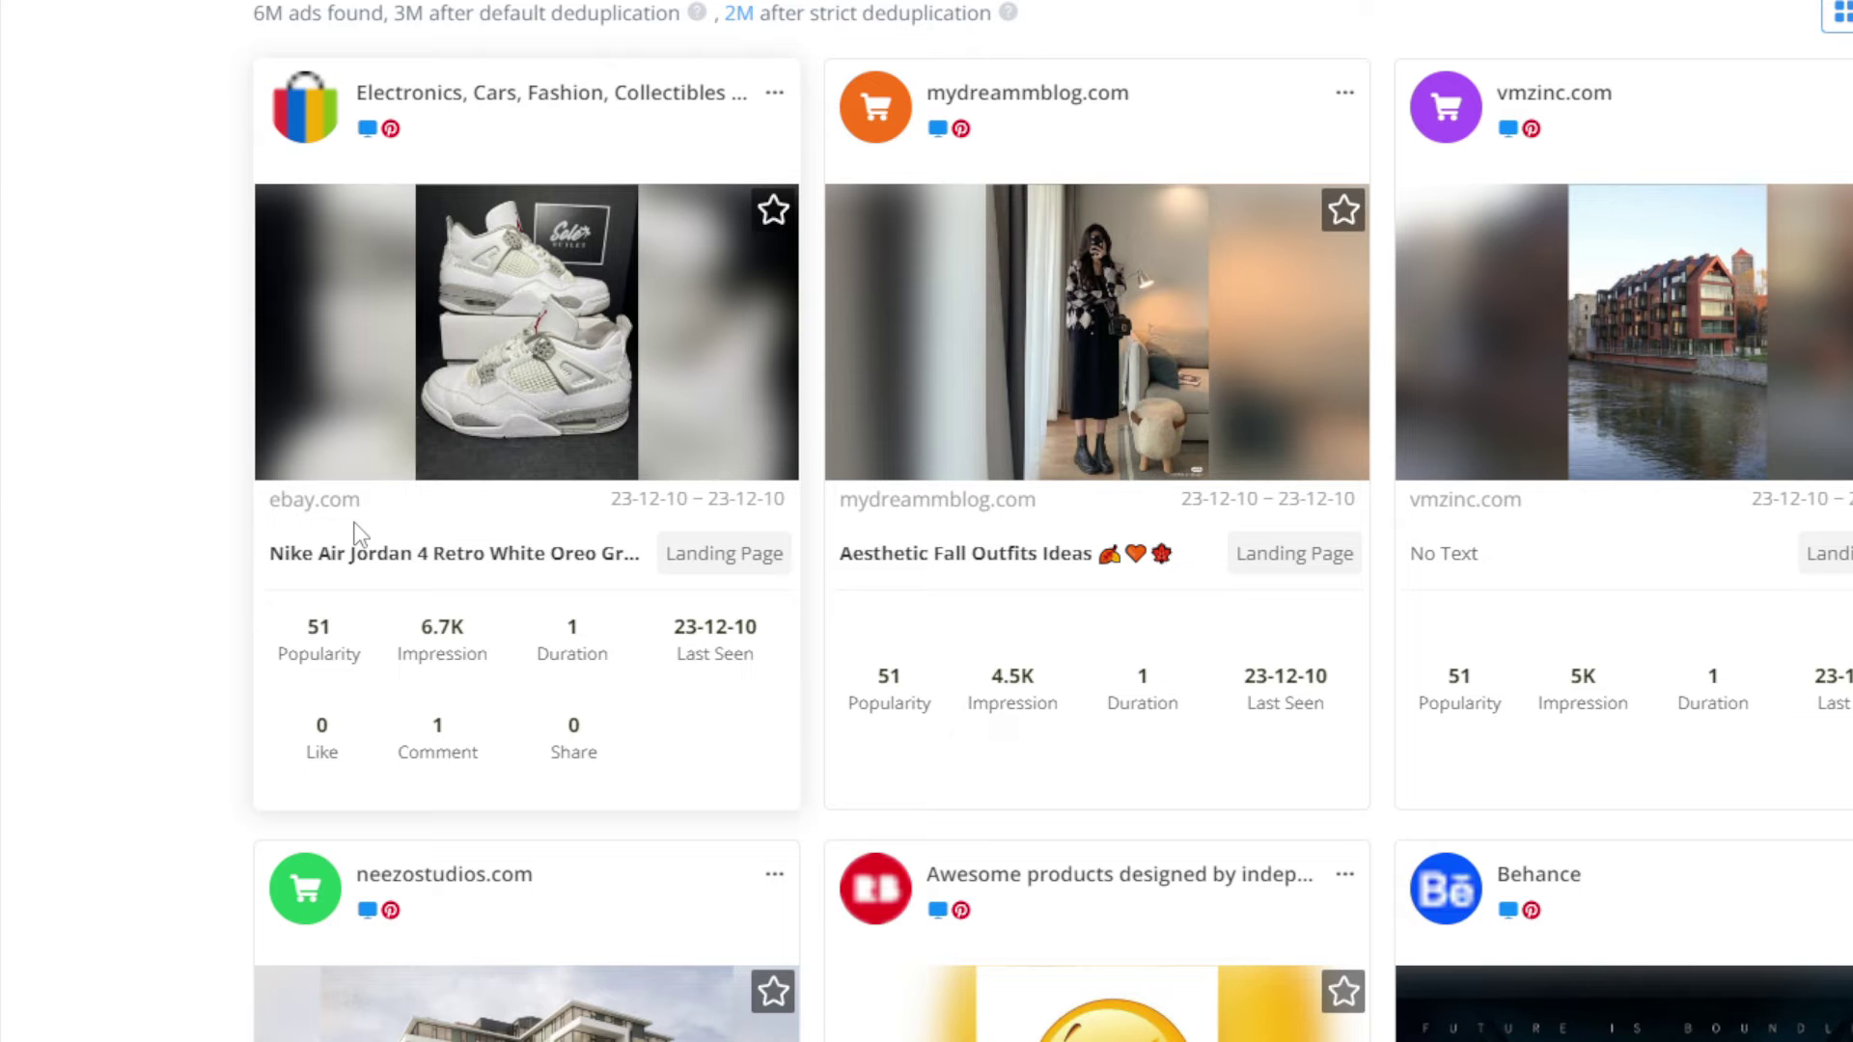
scroll(579, 526, "down", 1)
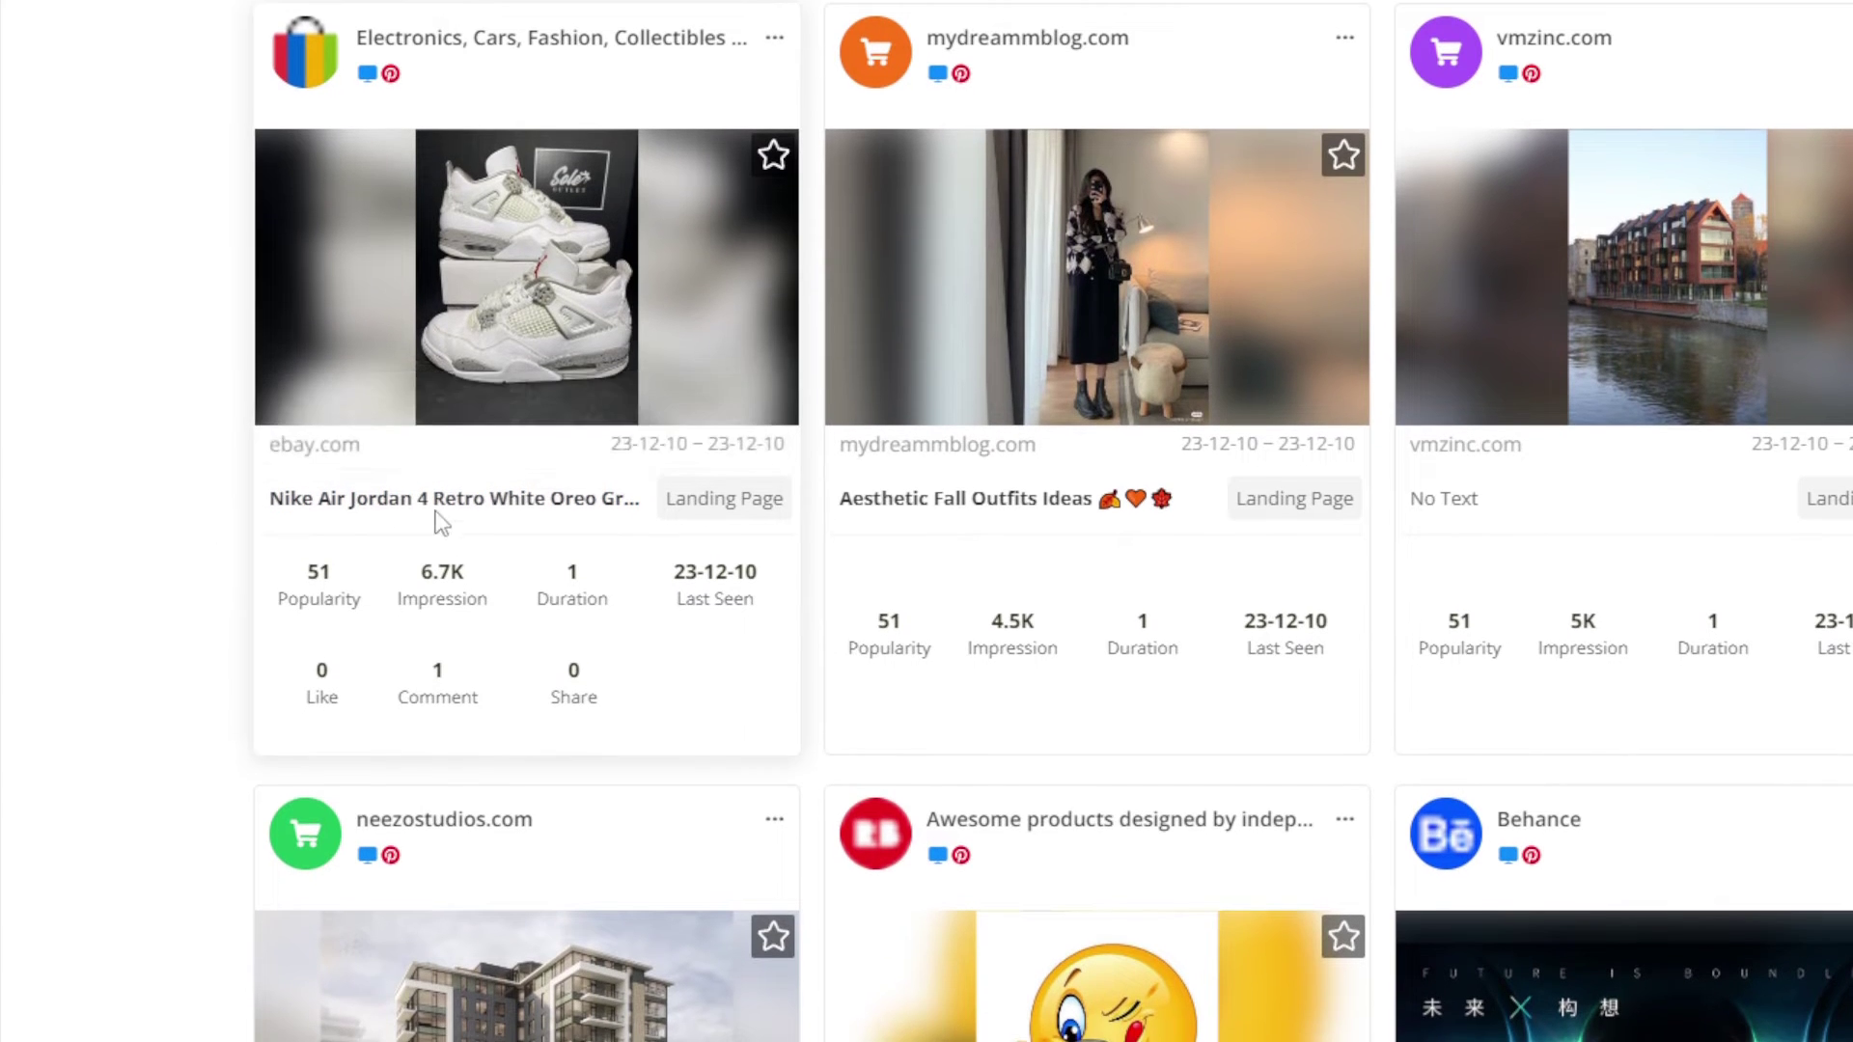
left_click(362, 514)
key("ctrl+t")
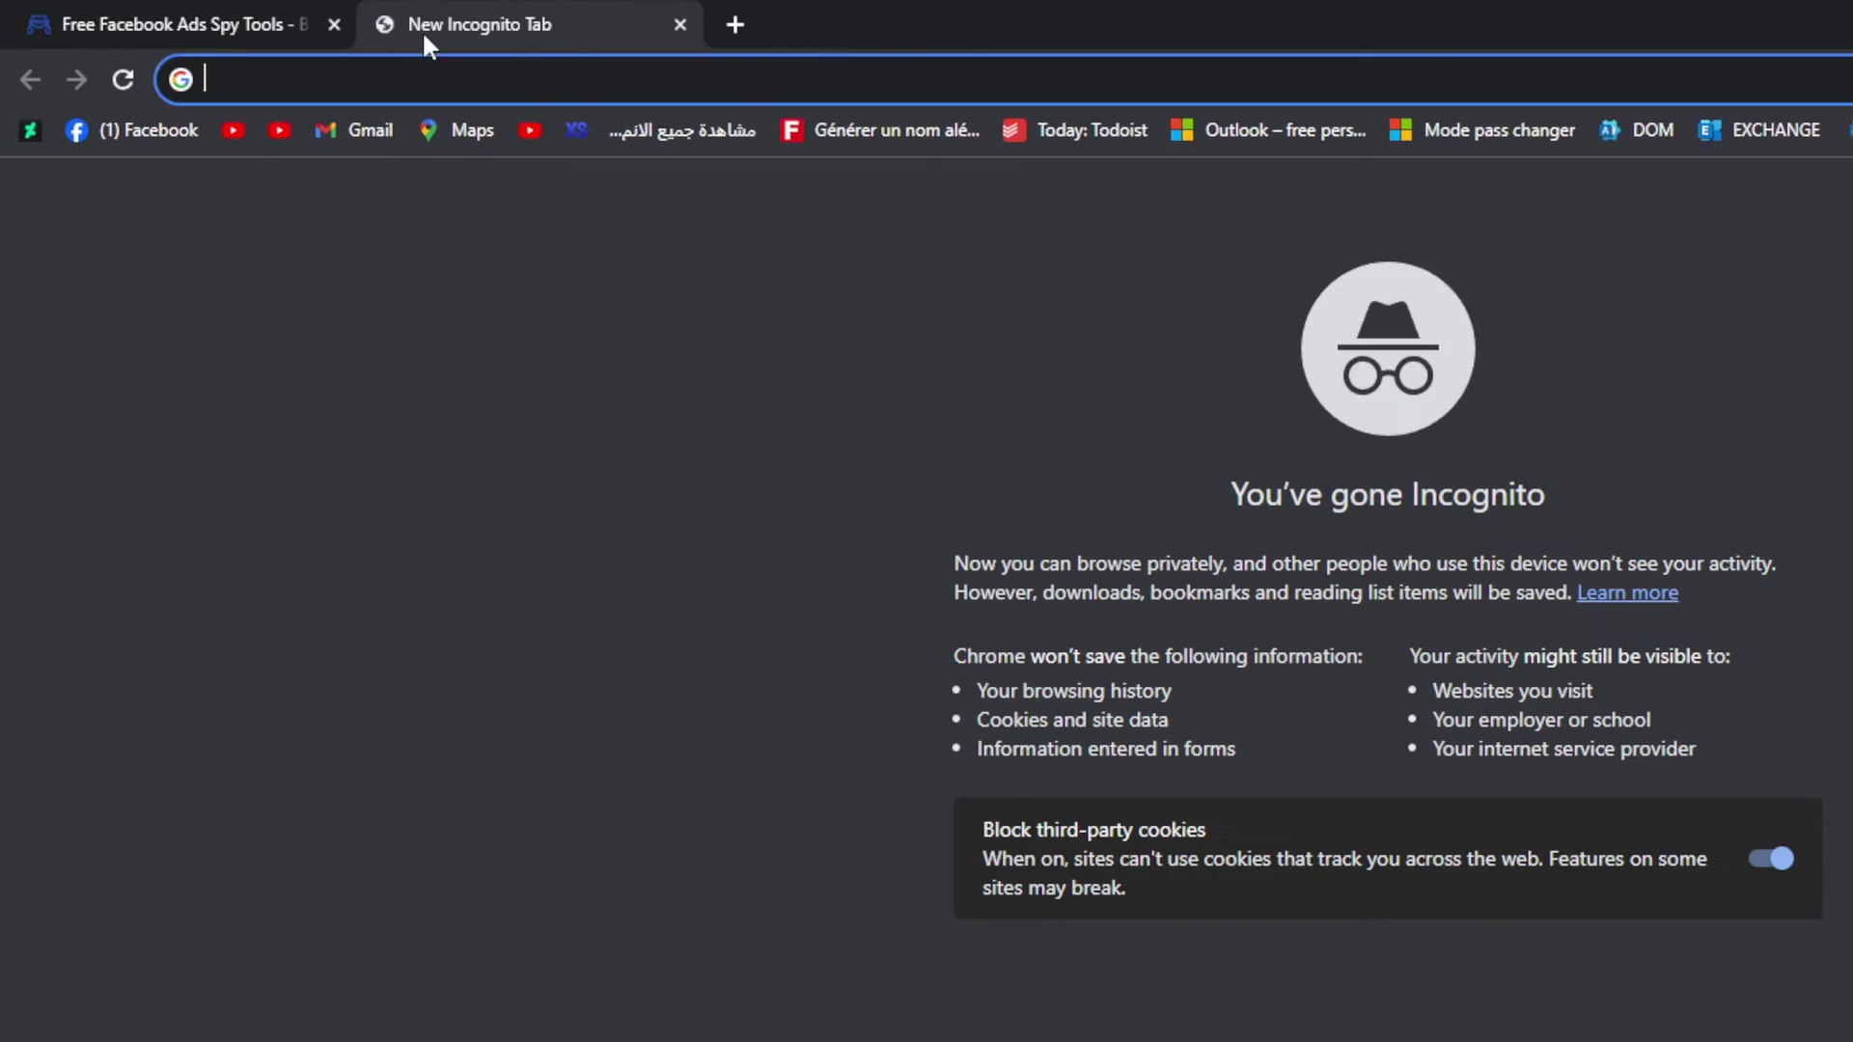
key("ctrl+v")
left_click_drag(918, 75, 762, 75)
left_click_drag(640, 88, 182, 87)
Back in the results, scroll through the Tumblr, jalan.net, pngtree and ytechb ad cards.
left_click(289, 25)
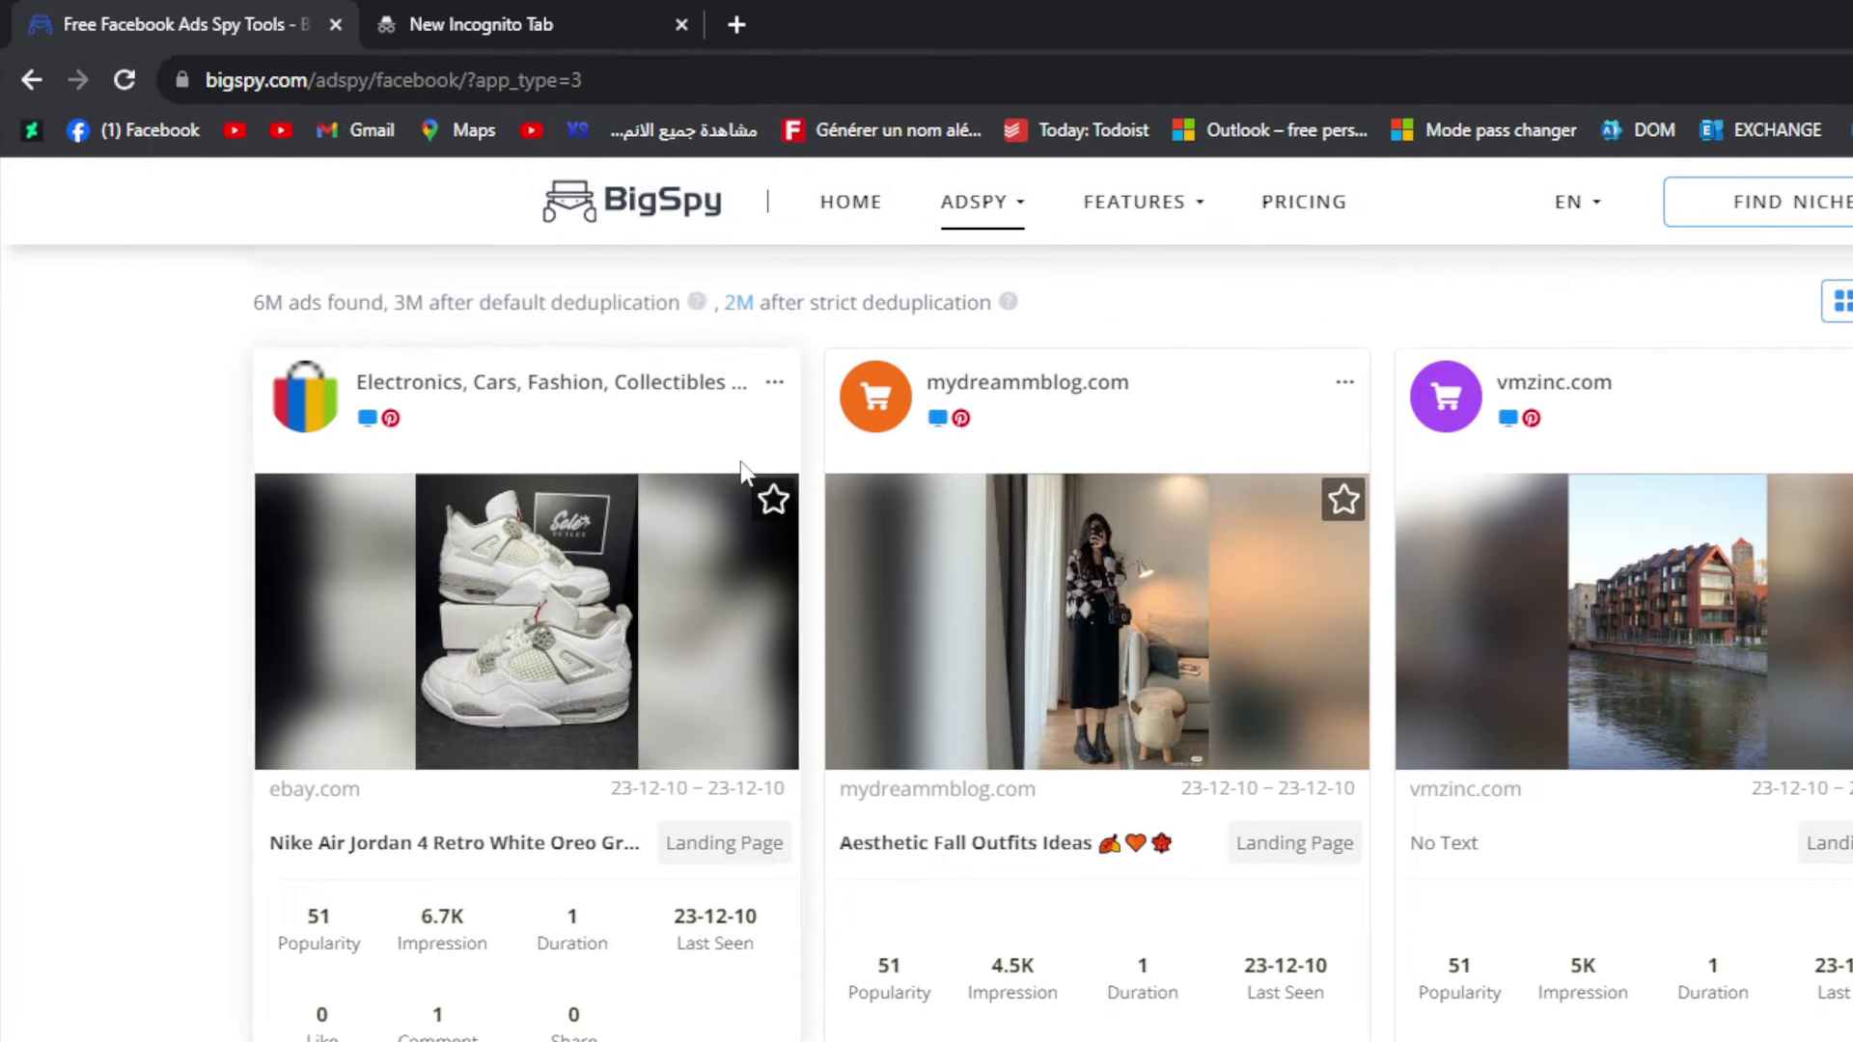
scroll(364, 559, "down", 4)
mouse_move(343, 536)
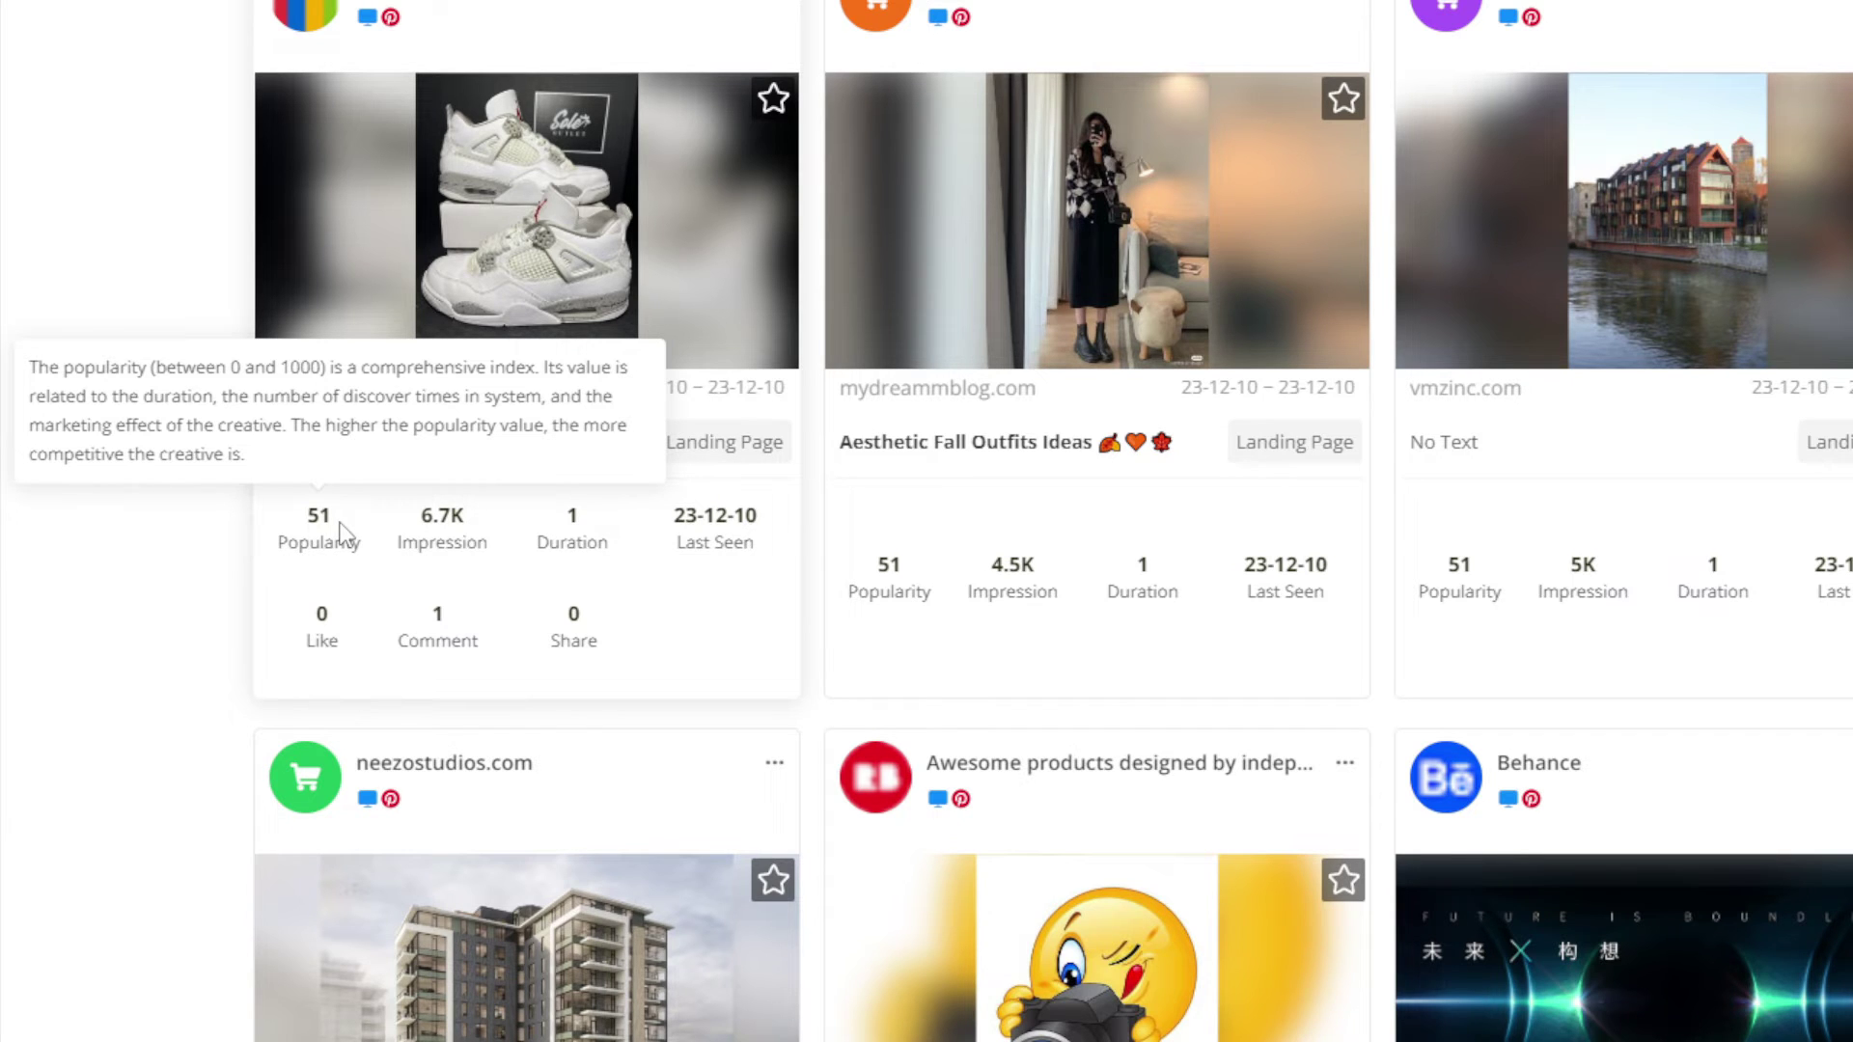
scroll(415, 546, "down", 1)
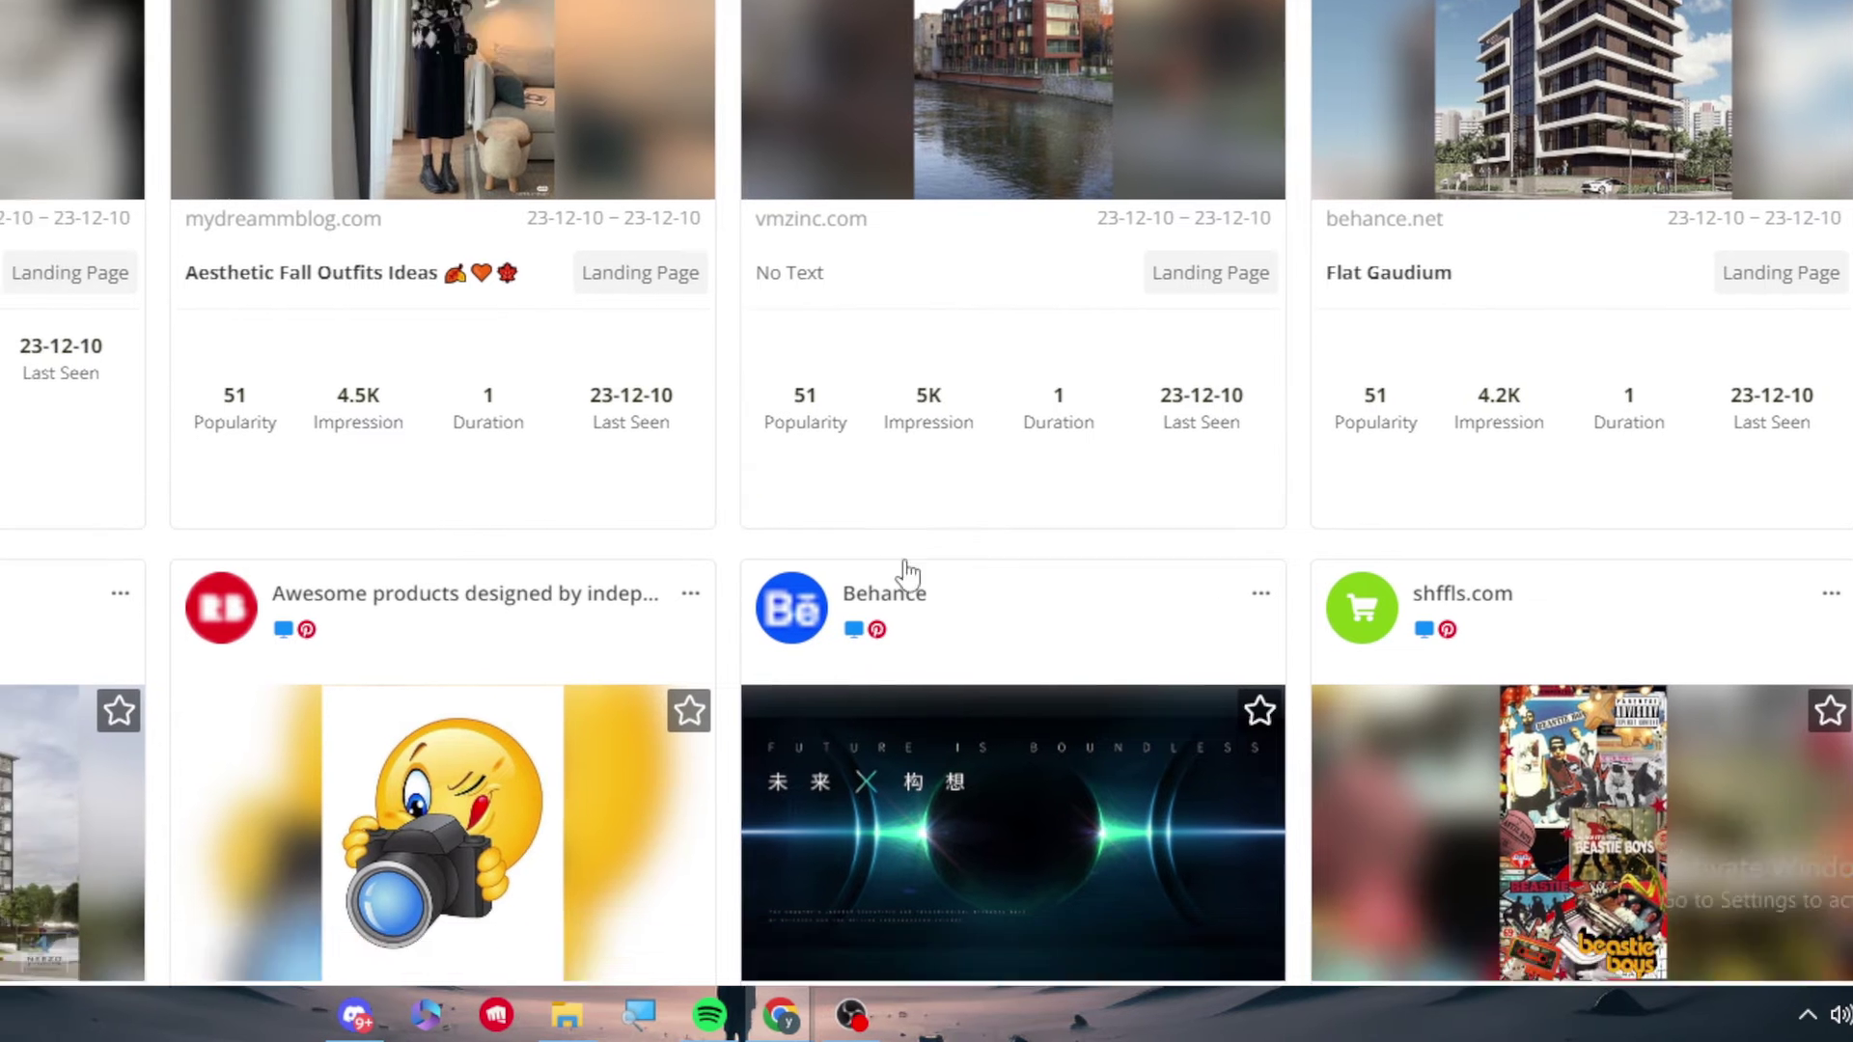
scroll(929, 600, "down", 6)
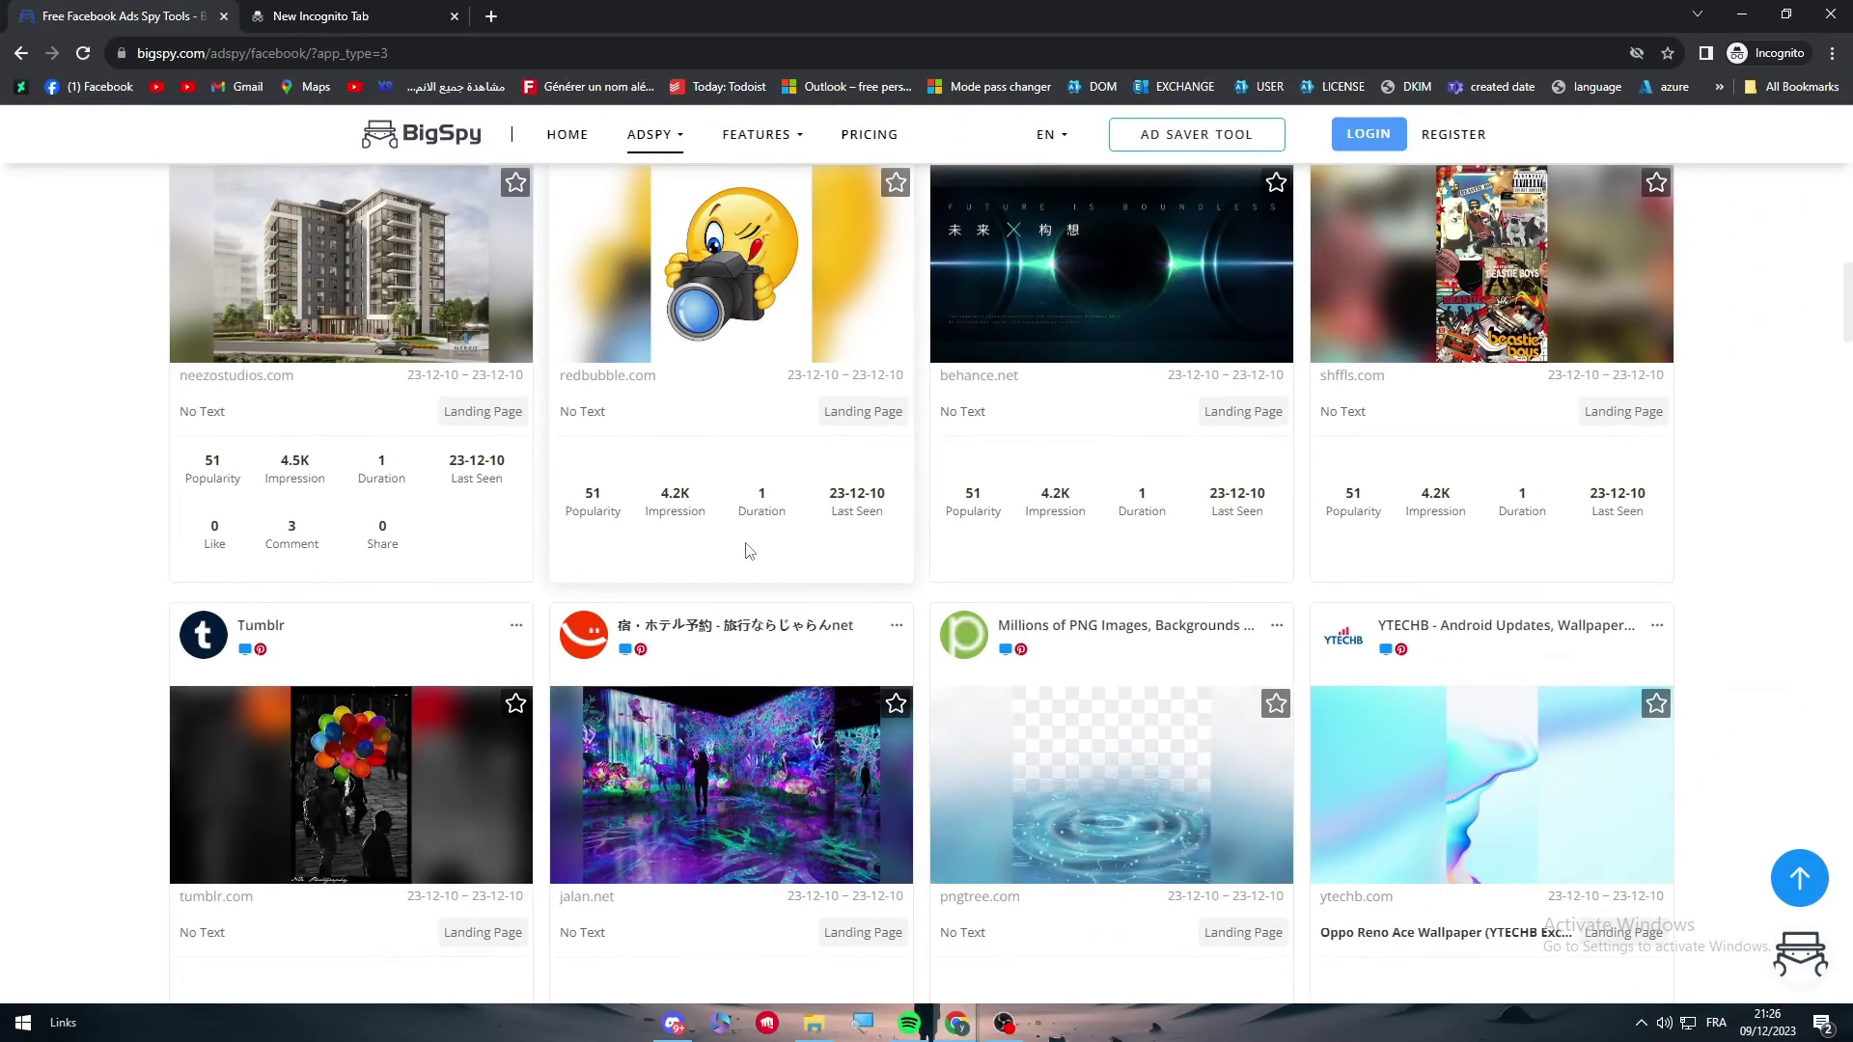
scroll(750, 551, "down", 3)
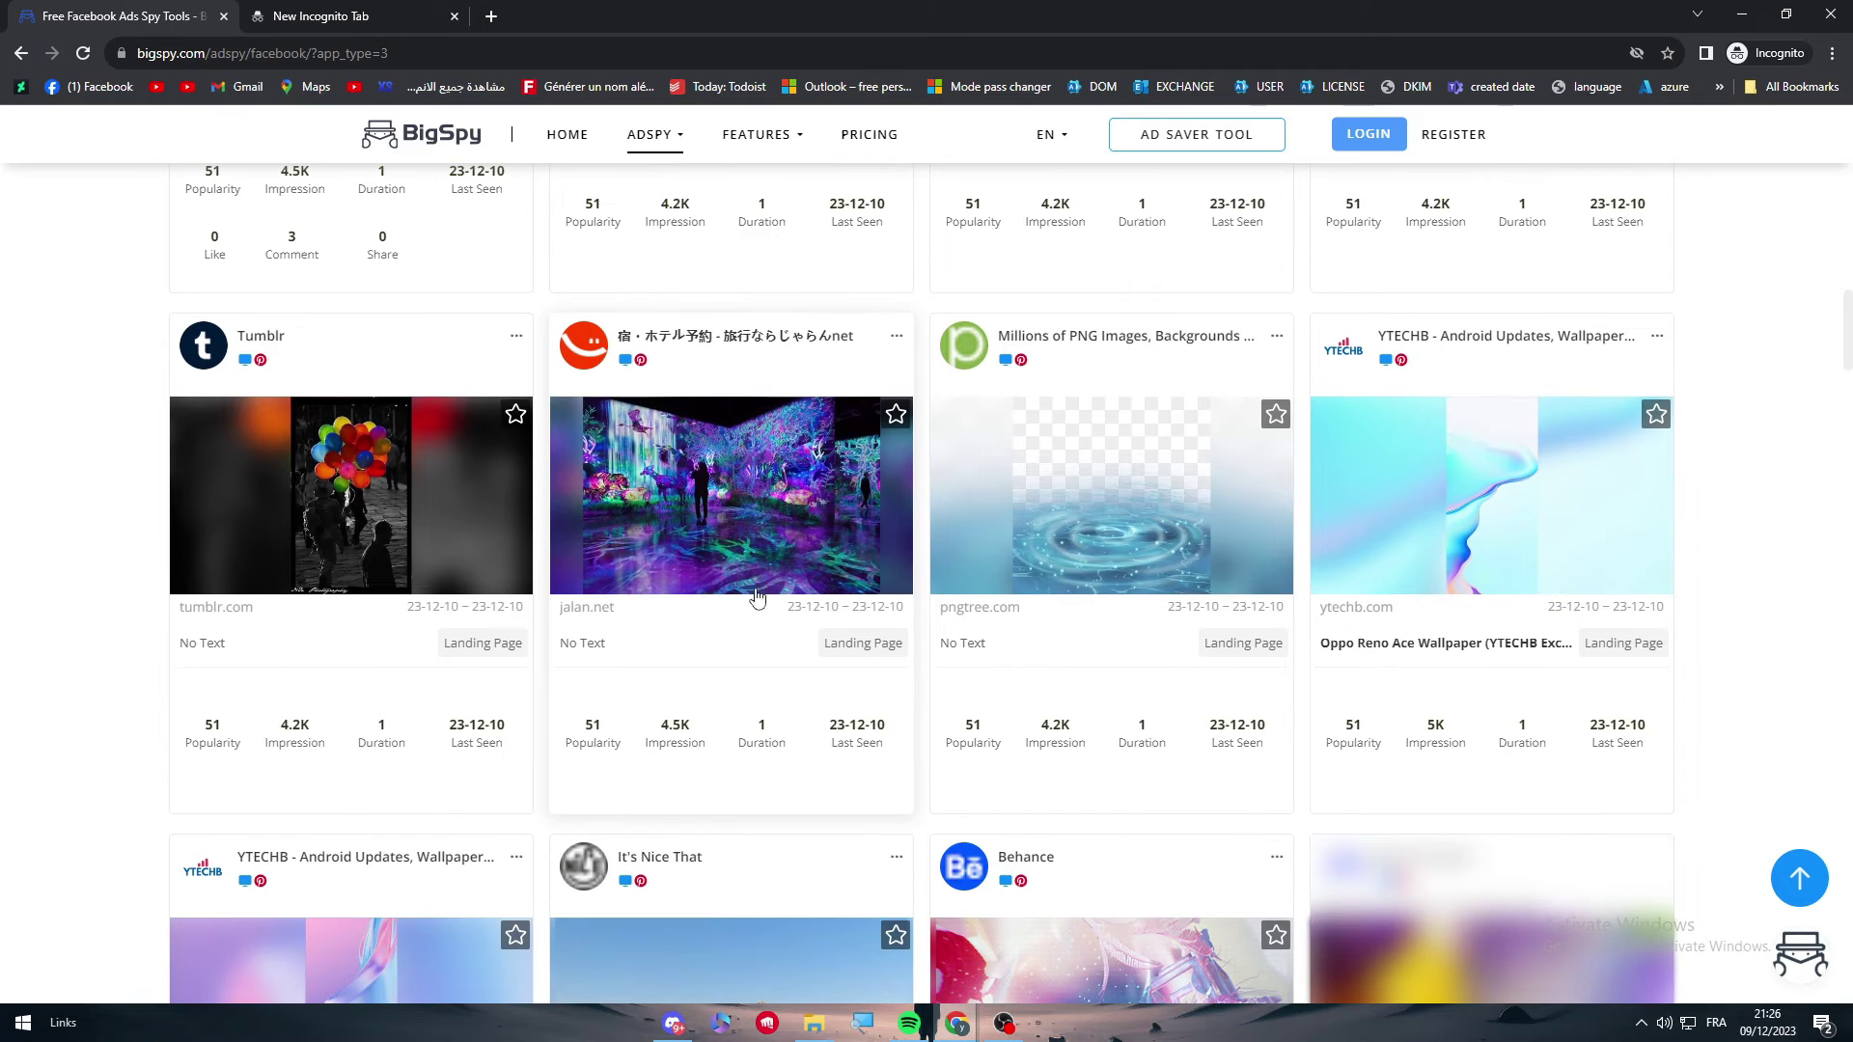
scroll(758, 634, "up", 15)
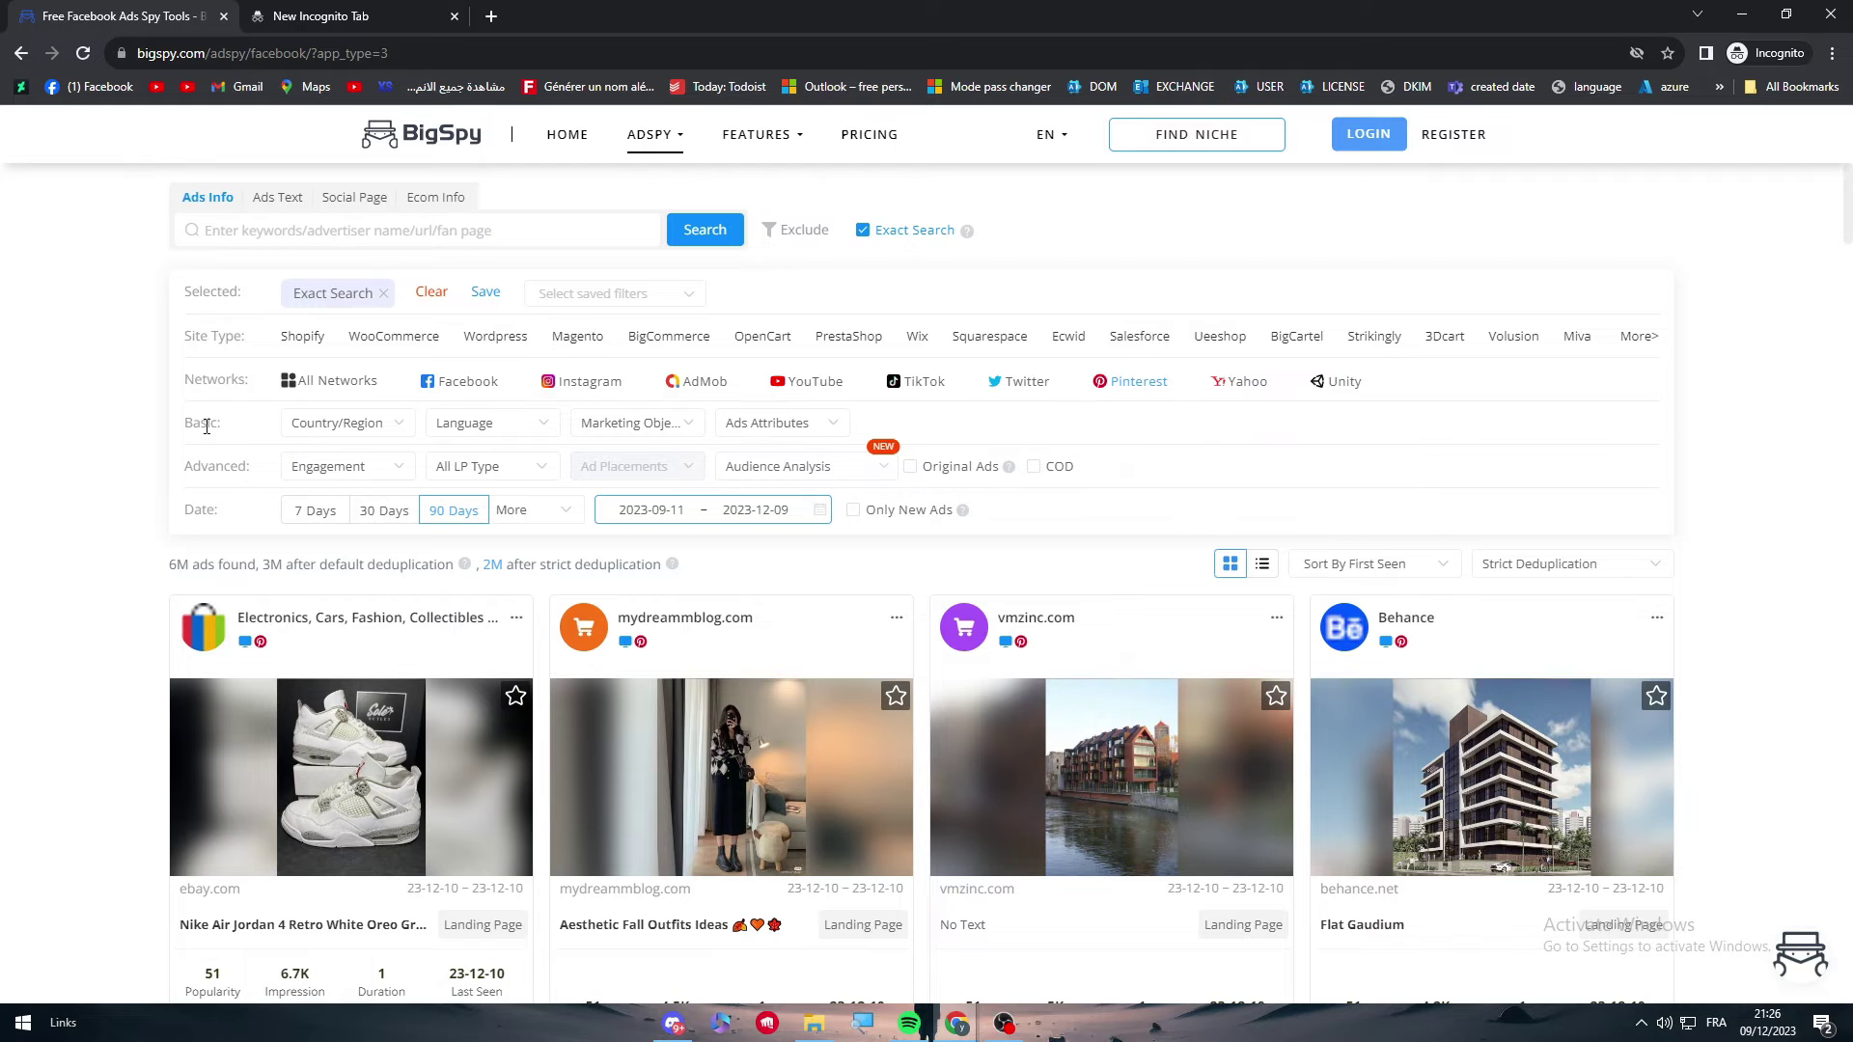
scroll(1393, 637, "down", 10)
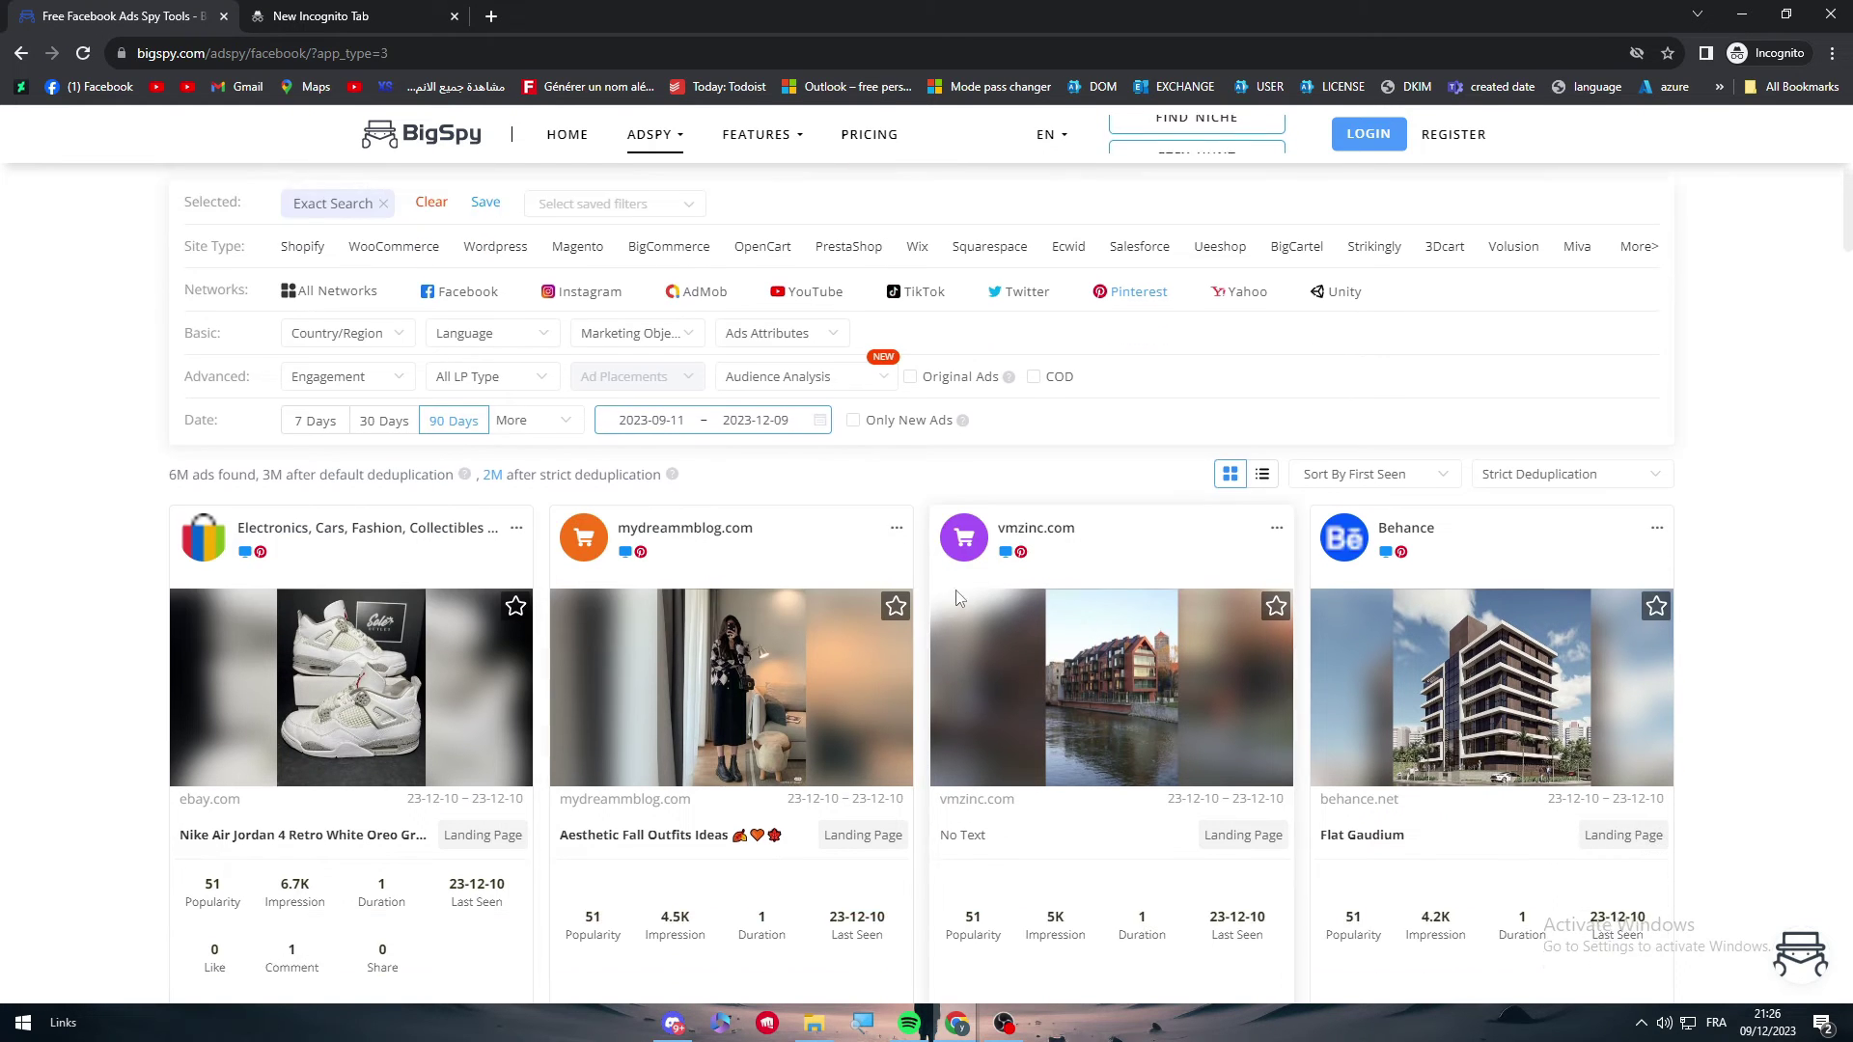
scroll(1393, 636, "down", 9)
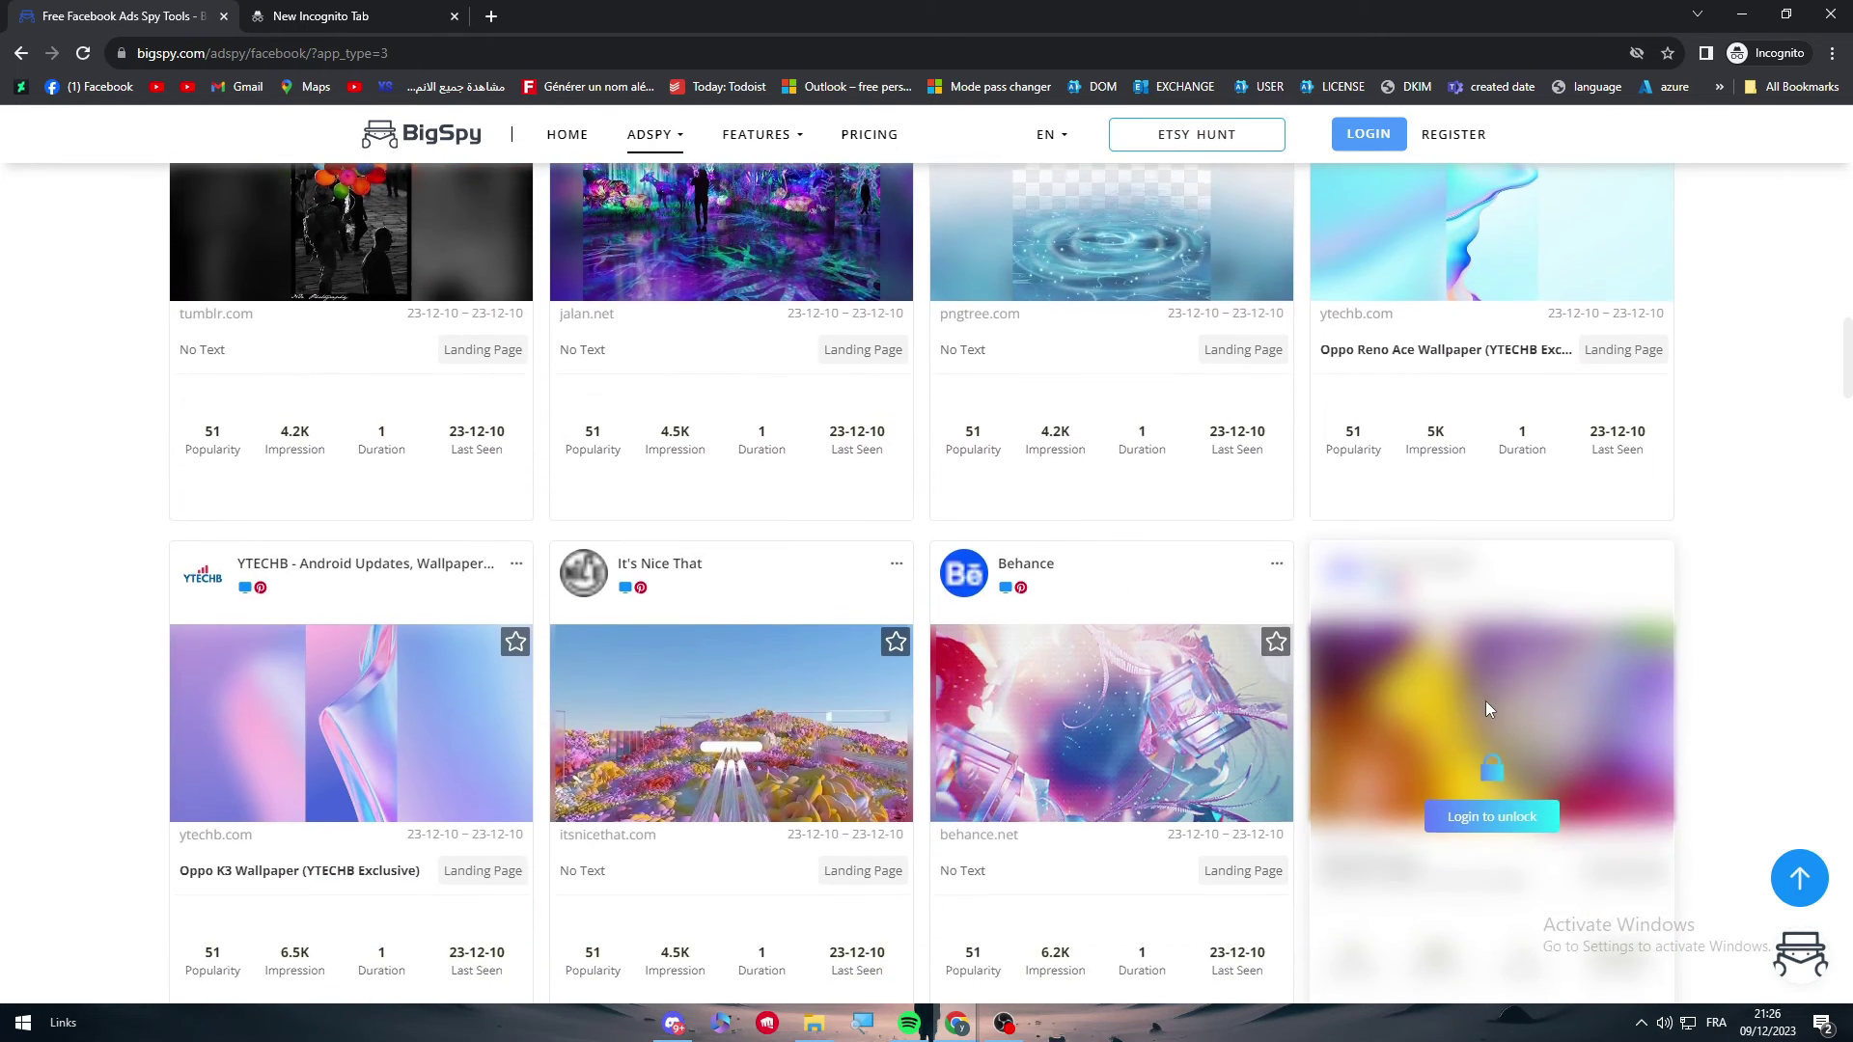
scroll(1254, 676, "up", 15)
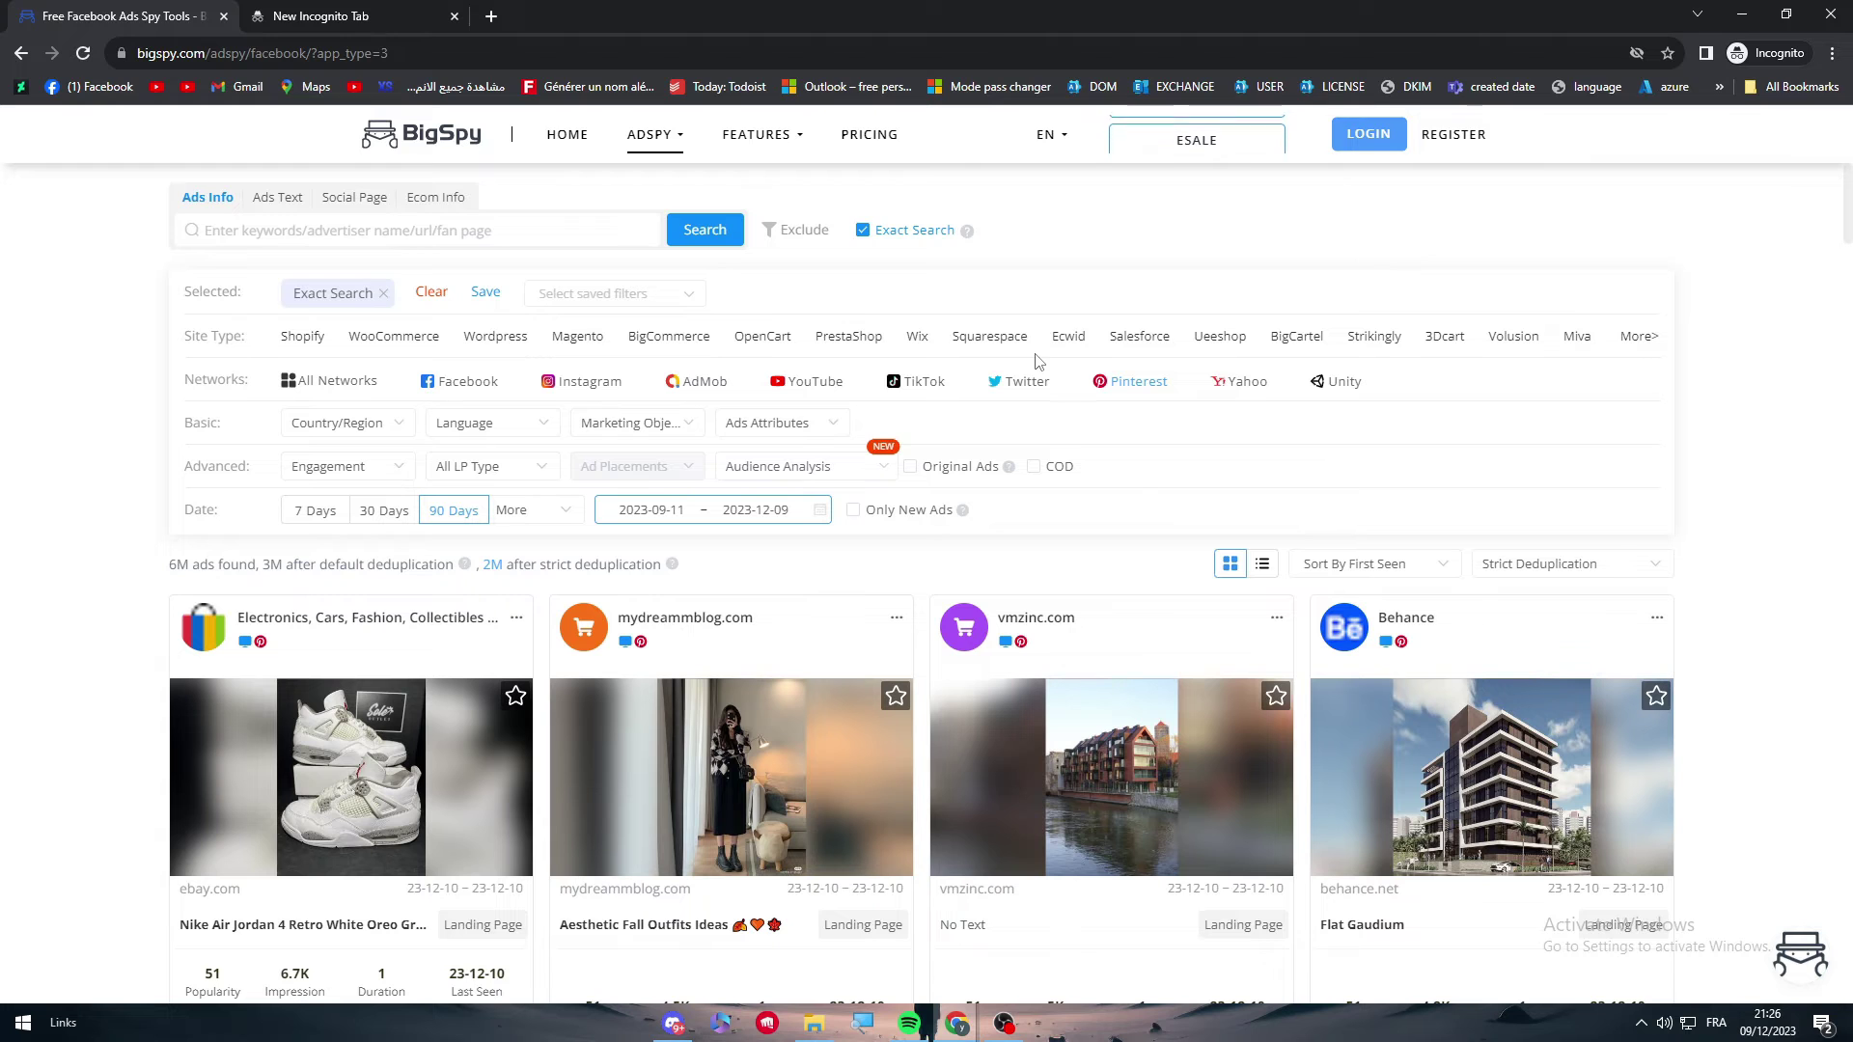
scroll(1003, 529, "down", 7)
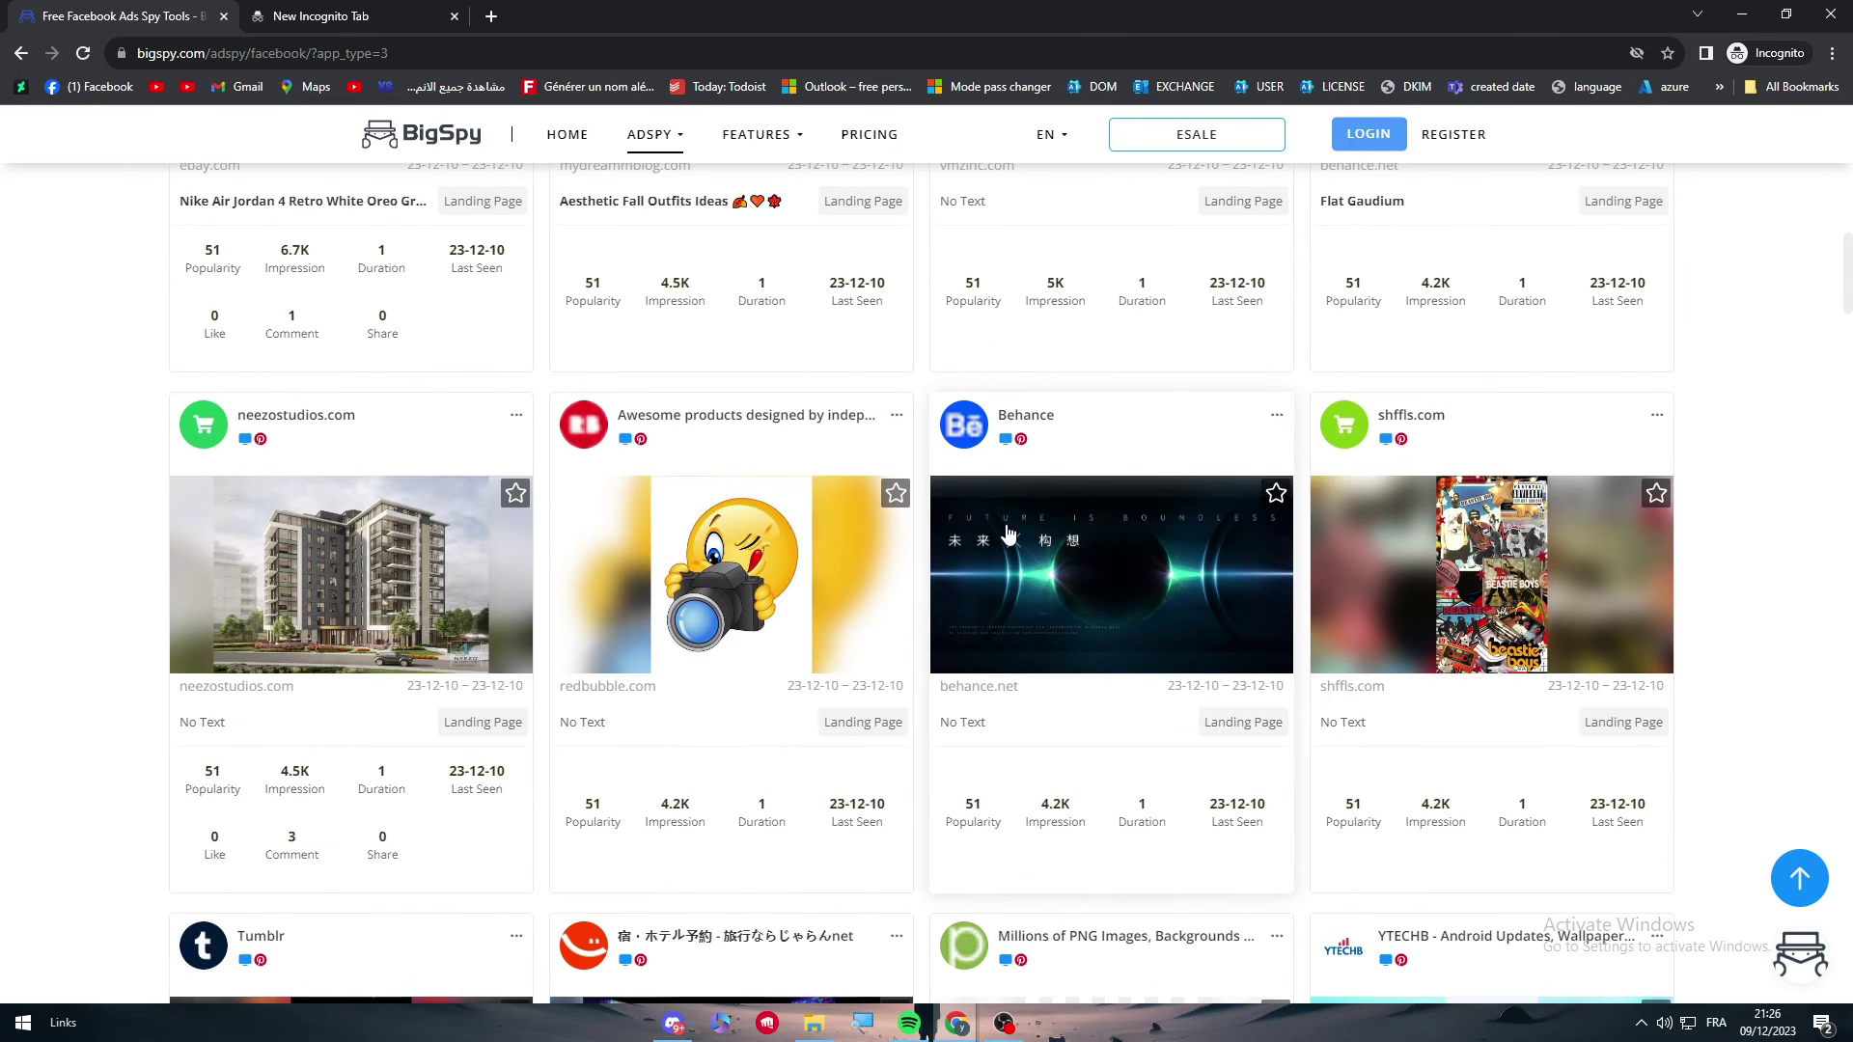
scroll(1004, 545, "down", 6)
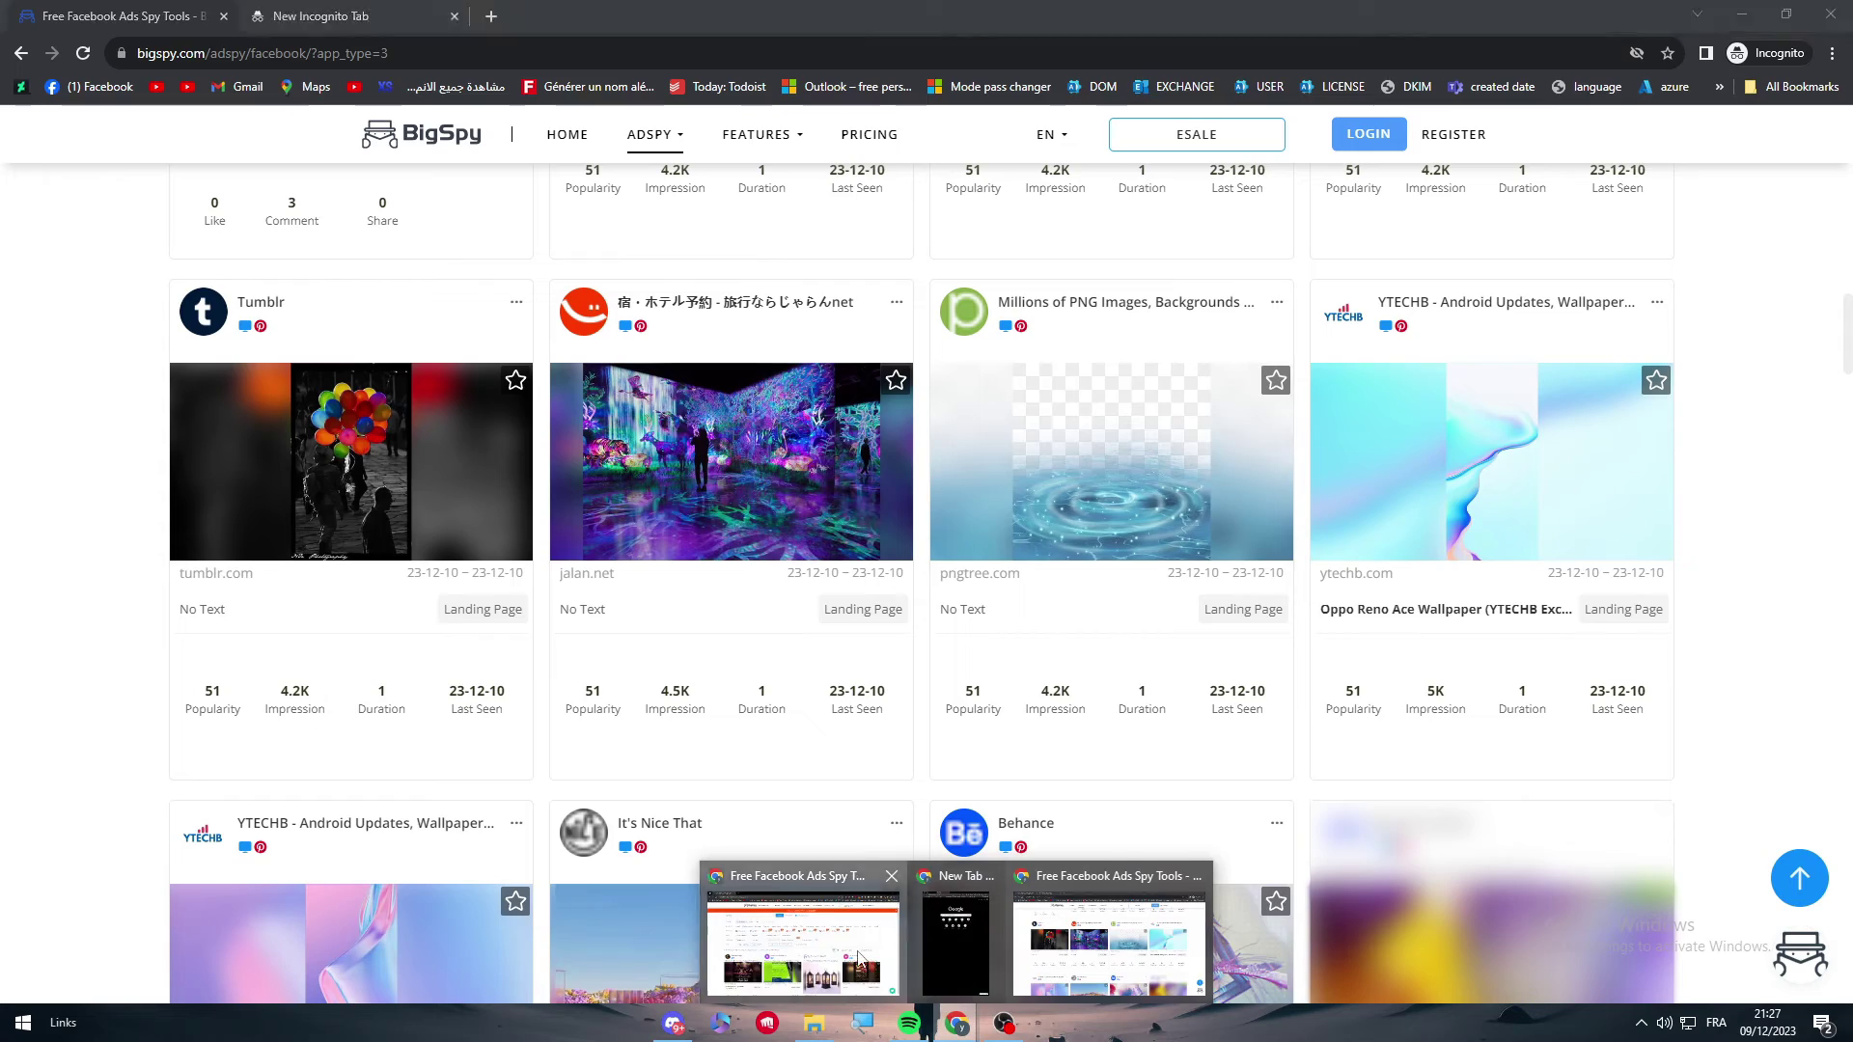
Switch to the logged-in BigSpy window and scroll through its ad results.
left_click(802, 941)
scroll(1530, 693, "down", 5)
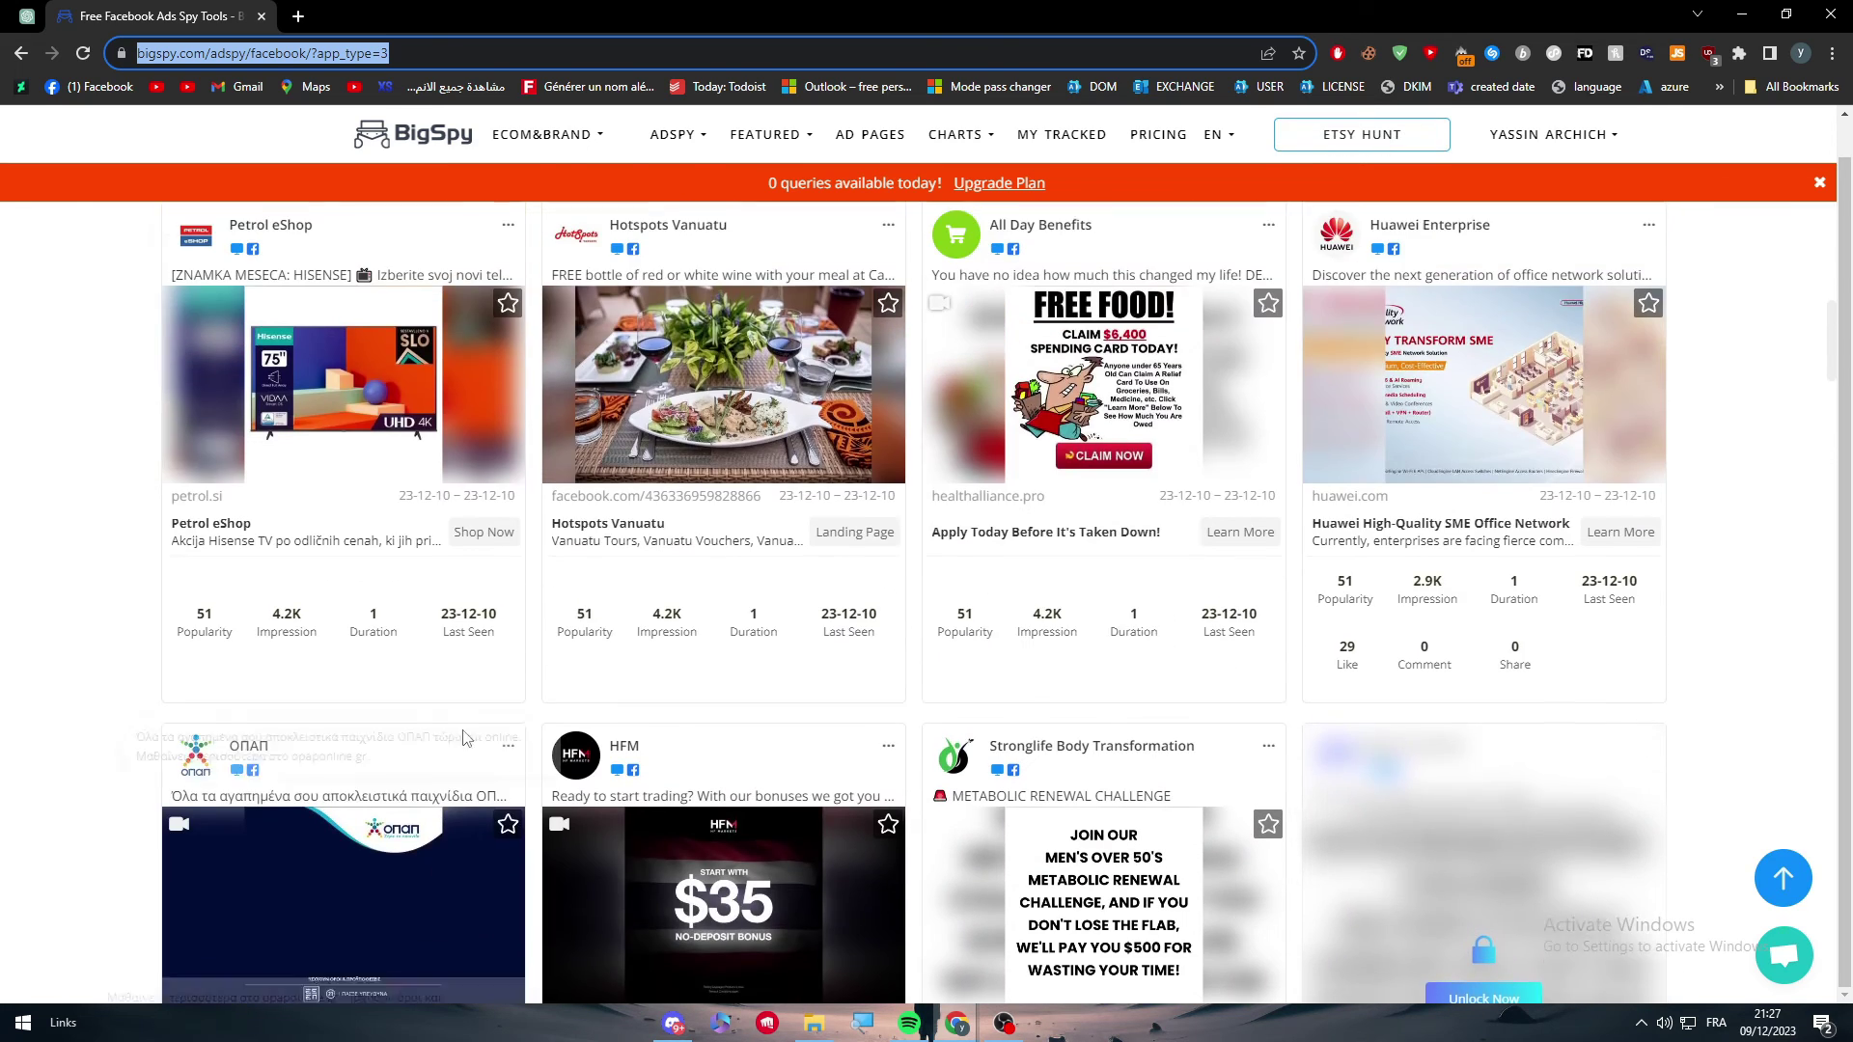
scroll(1352, 683, "up", 3)
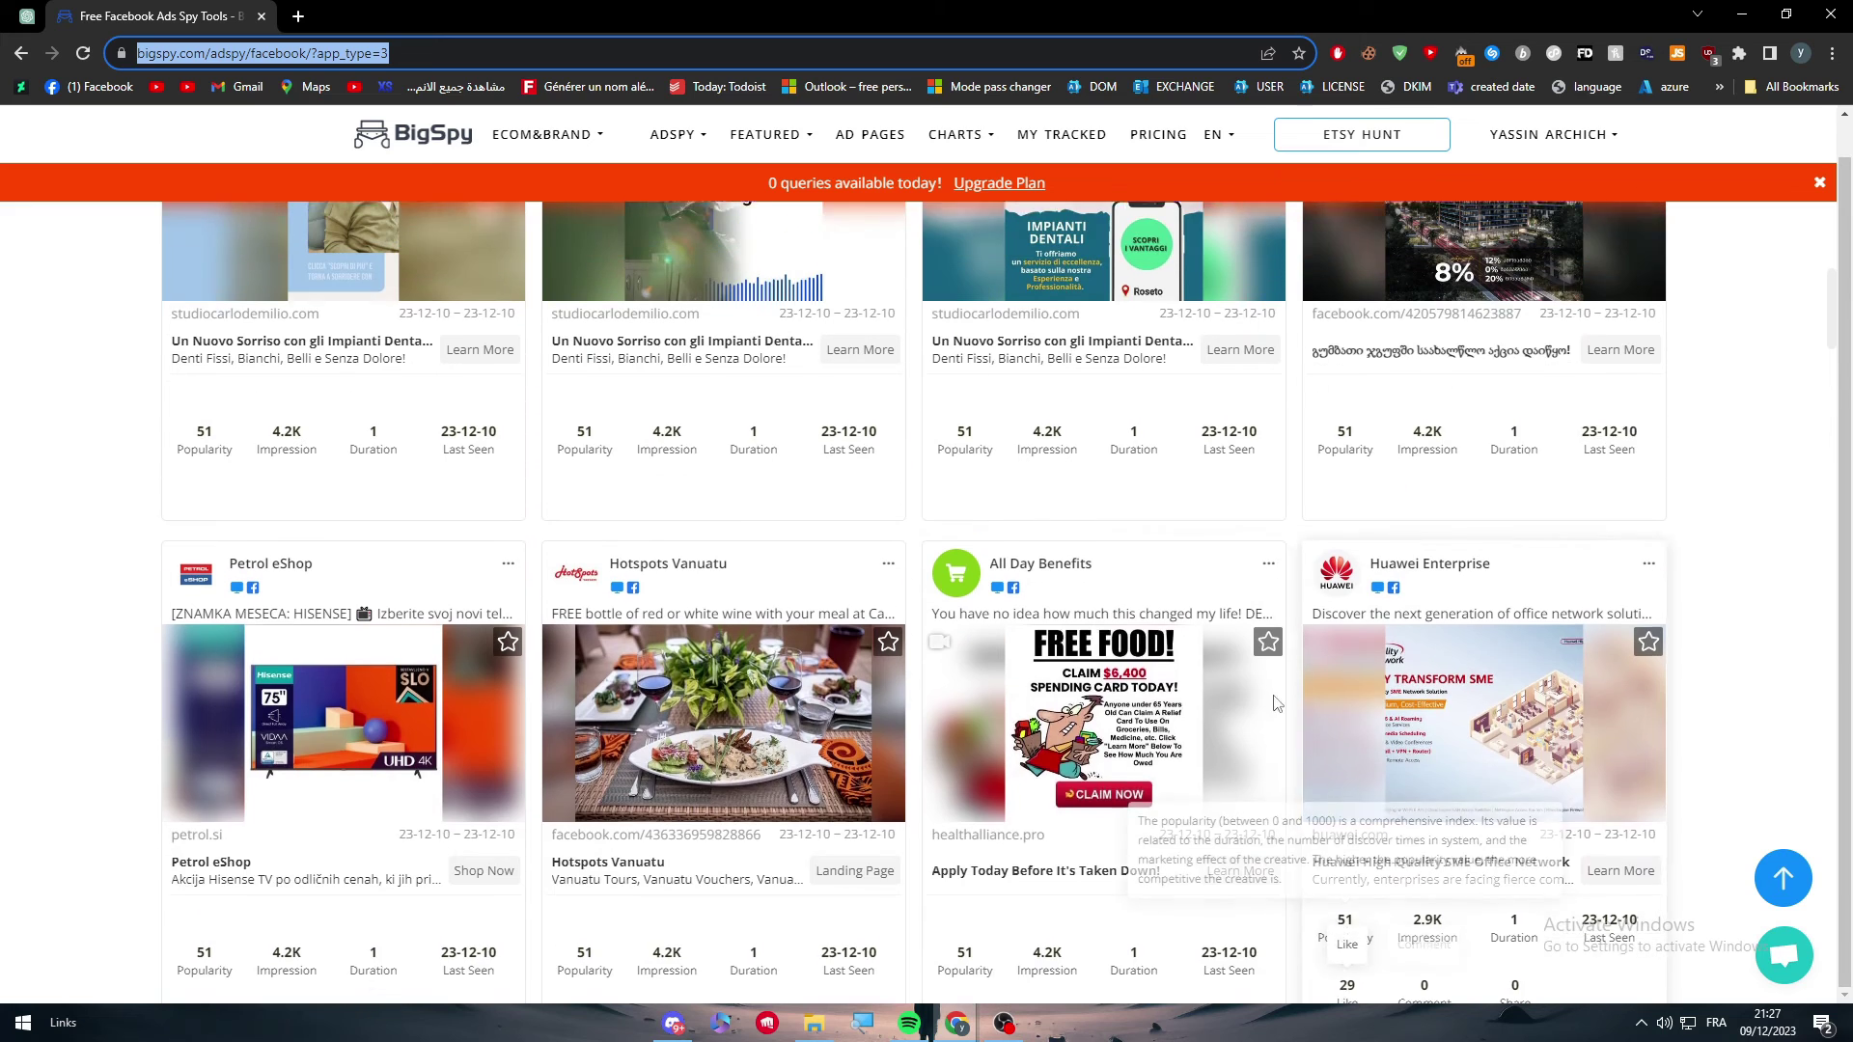
mouse_move(308, 497)
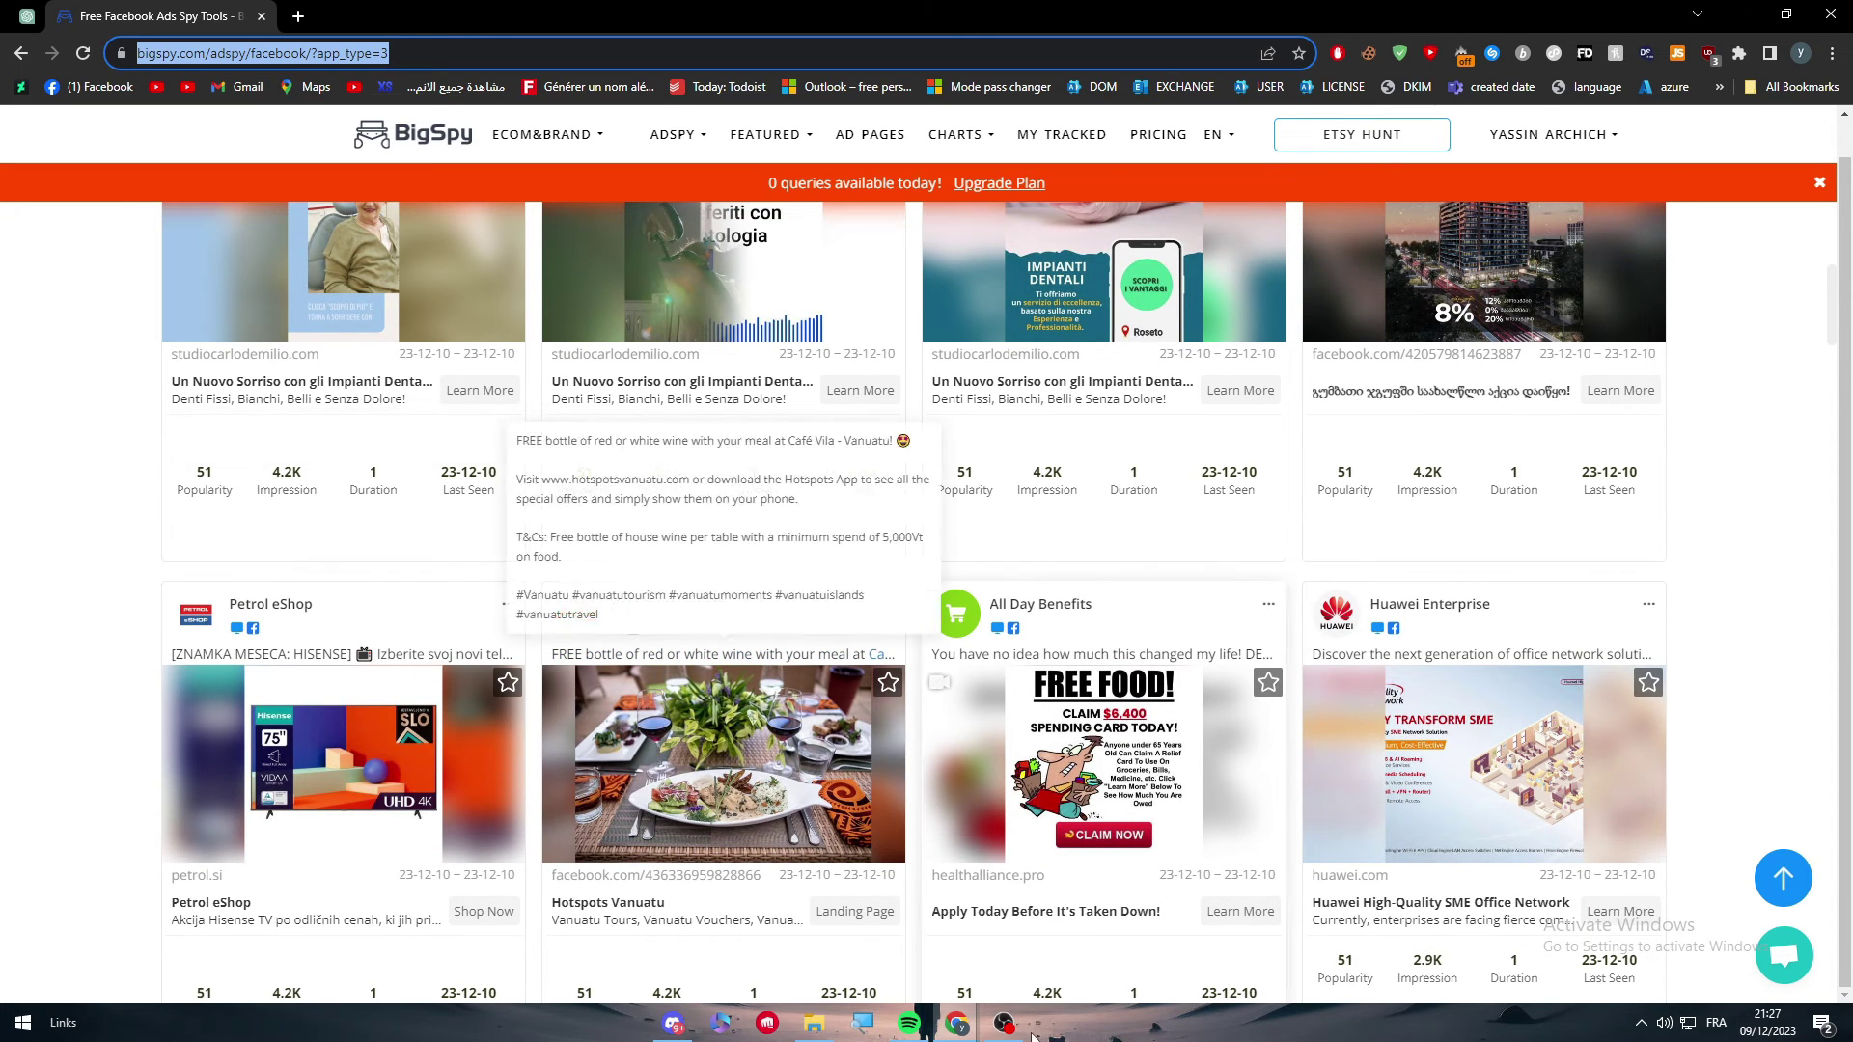
mouse_move(958, 1023)
Return to the guest window and scroll back to the top of its 6M results.
left_click(801, 941)
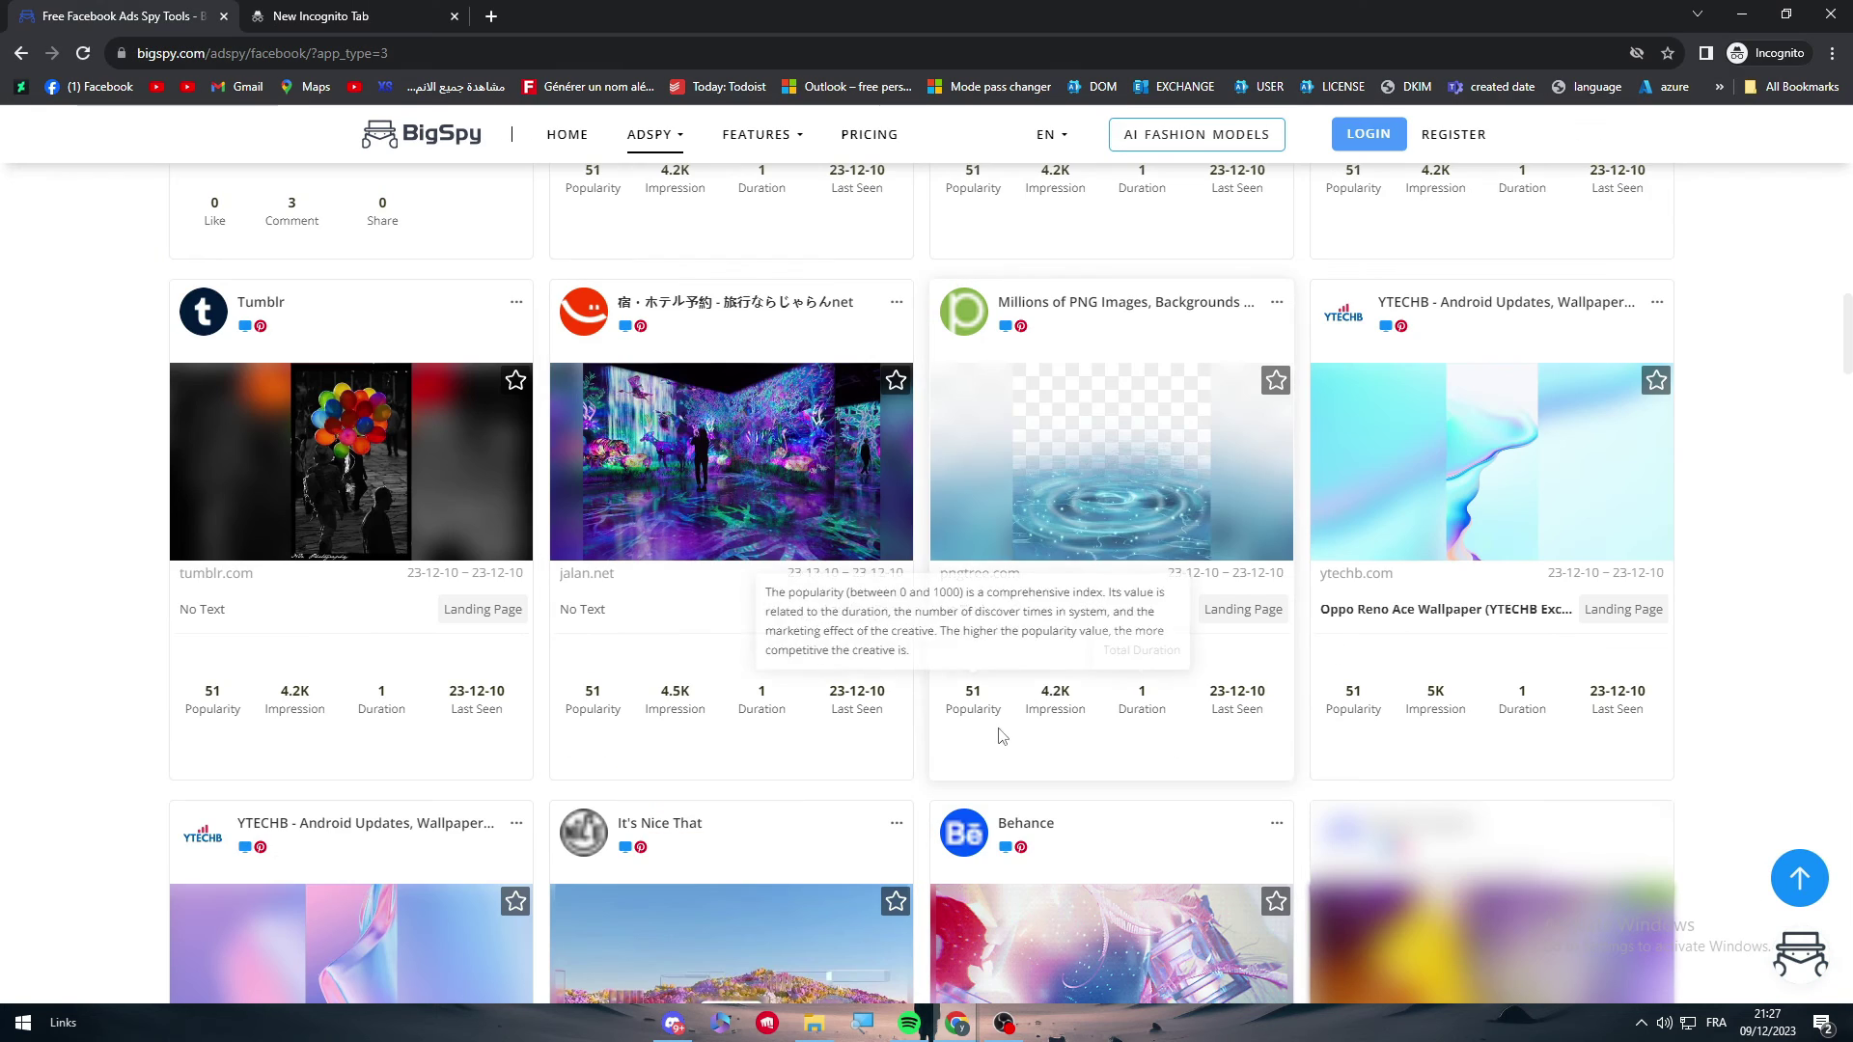
scroll(997, 734, "down", 3)
scroll(1104, 782, "up", 6)
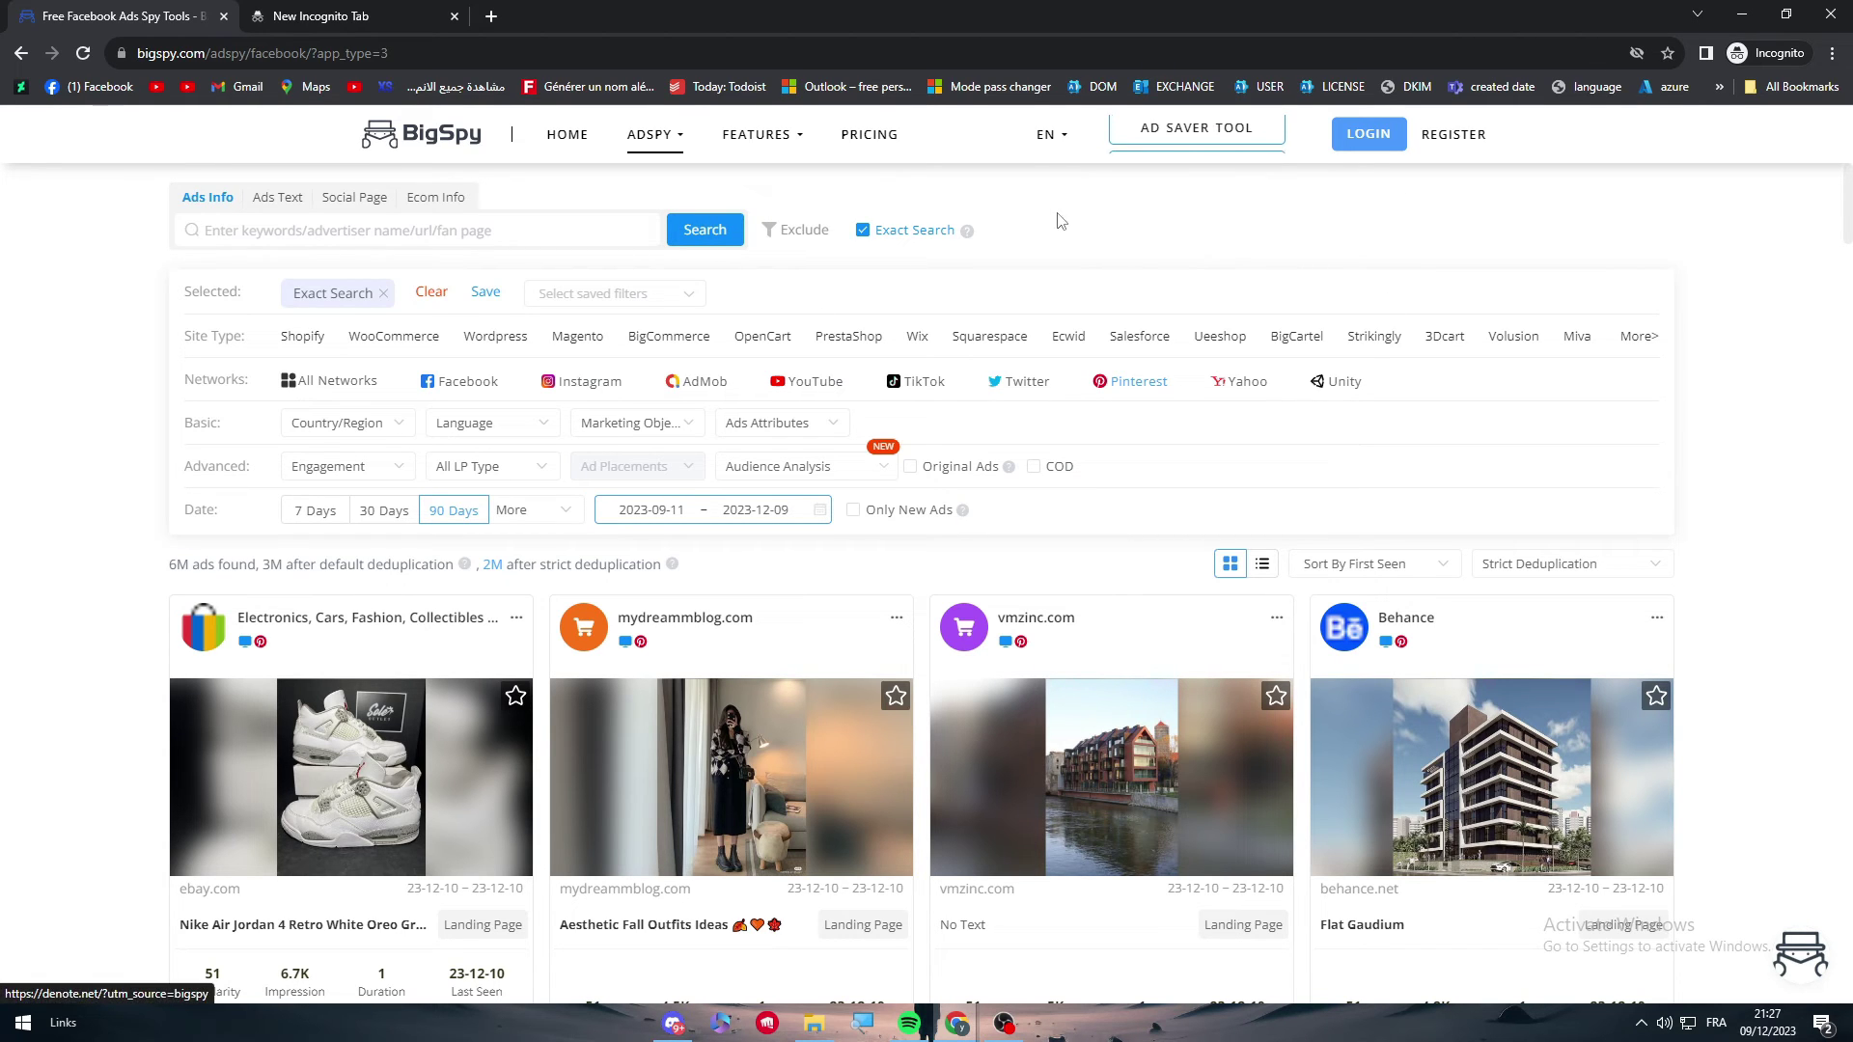
left_click(956, 1023)
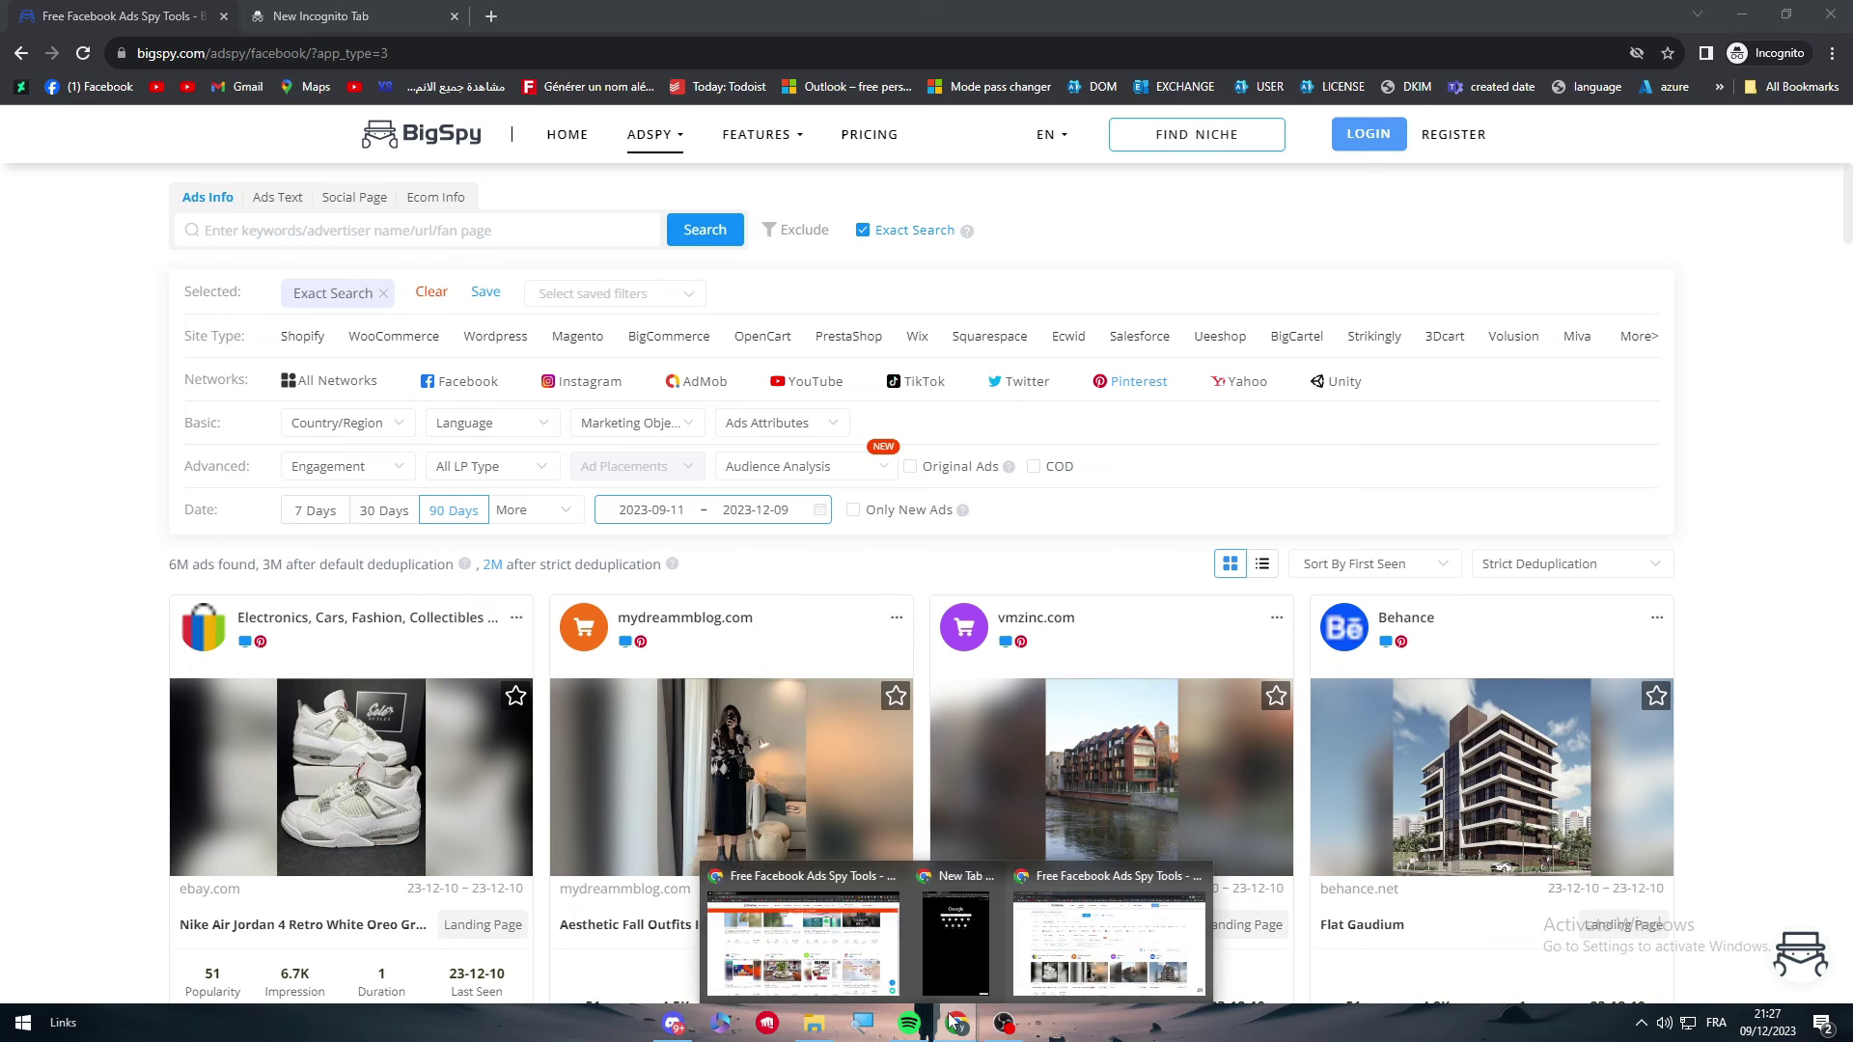
In the logged-in window, highlight the VIP Enterprise $3600 and Basic $9 plan prices.
left_click(803, 941)
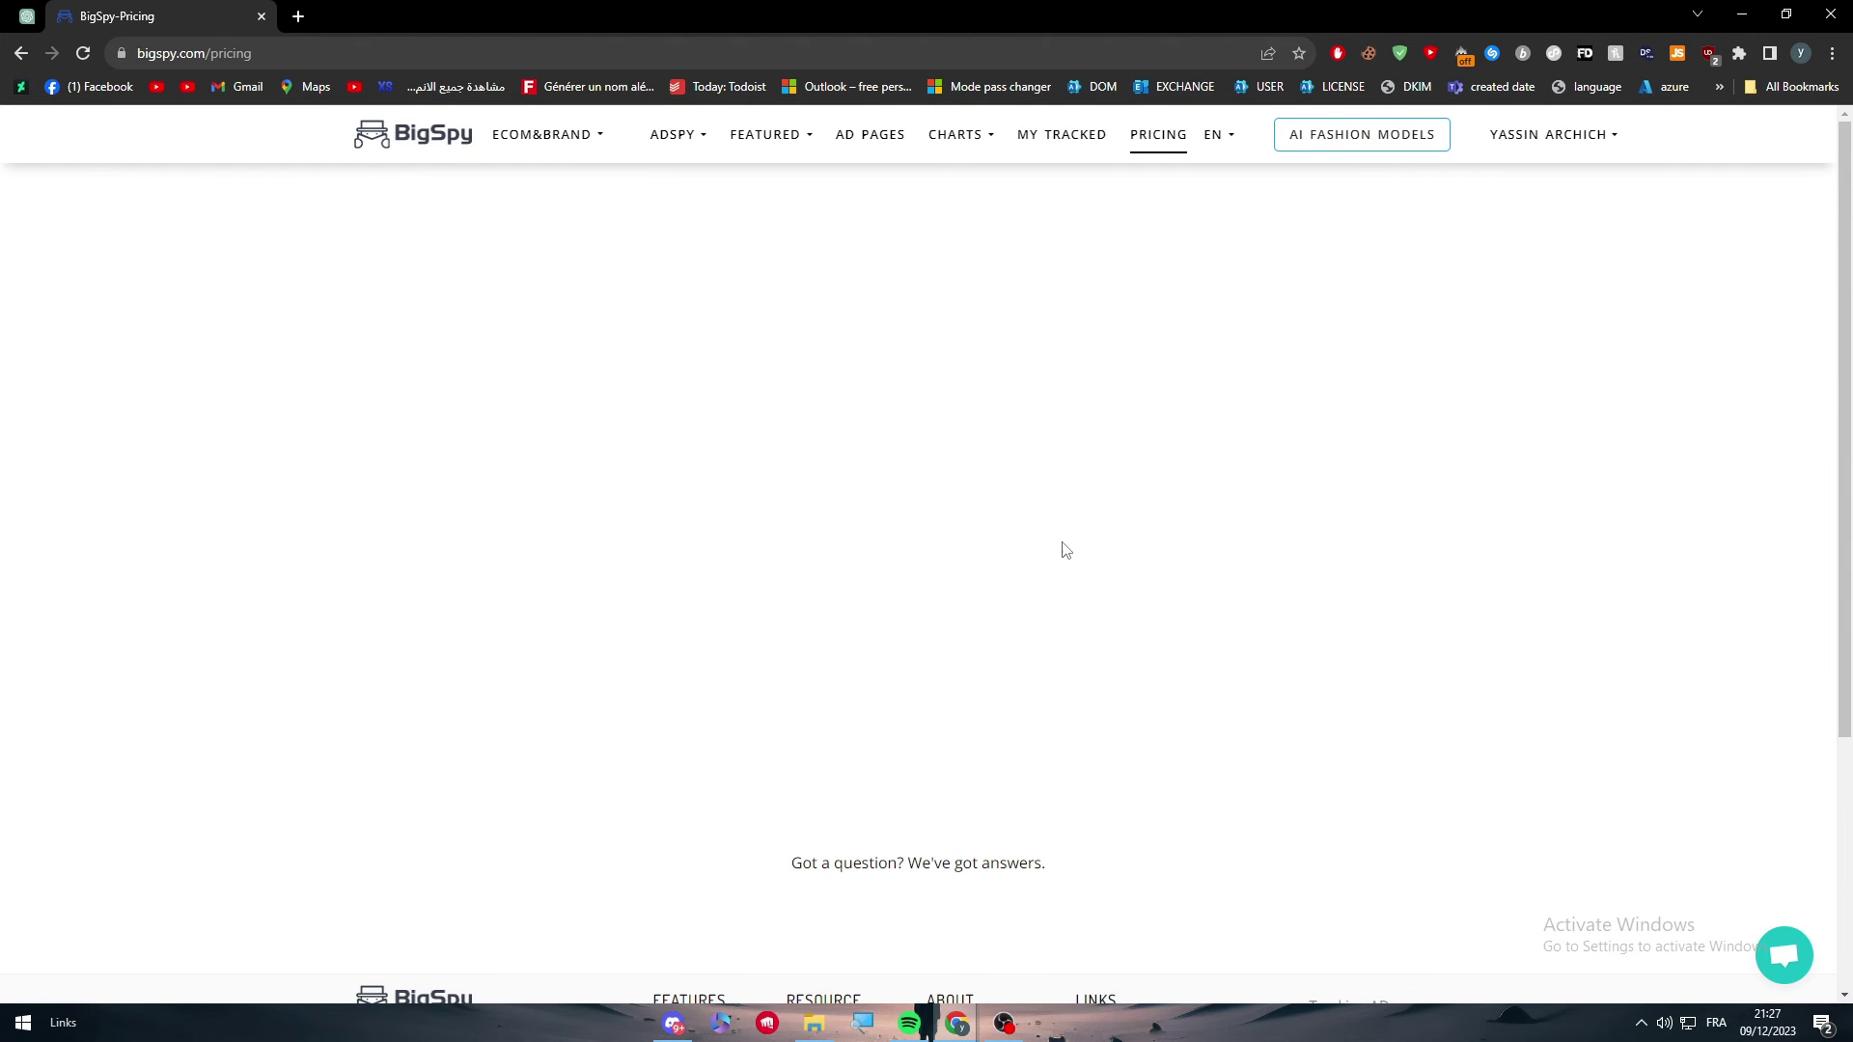
scroll(998, 530, "up", 2)
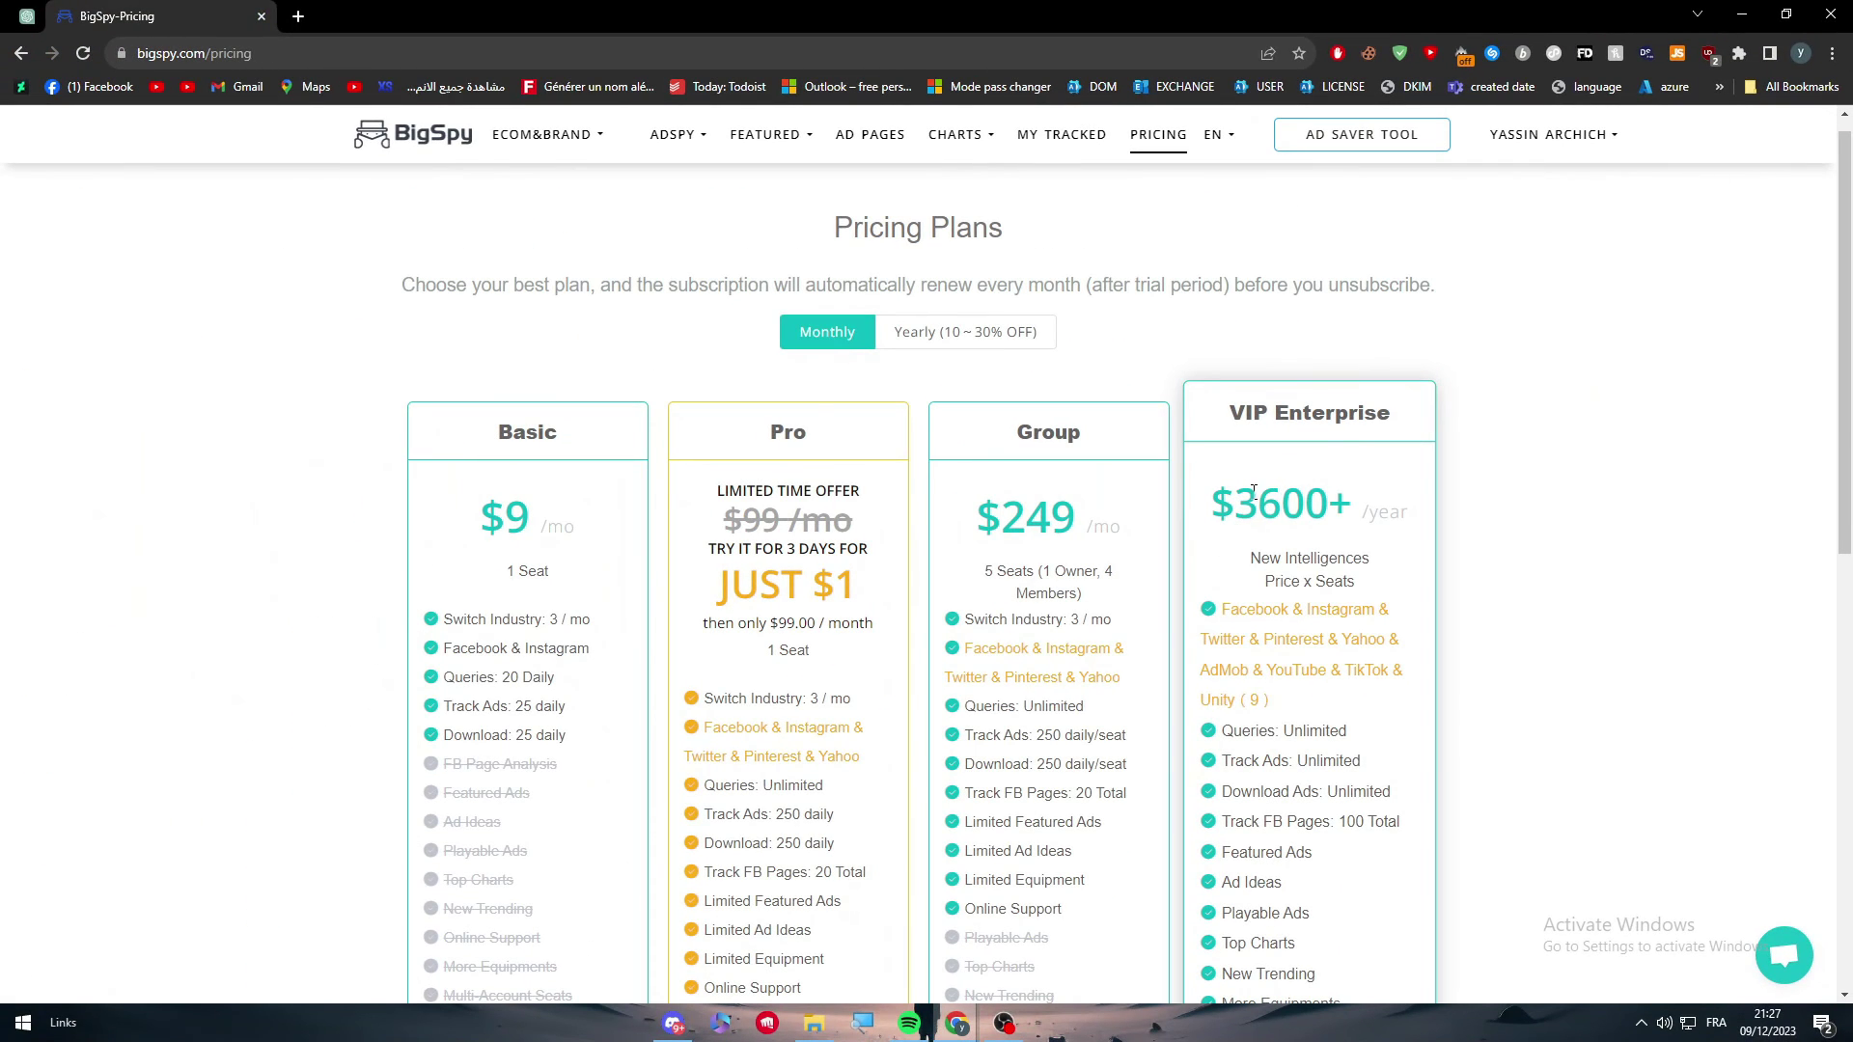
left_click_drag(975, 471, 1127, 464)
double_click(513, 502)
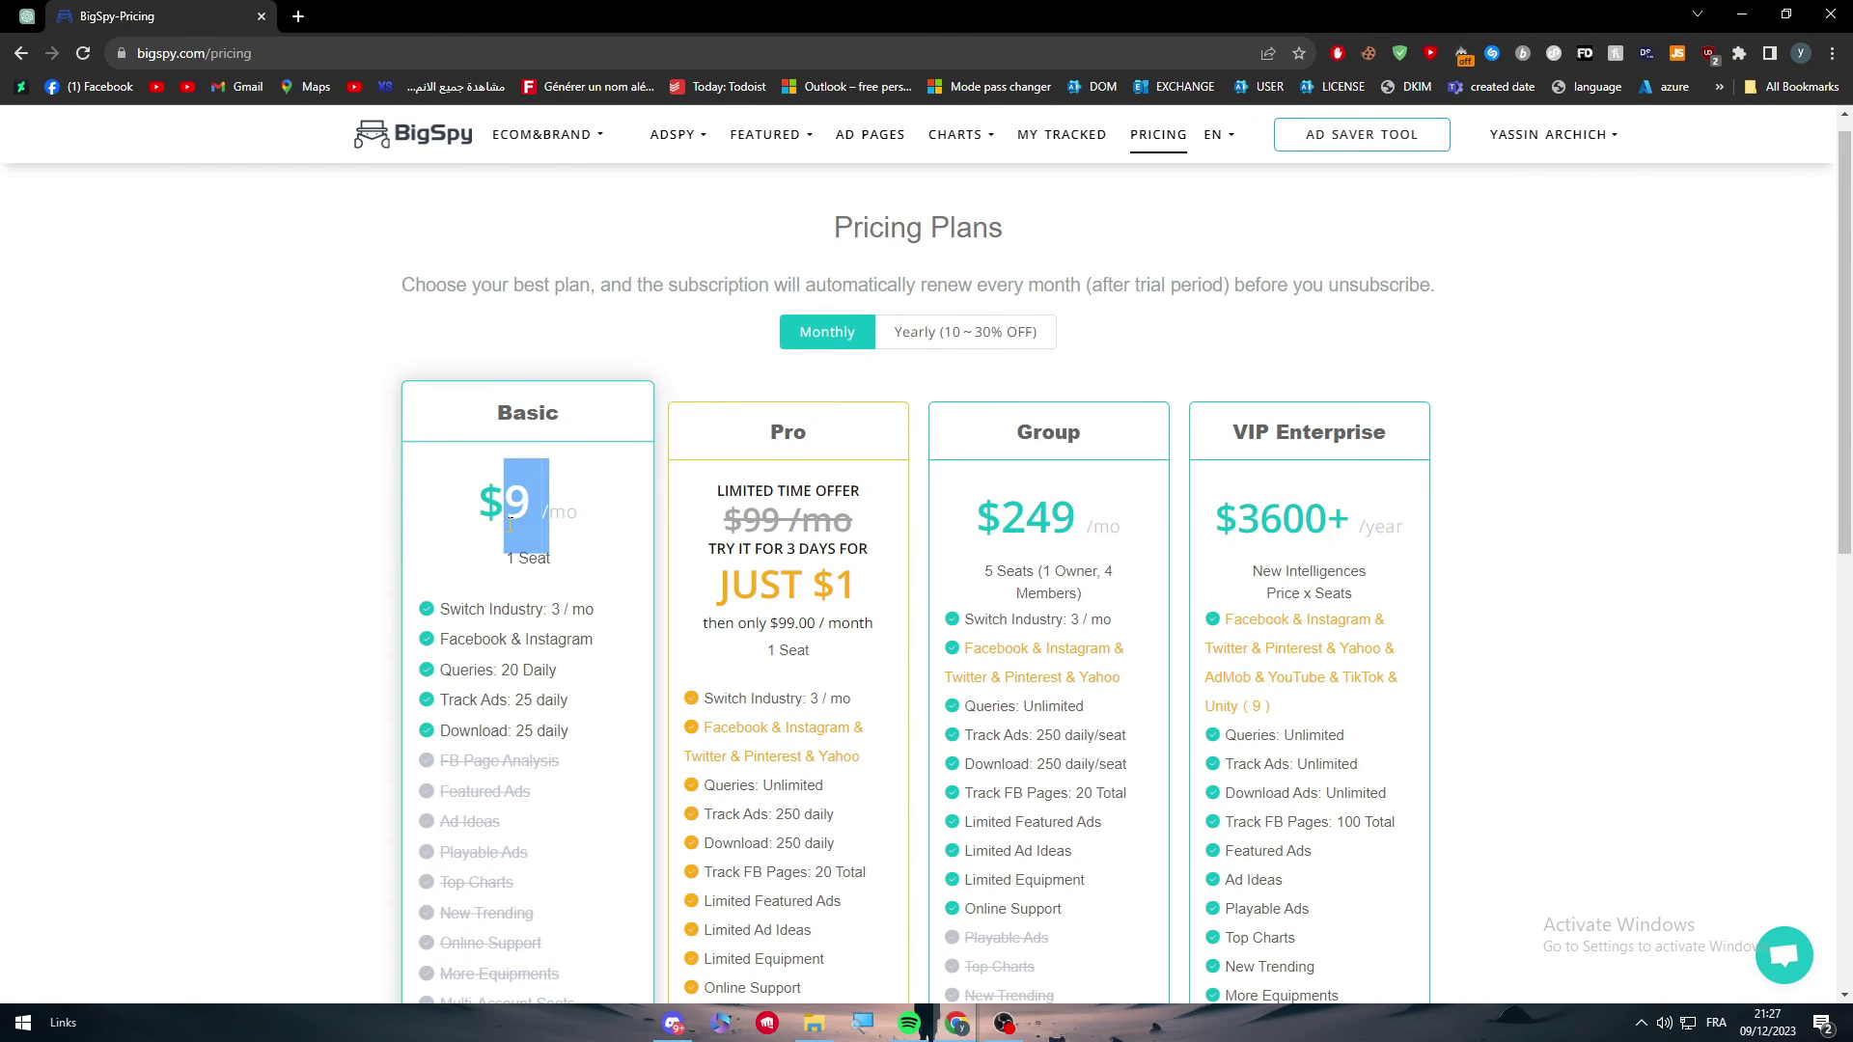
left_click(528, 519)
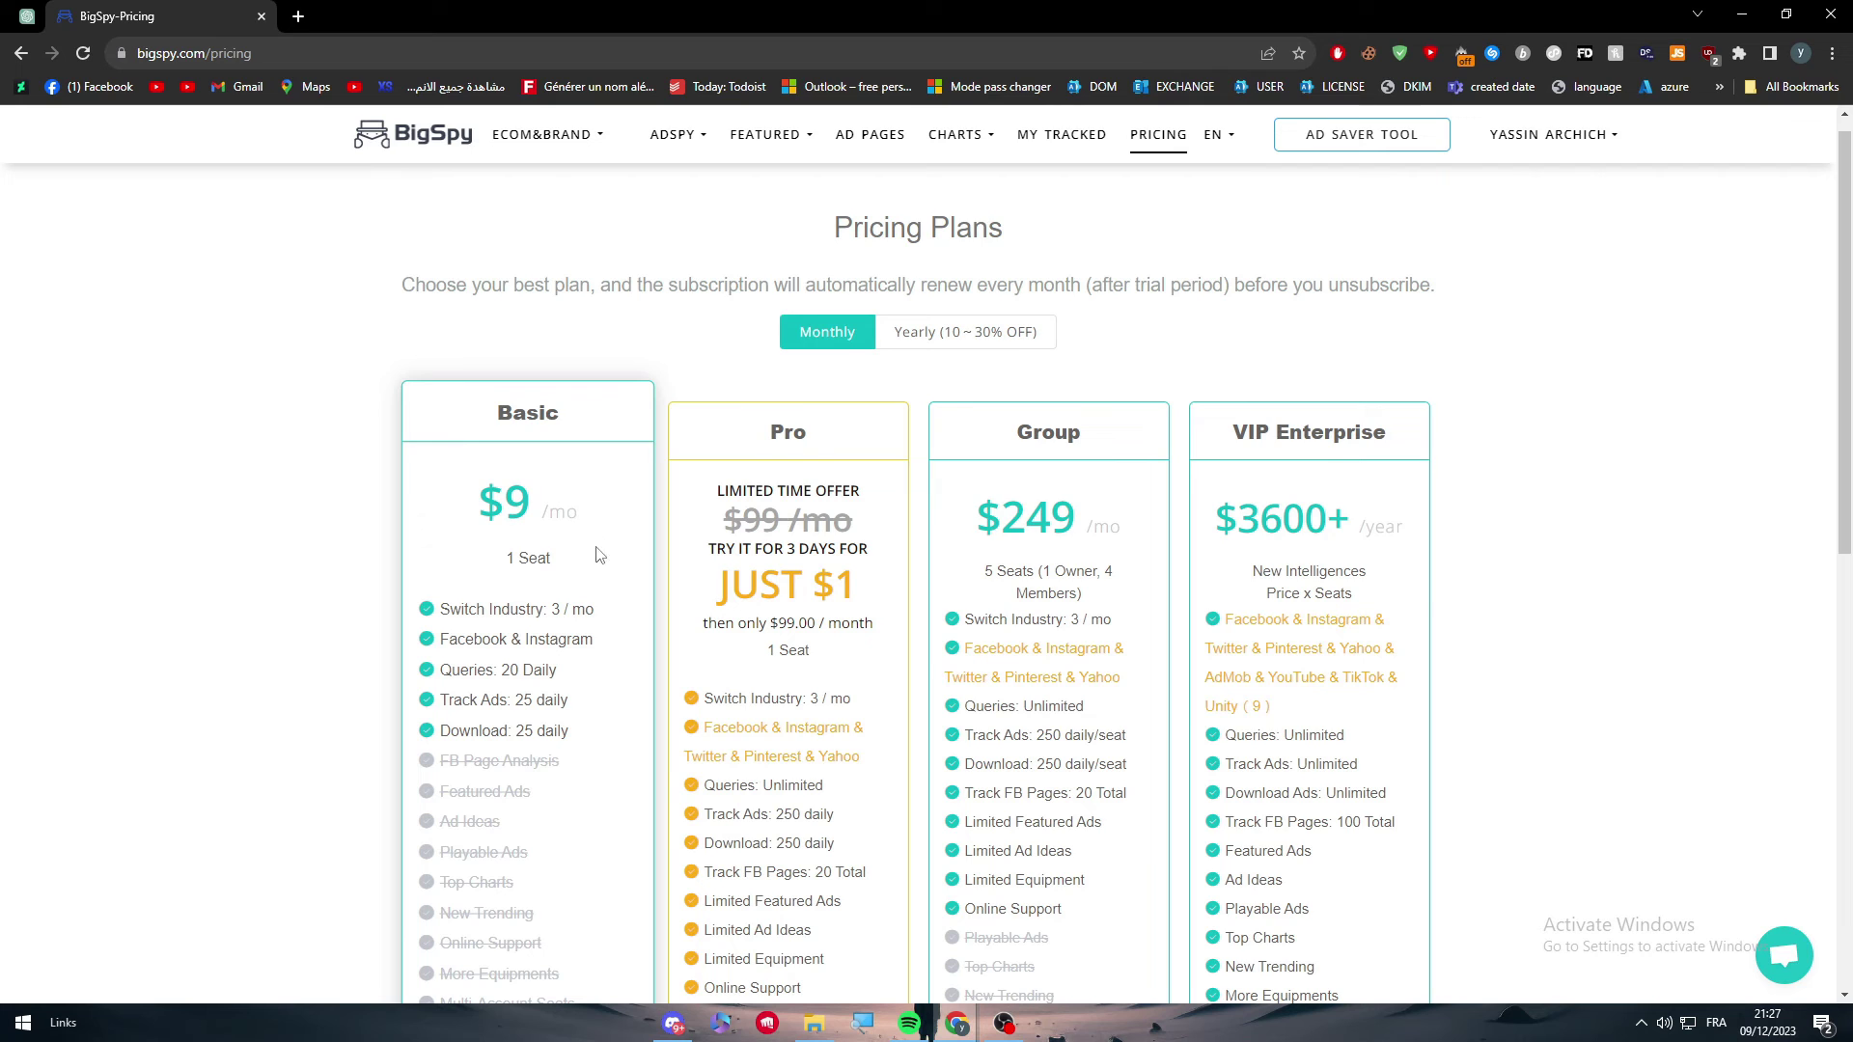
Highlight the Pro plan's JUST $1 trial price and scroll through the plan features.
scroll(599, 555, "down", 1)
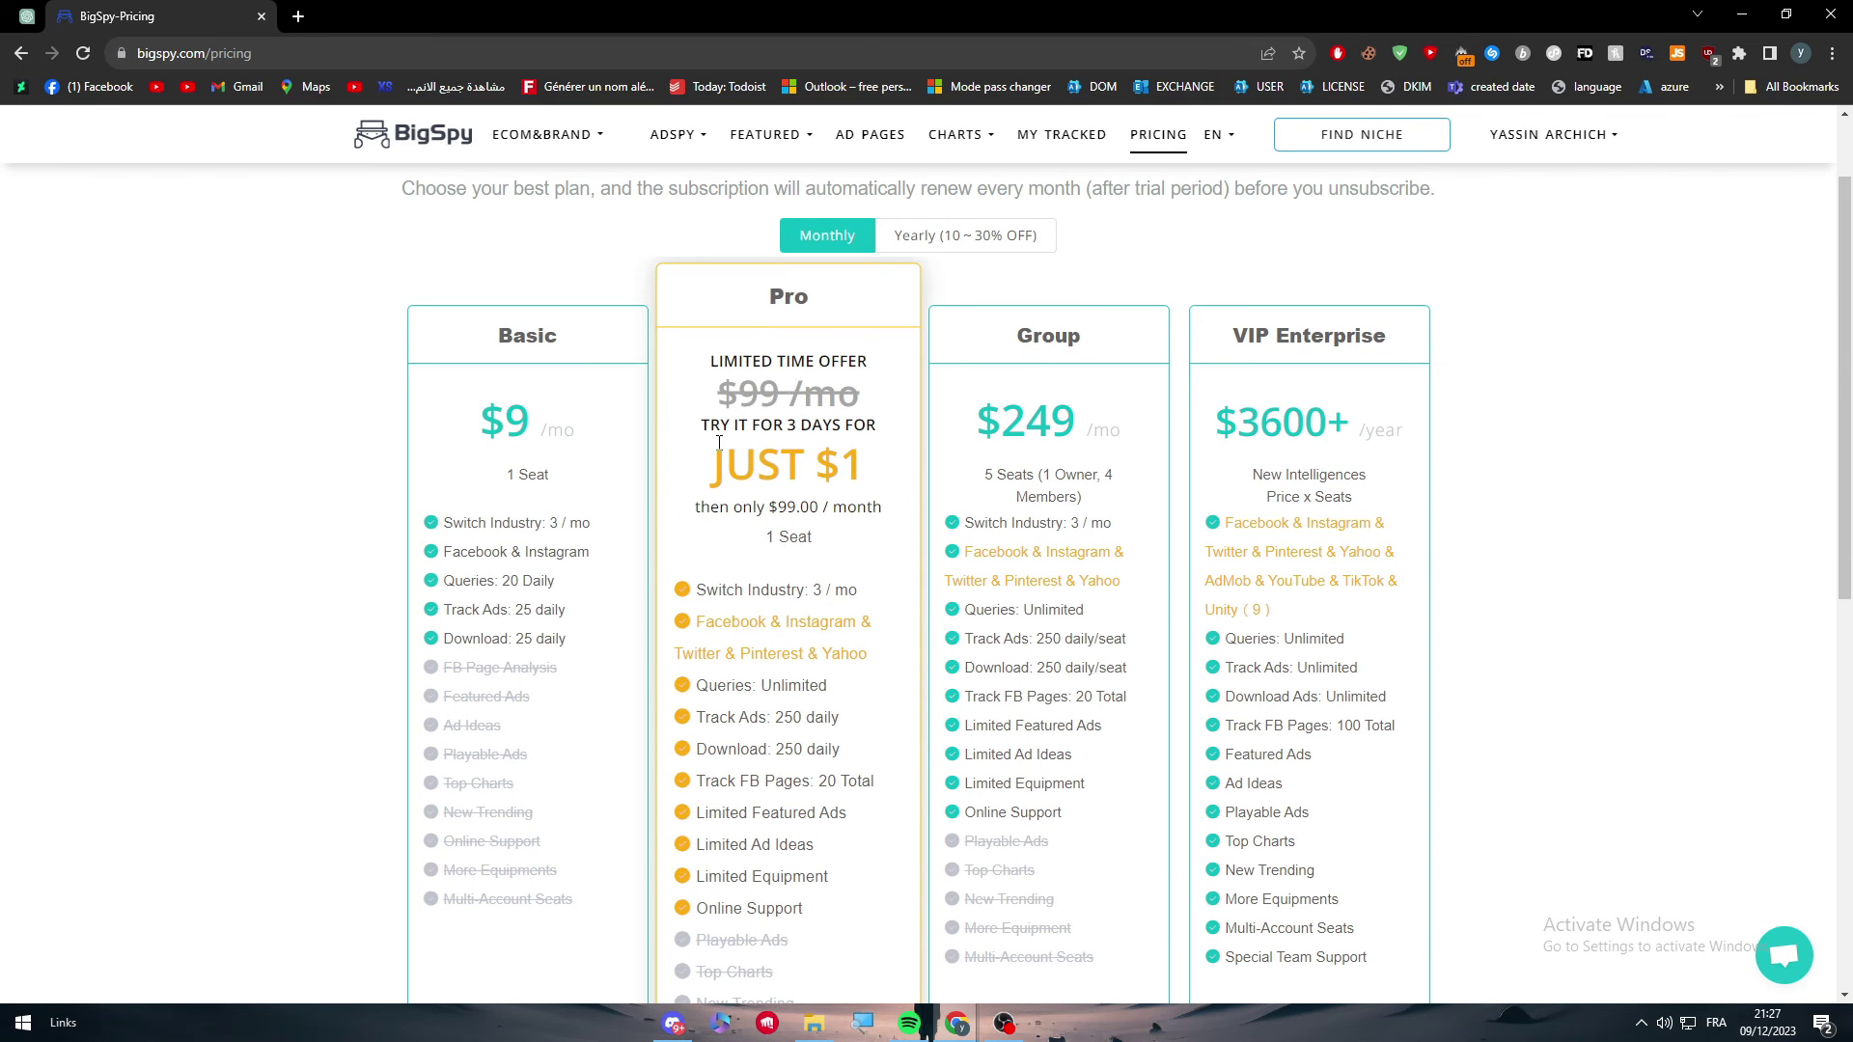
left_click_drag(719, 443, 858, 445)
left_click(771, 435)
left_click_drag(756, 465, 880, 480)
left_click(792, 413)
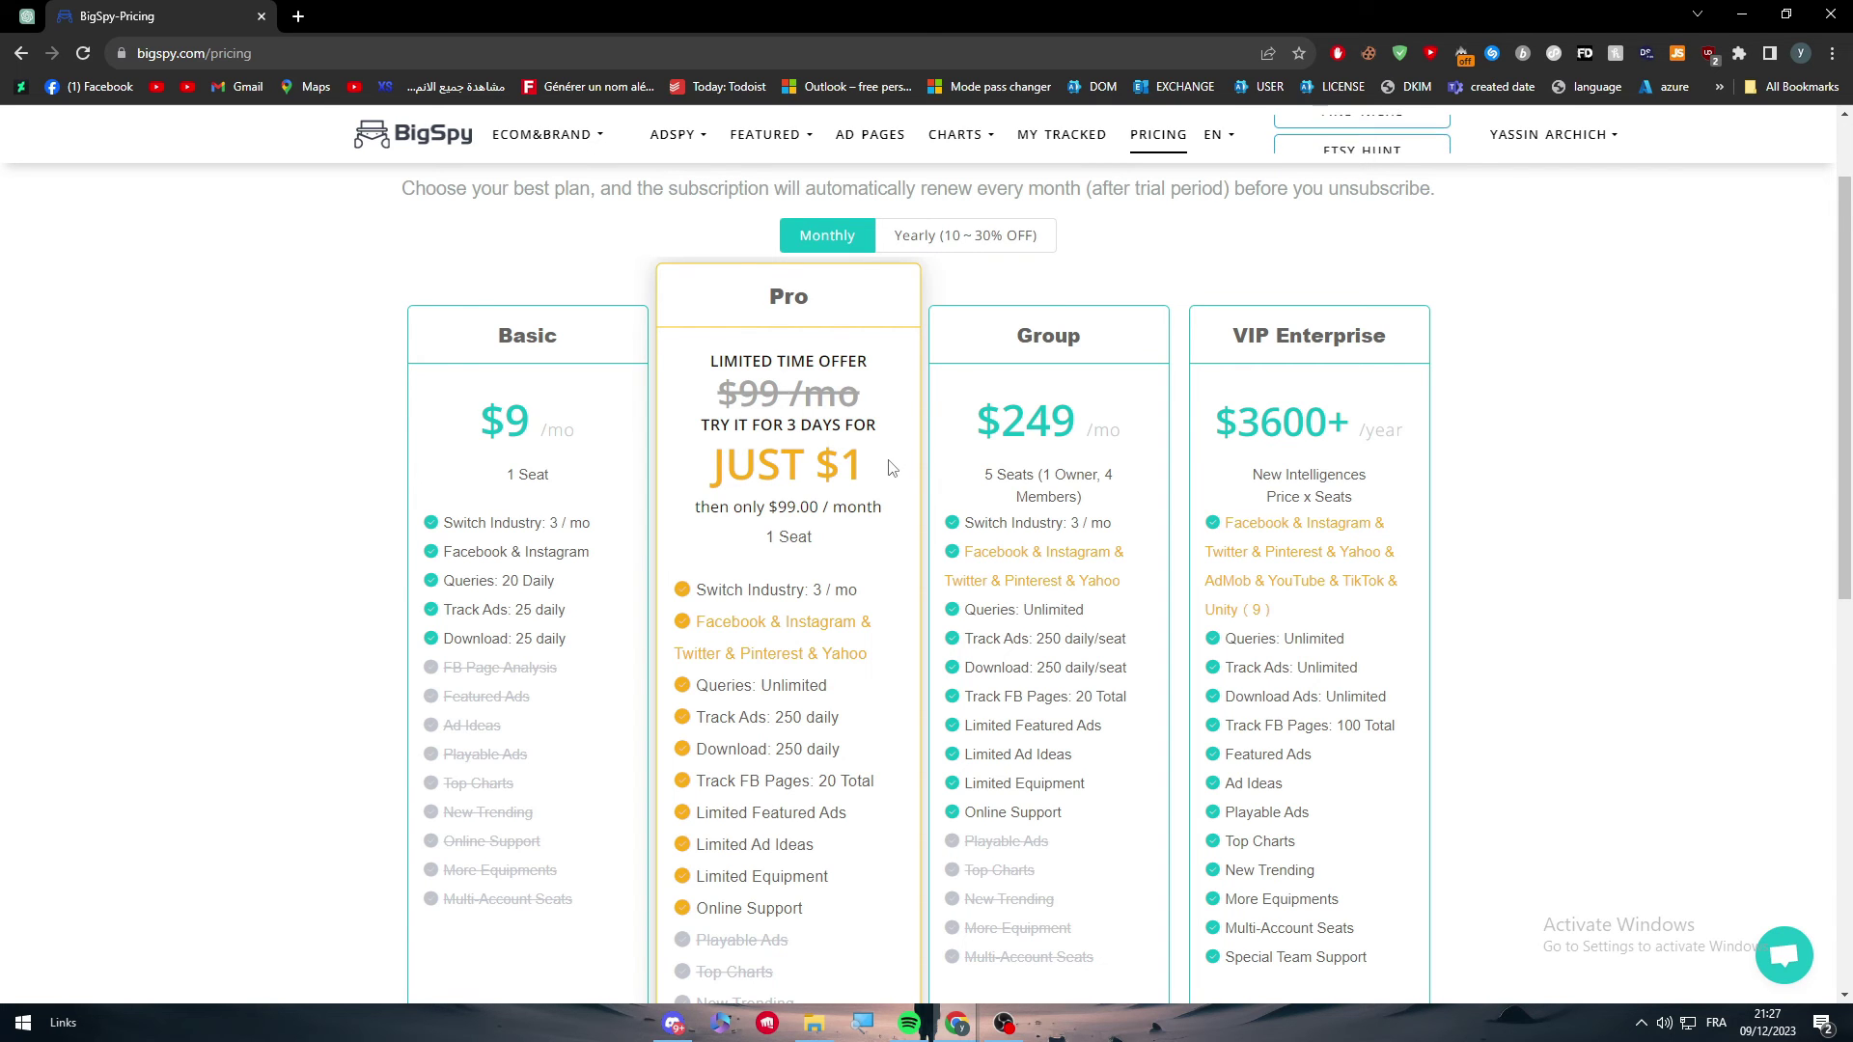
scroll(832, 589, "down", 1)
scroll(831, 589, "down", 3)
scroll(820, 541, "up", 1)
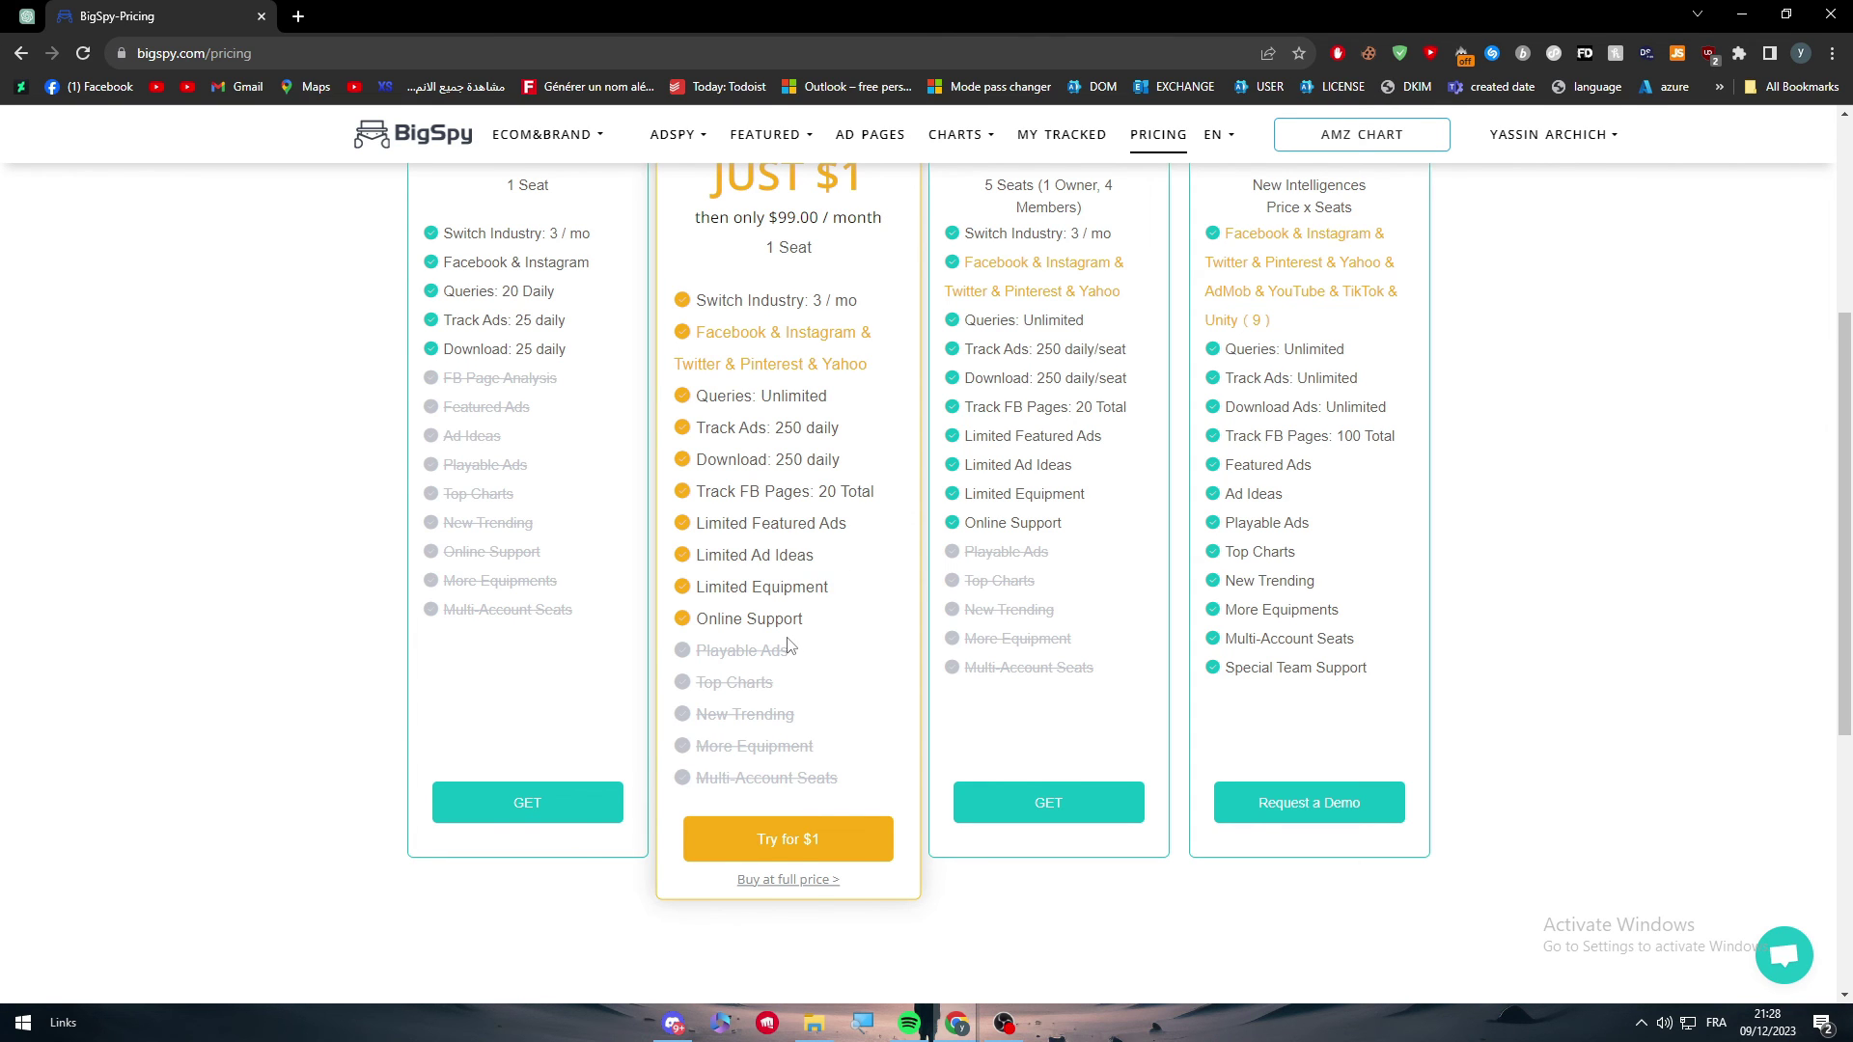
Scroll back up to the Basic, Pro, Group and VIP Enterprise plan headers and prices.
scroll(788, 644, "up", 2)
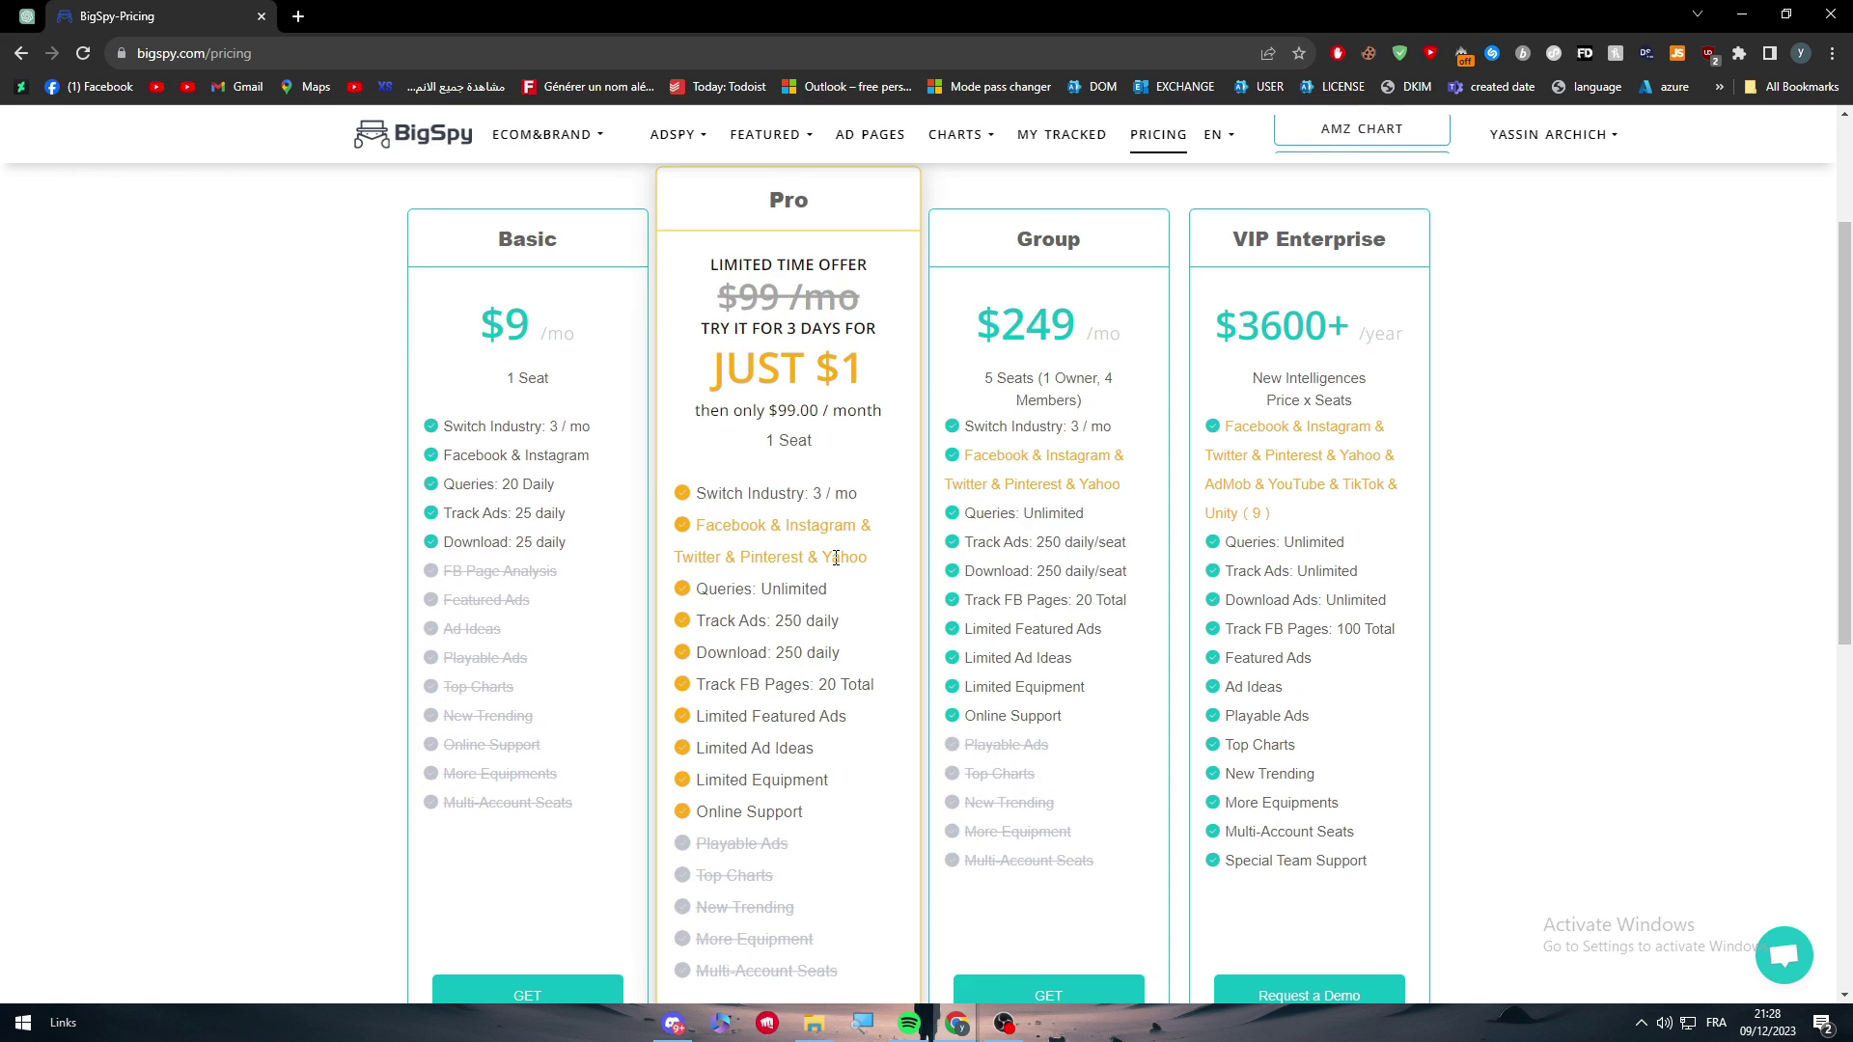